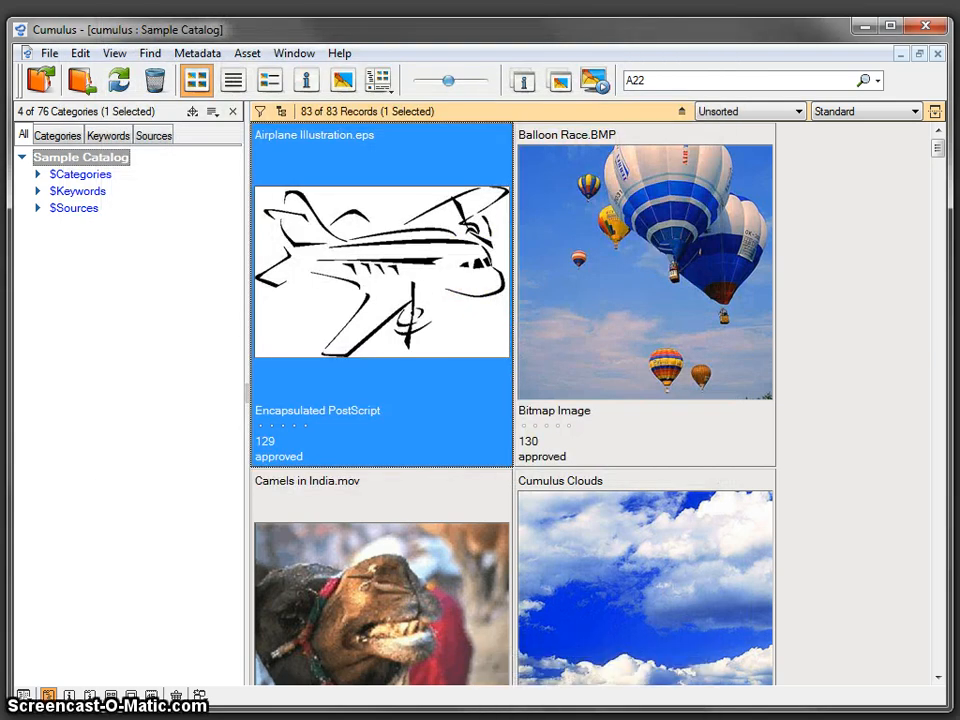
Switch to the Cumulus Workgroup Server folder in Windows Explorer and locate RoboFlowTrigger.esp inside its esp folder.
left_click(71, 718)
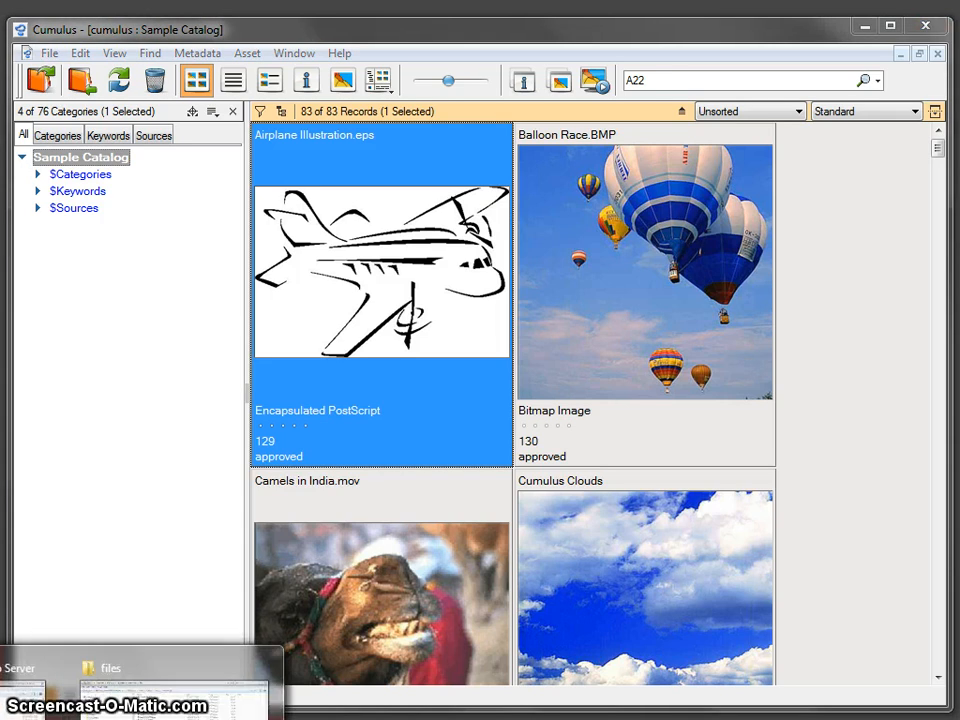
left_click(22, 692)
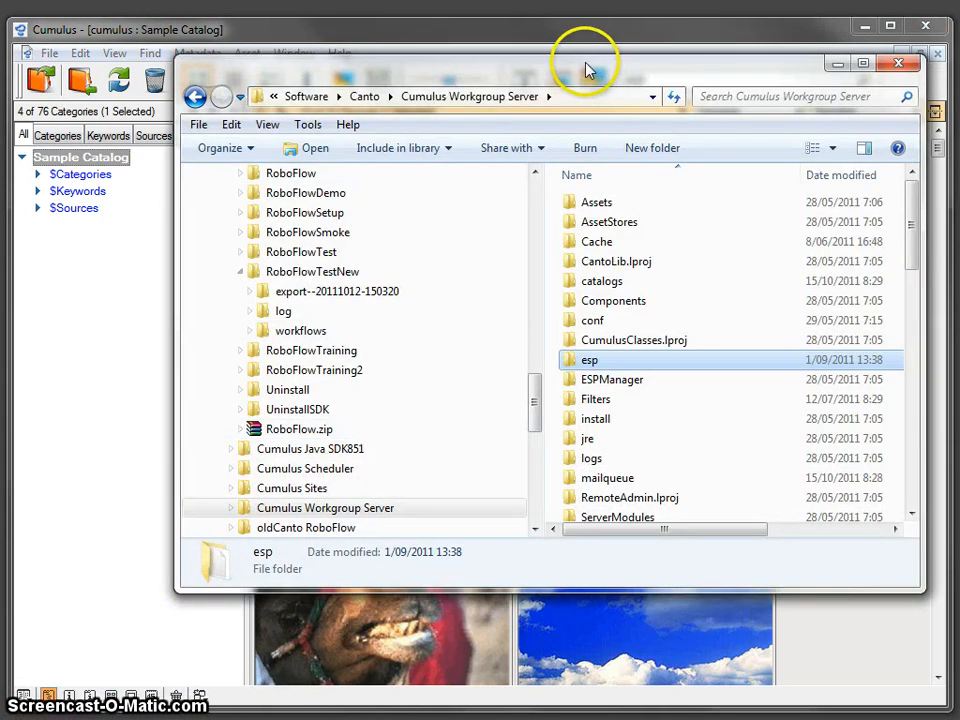
left_click_drag(585, 64, 517, 58)
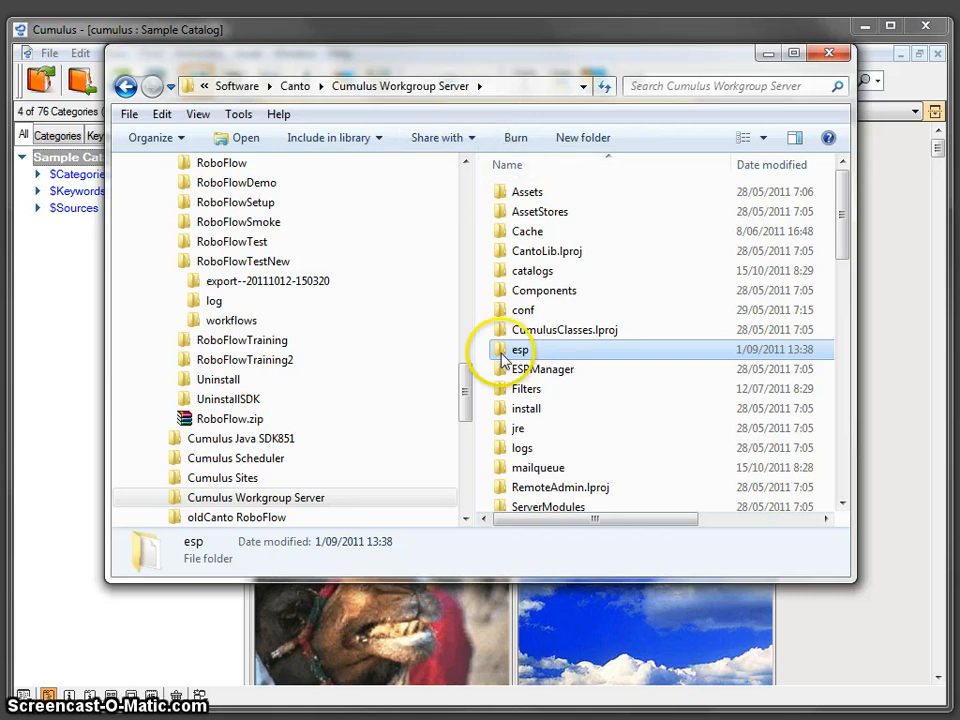
double_click(503, 355)
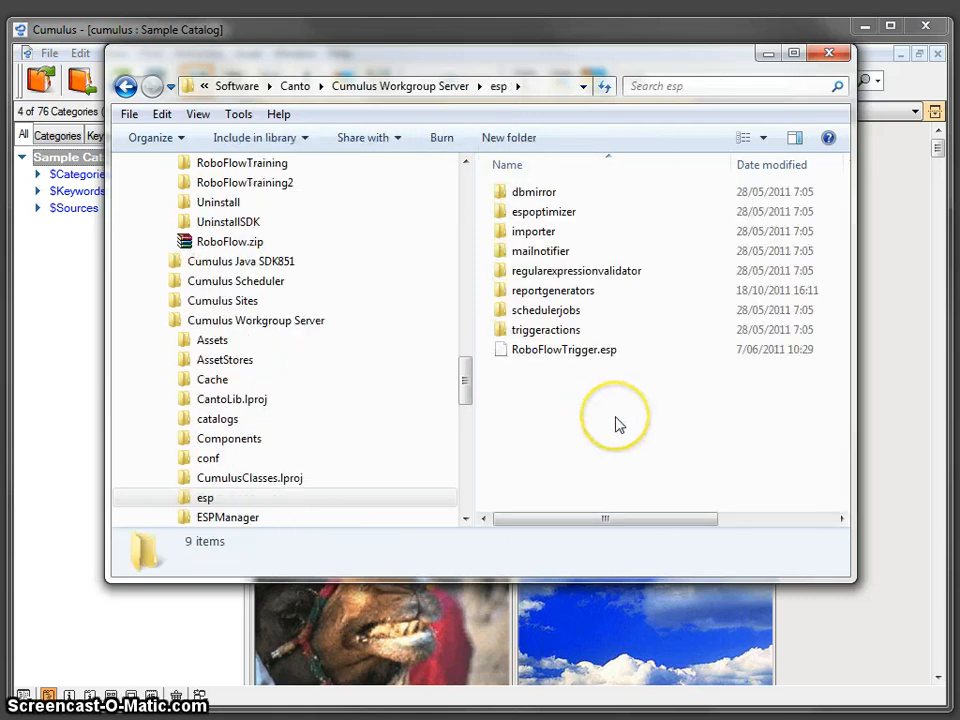
left_click(500, 352)
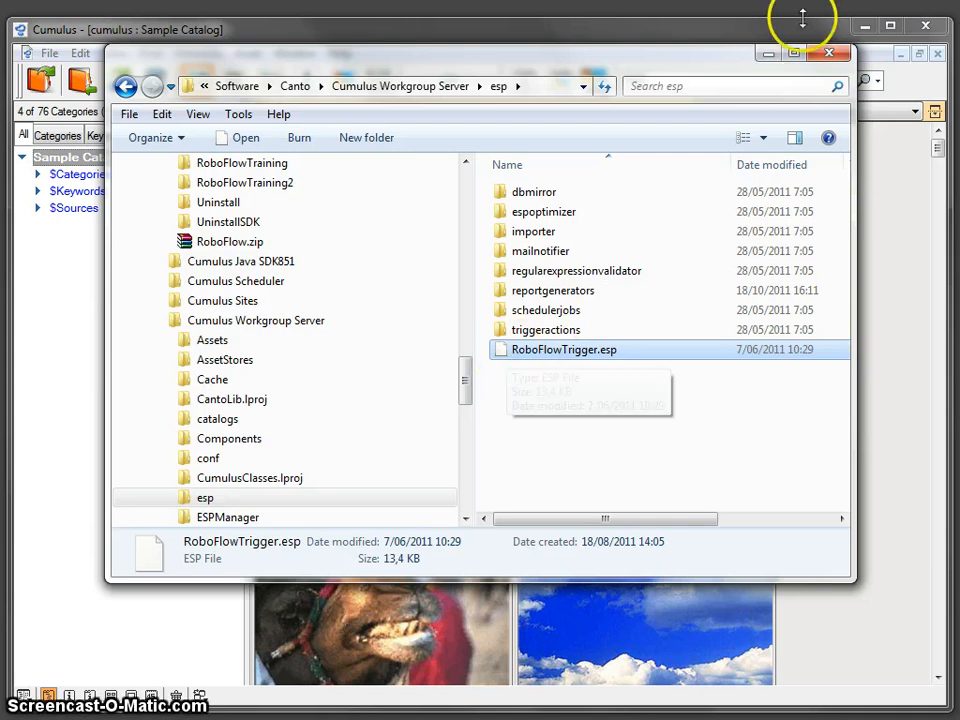
left_click(767, 54)
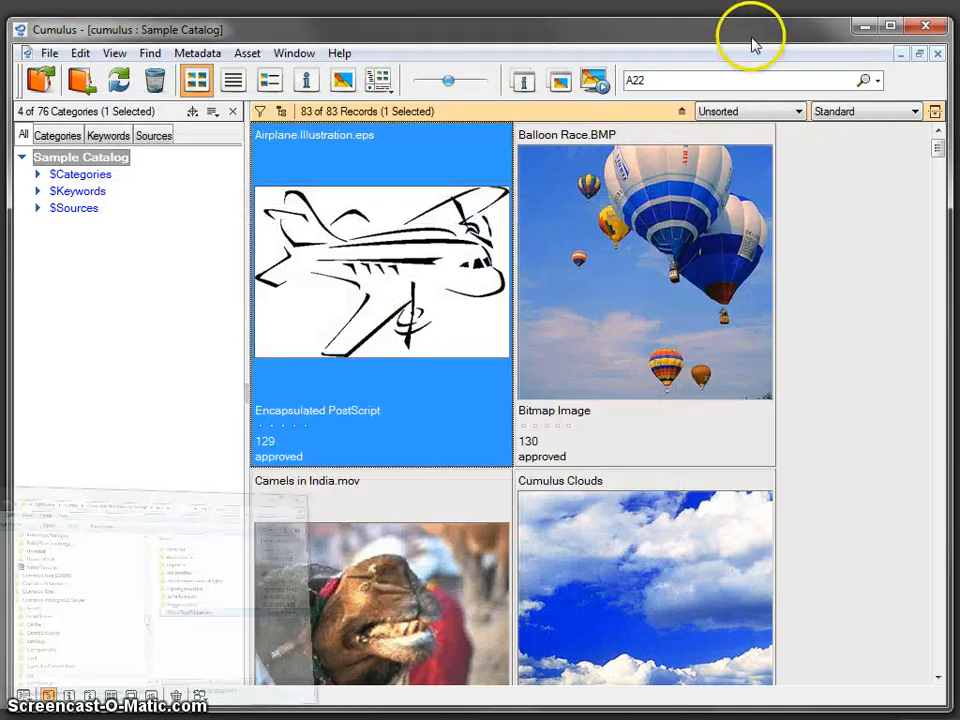
Open the properties of Sample Catalog and review its triggers for the Related Sub Assets and Related Master Assets fields.
left_click(78, 157)
right_click(106, 165)
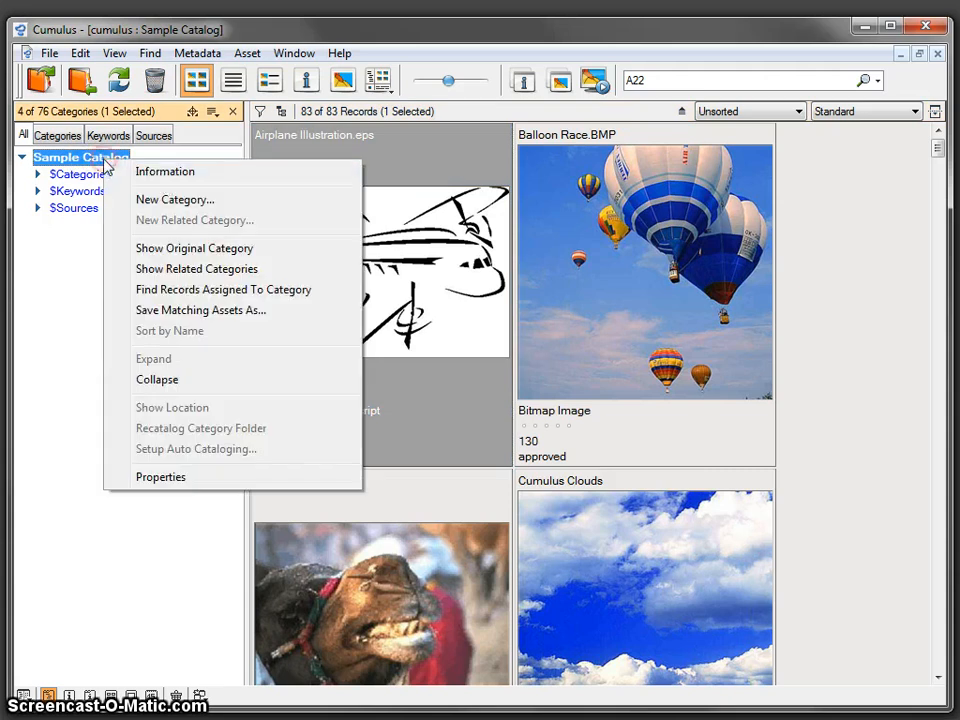
left_click(208, 479)
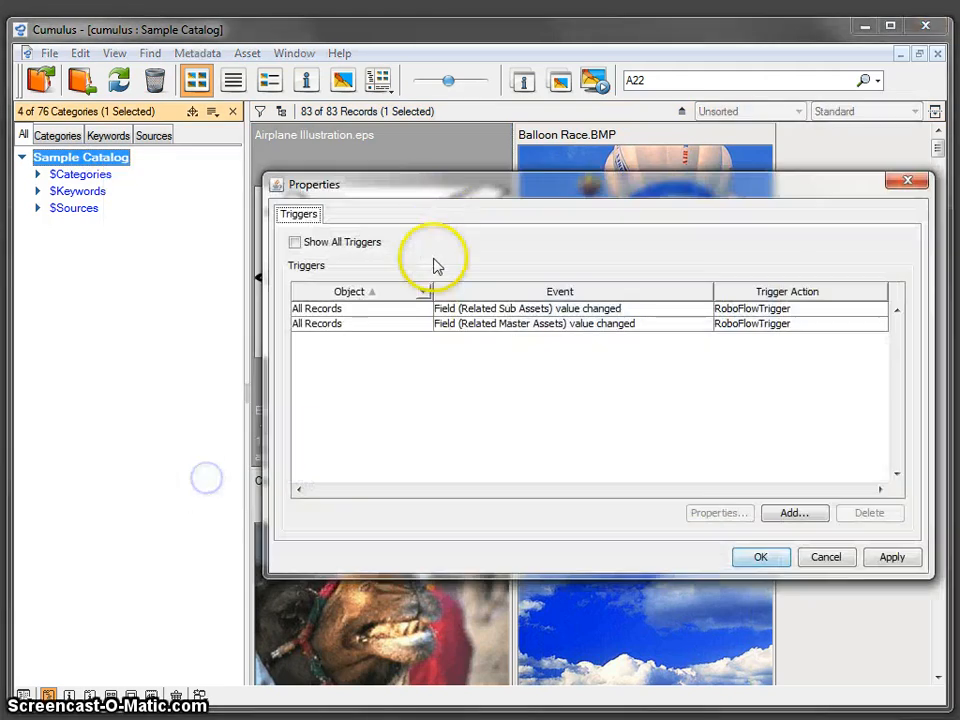
left_click_drag(456, 195, 320, 81)
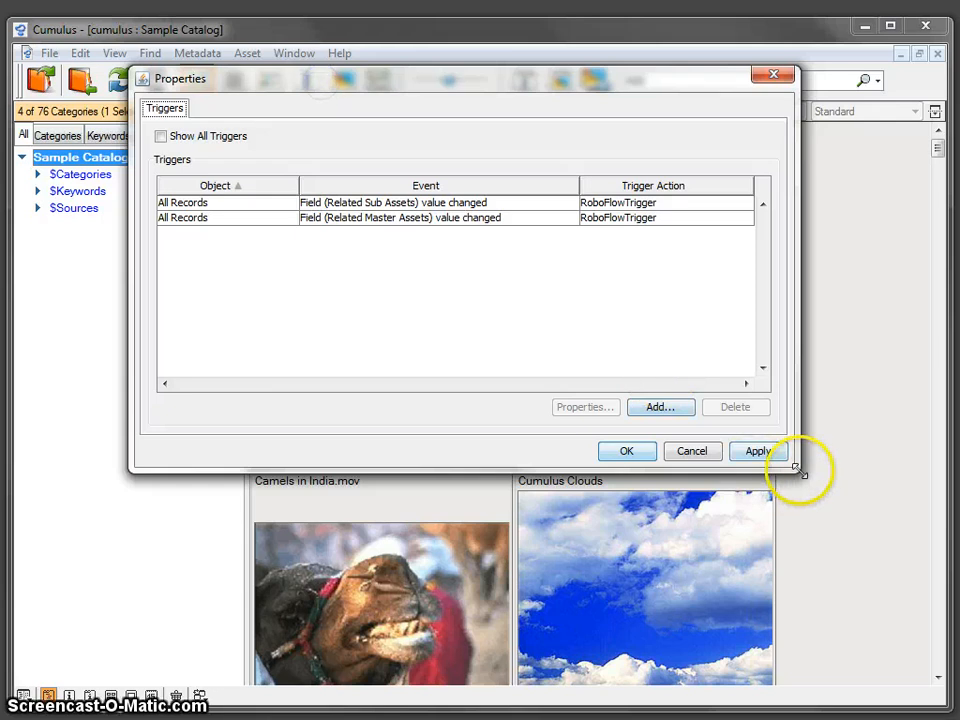
left_click_drag(440, 84, 484, 265)
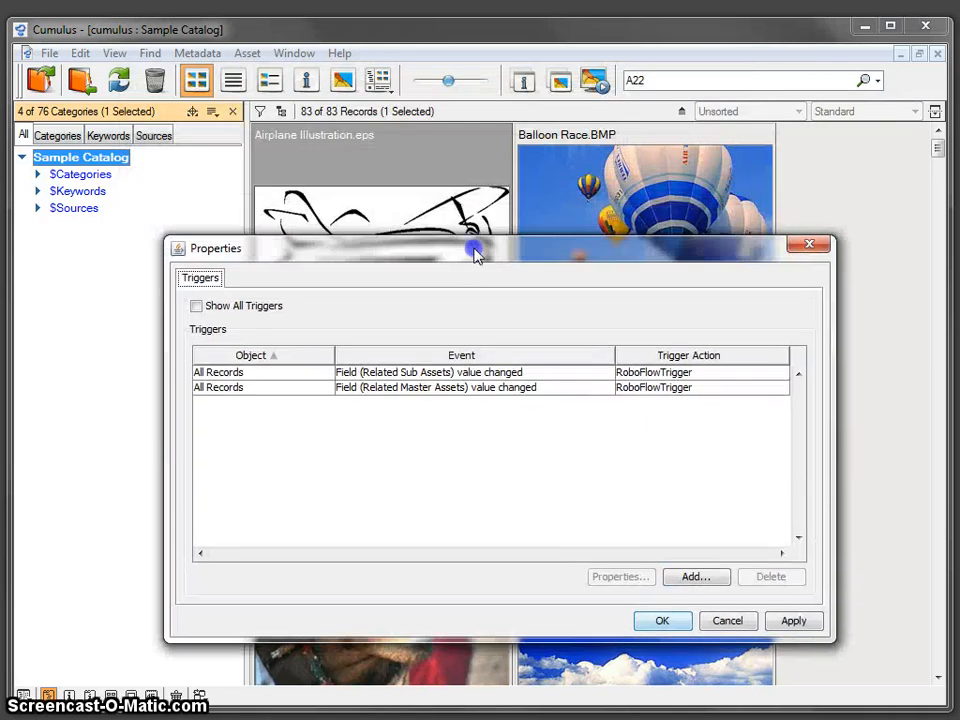
left_click(395, 374)
left_click(399, 388)
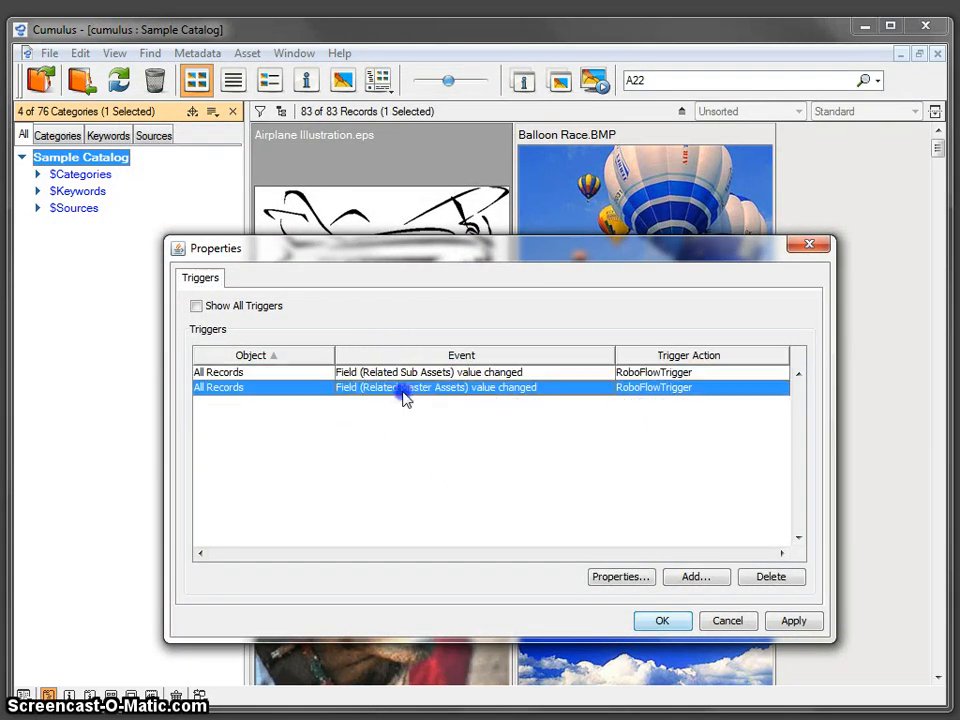
left_click(405, 374)
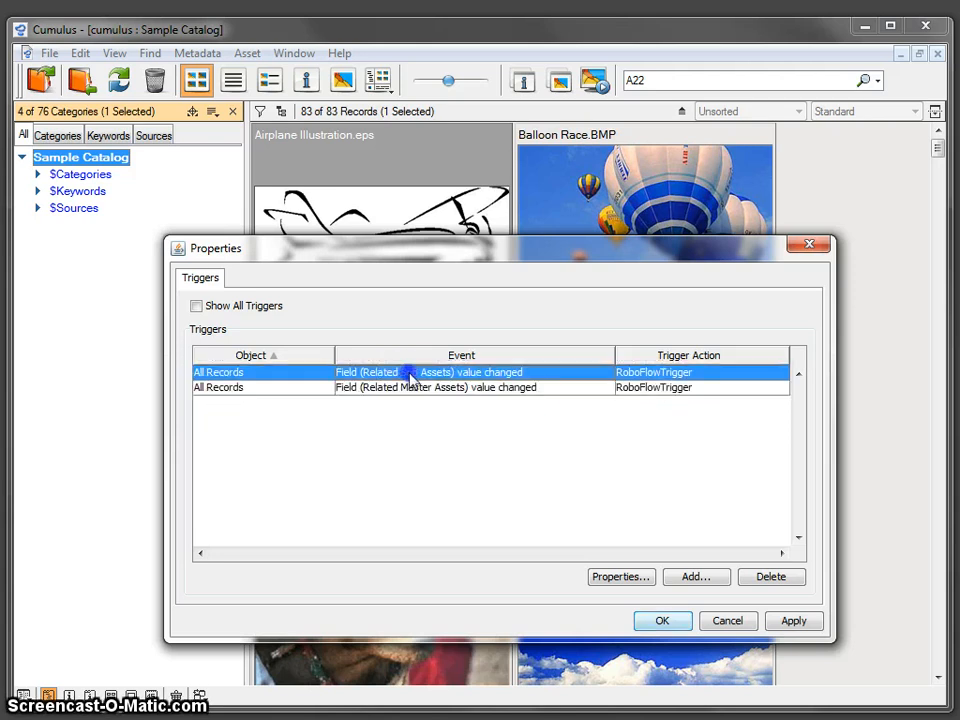
left_click_drag(485, 252, 493, 176)
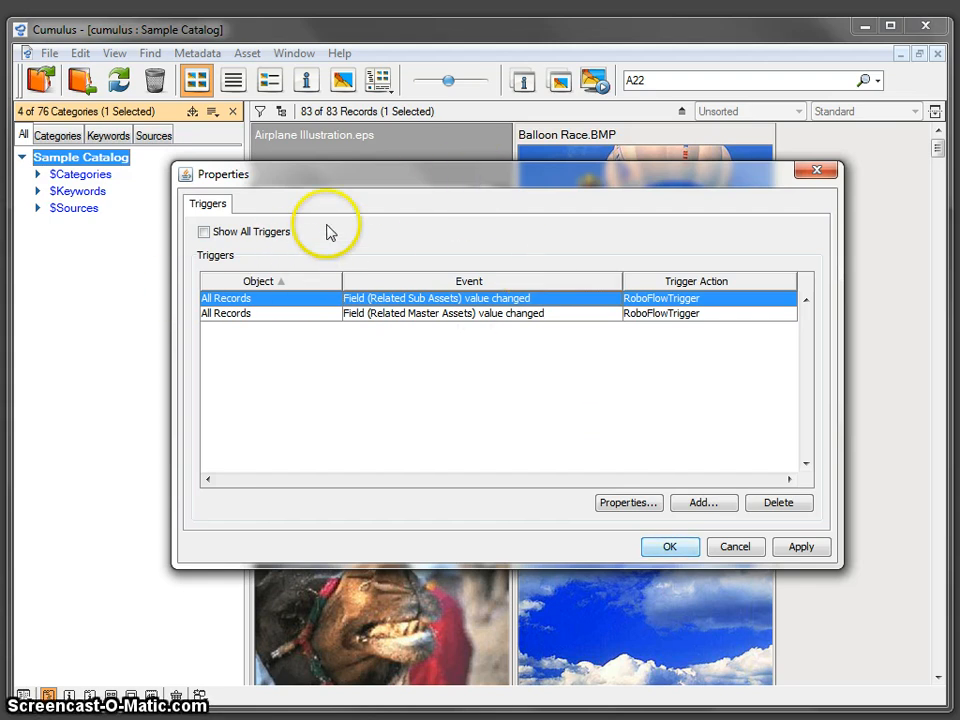
Start adding a trigger with Records Events as the source and Field value changed as the event type.
left_click(706, 512)
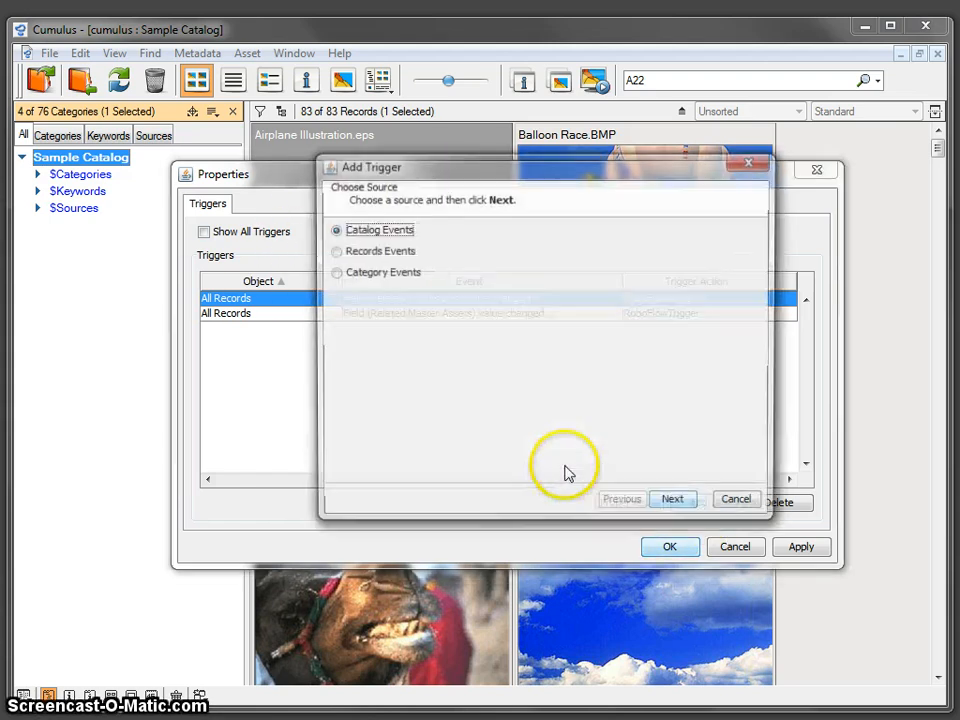
left_click(349, 251)
left_click(680, 505)
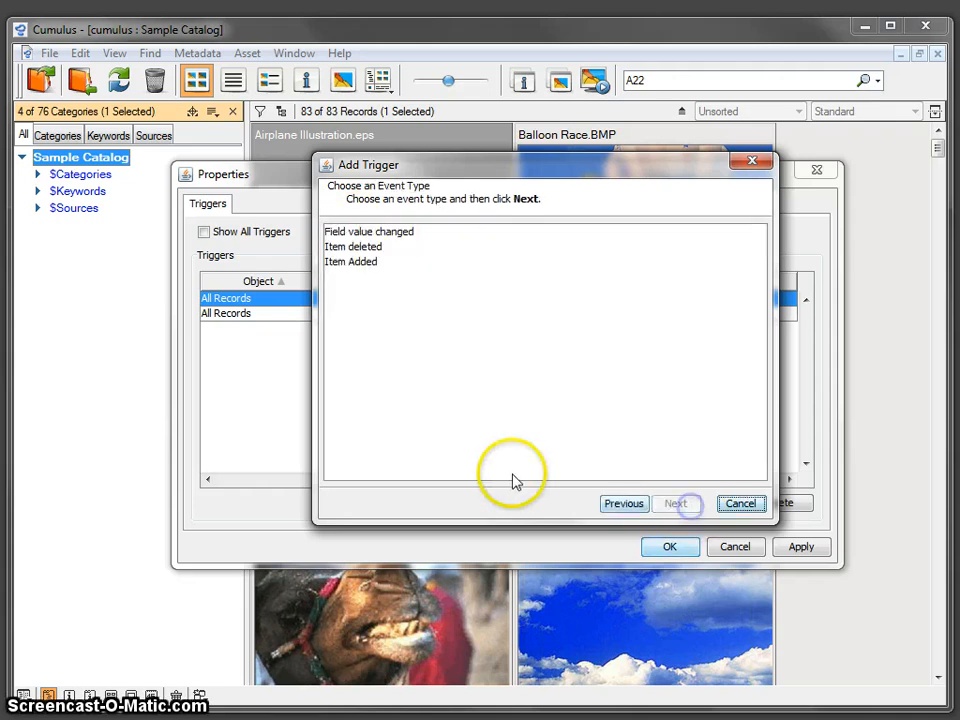
left_click(336, 234)
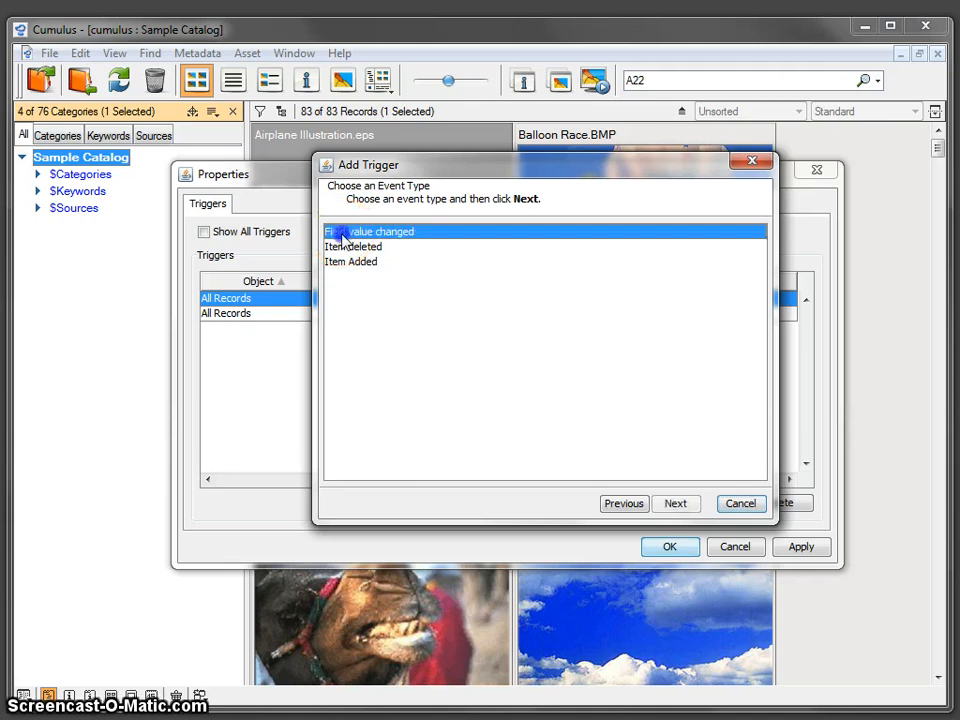
left_click(676, 503)
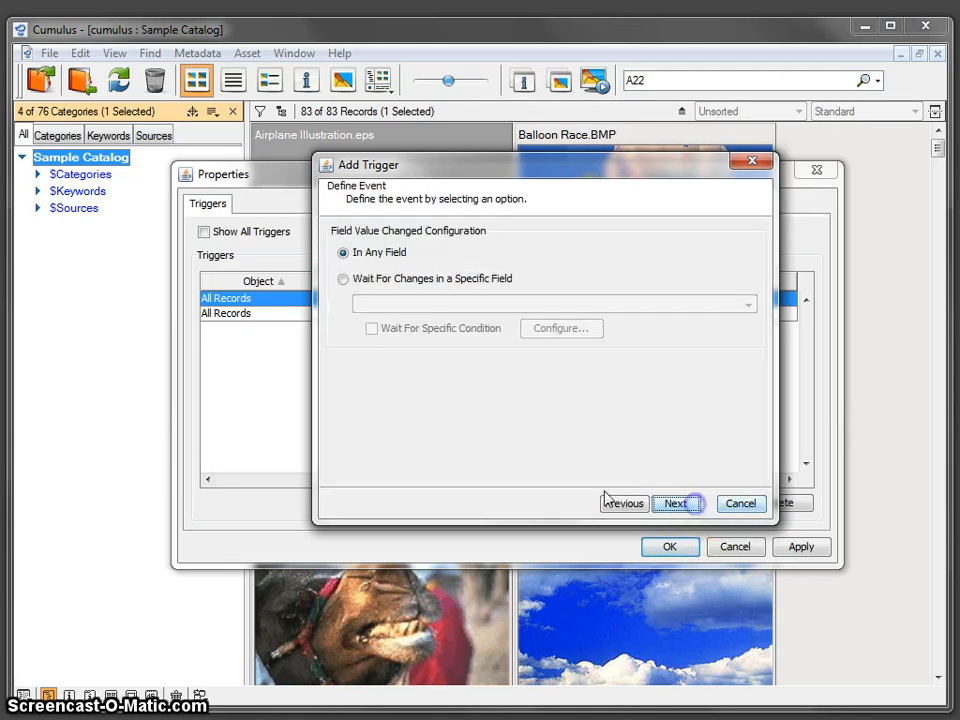
Define the trigger event to wait for changes in a specific field, Categories.
left_click(344, 280)
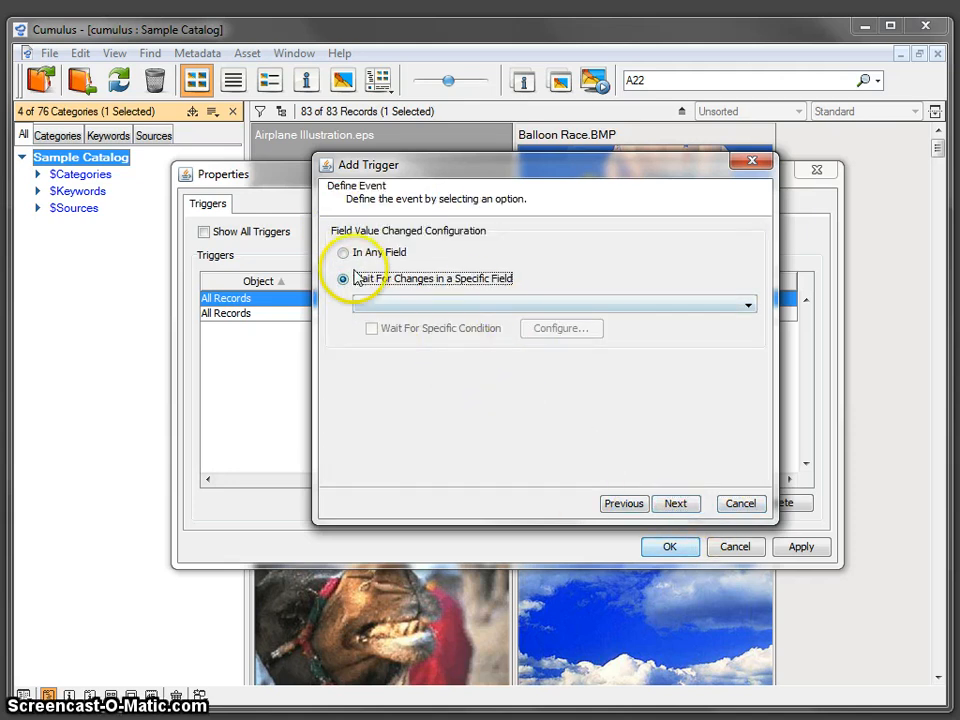
left_click_drag(431, 175, 472, 245)
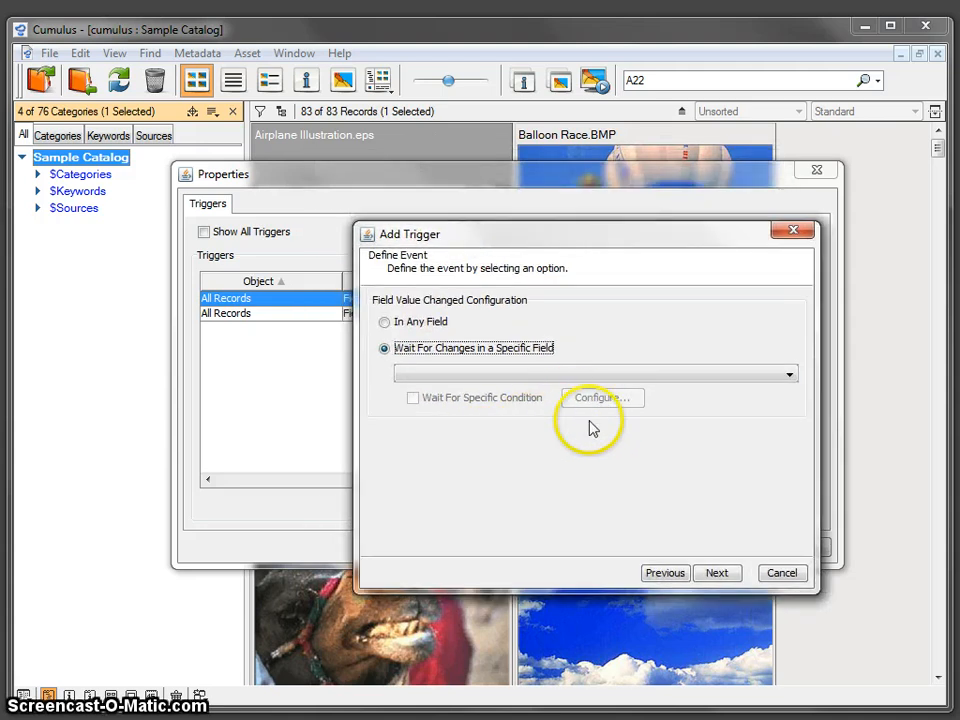
left_click(791, 377)
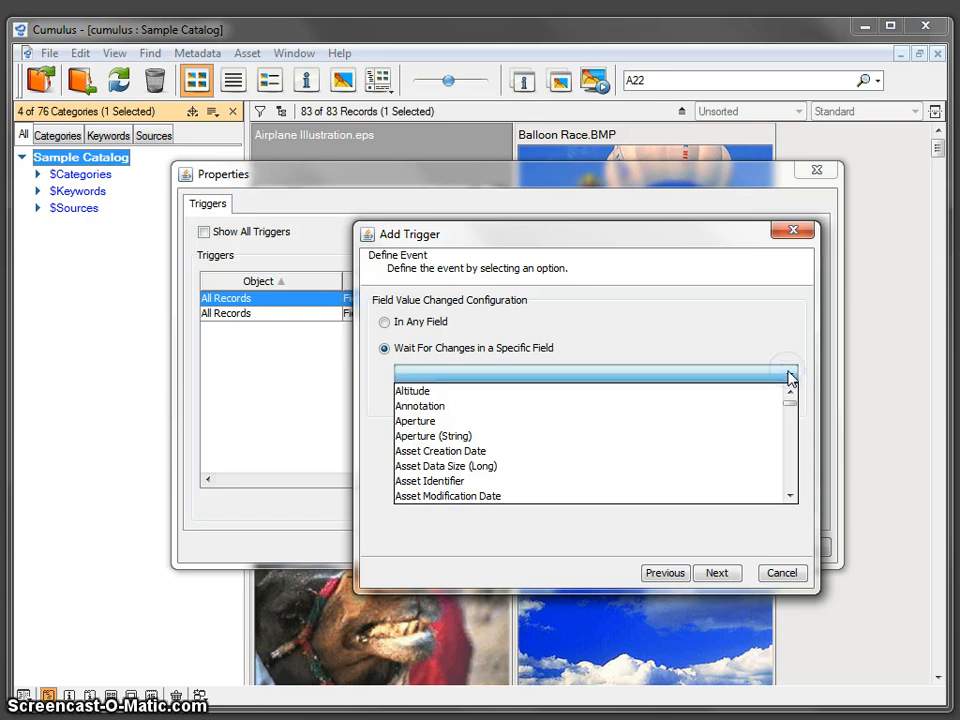
left_click(787, 486)
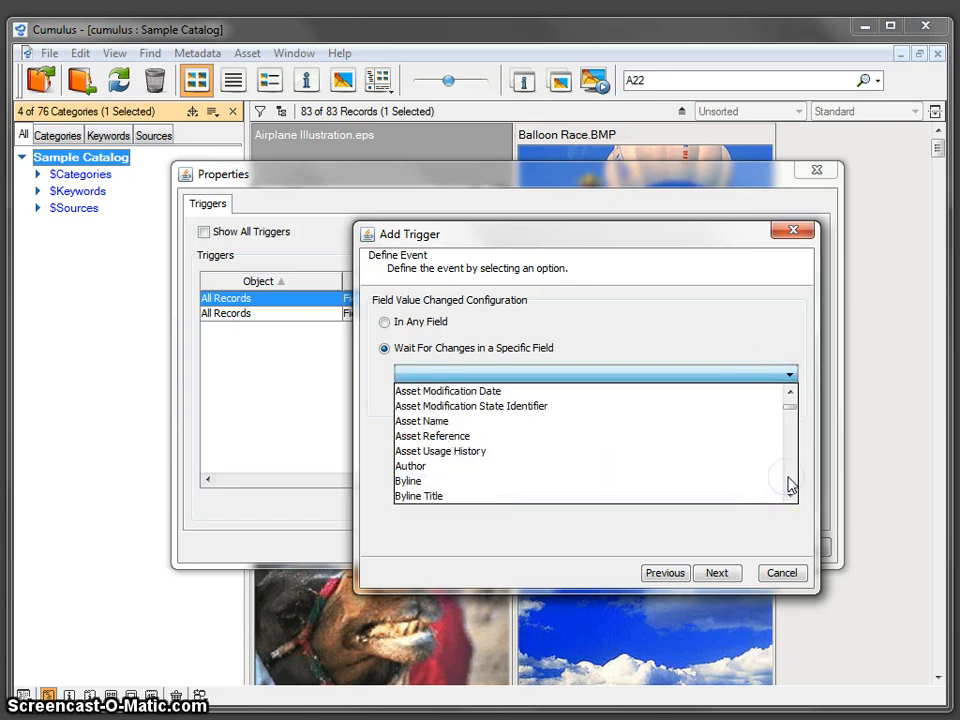
left_click(787, 486)
left_click(787, 486)
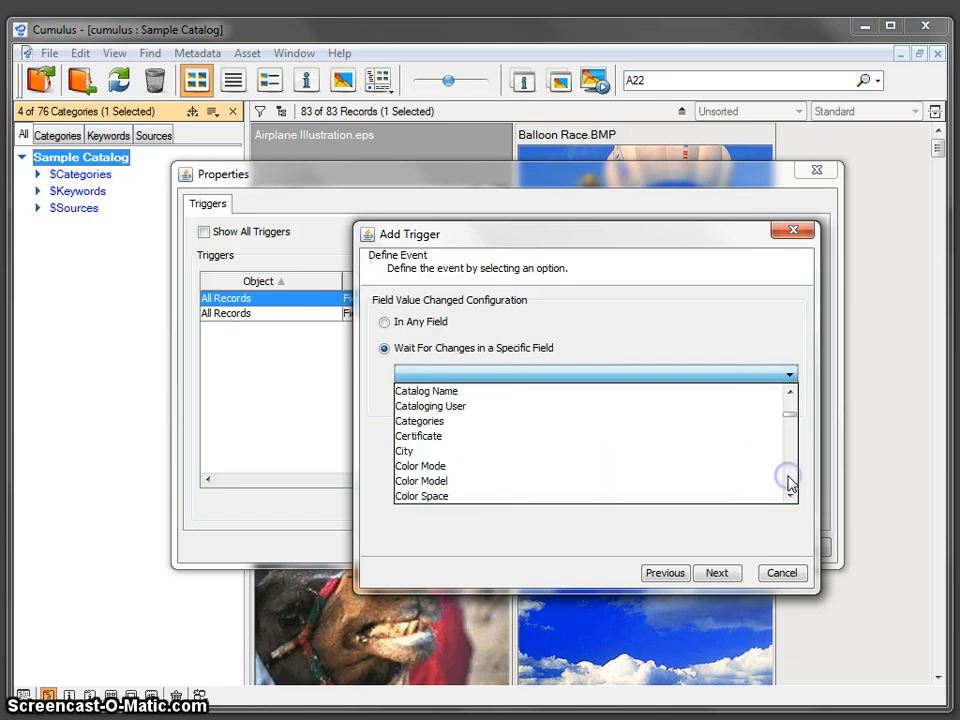
left_click(438, 421)
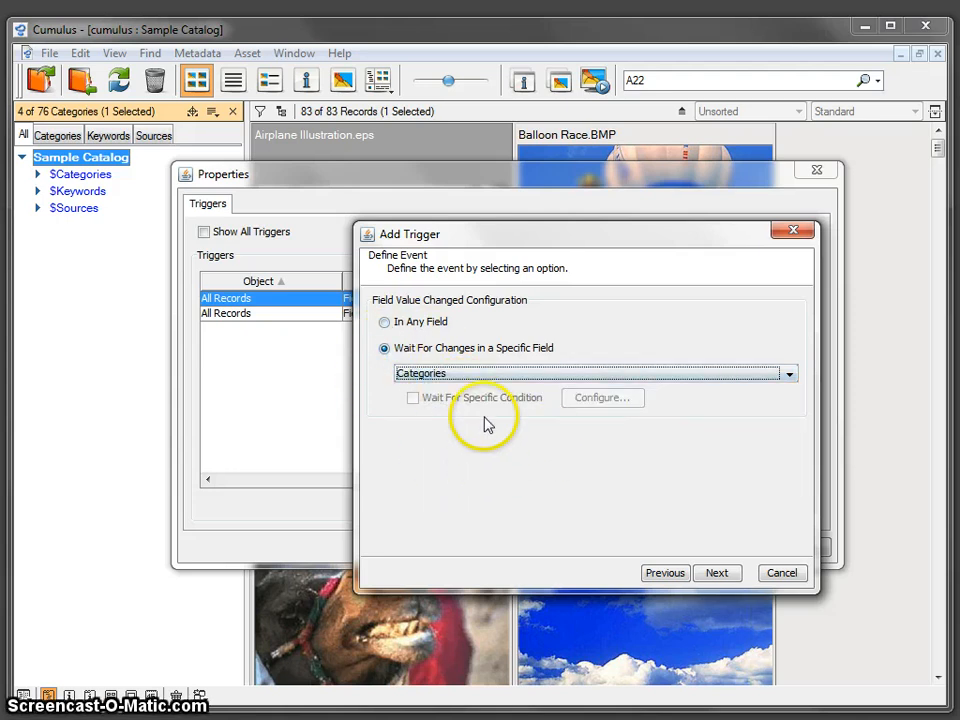
left_click(727, 575)
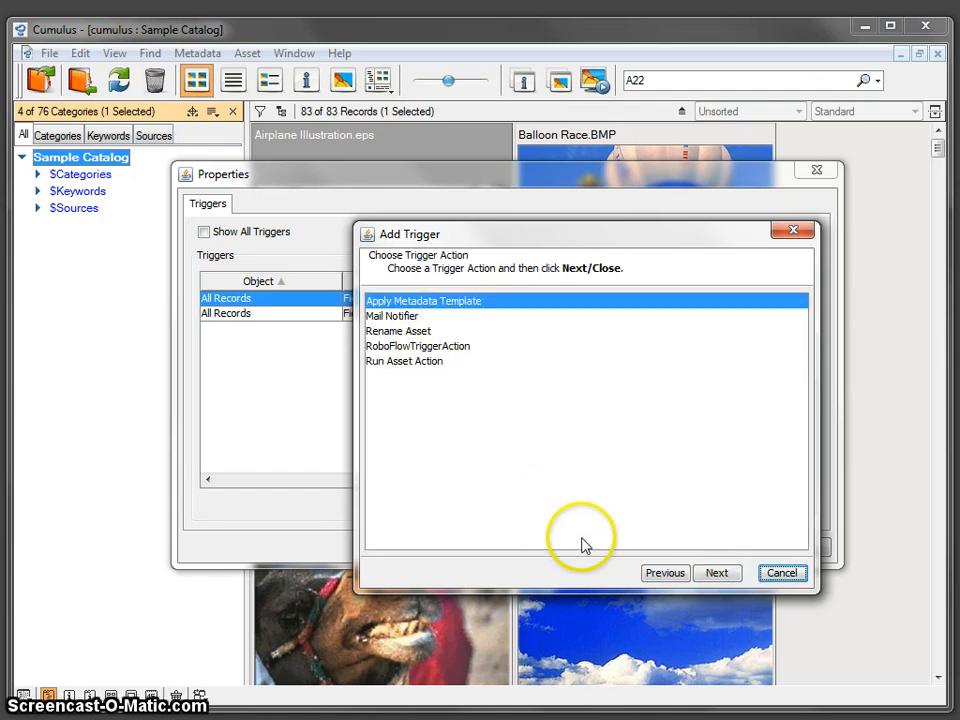
Choose RoboFlowTriggerAction as the trigger action and proceed to its configuration.
left_click(408, 317)
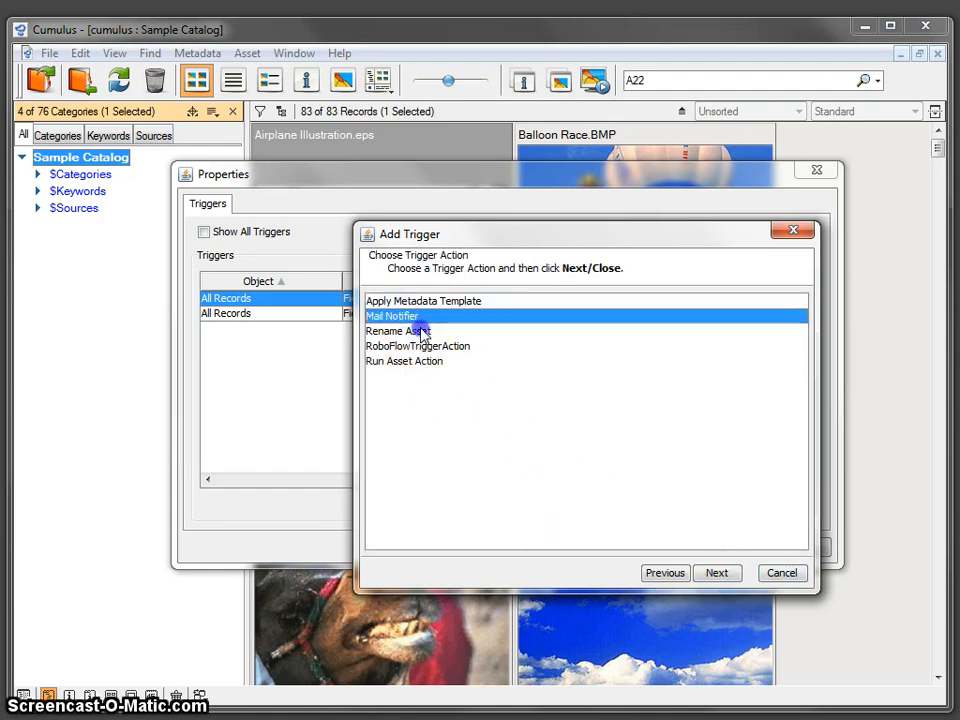
left_click(430, 346)
left_click(433, 362)
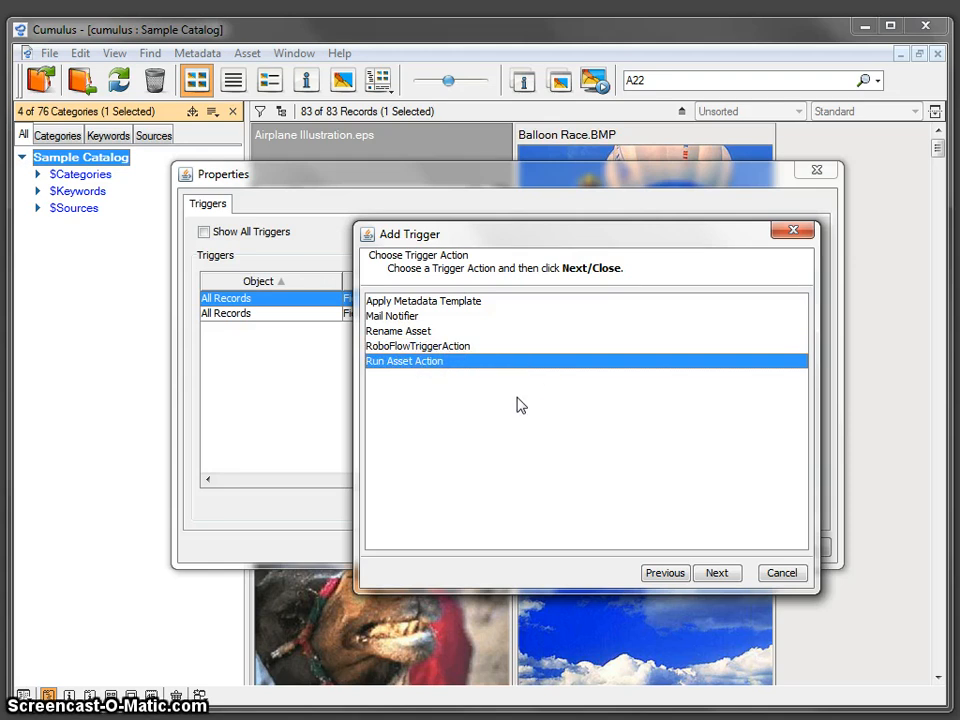
left_click(384, 347)
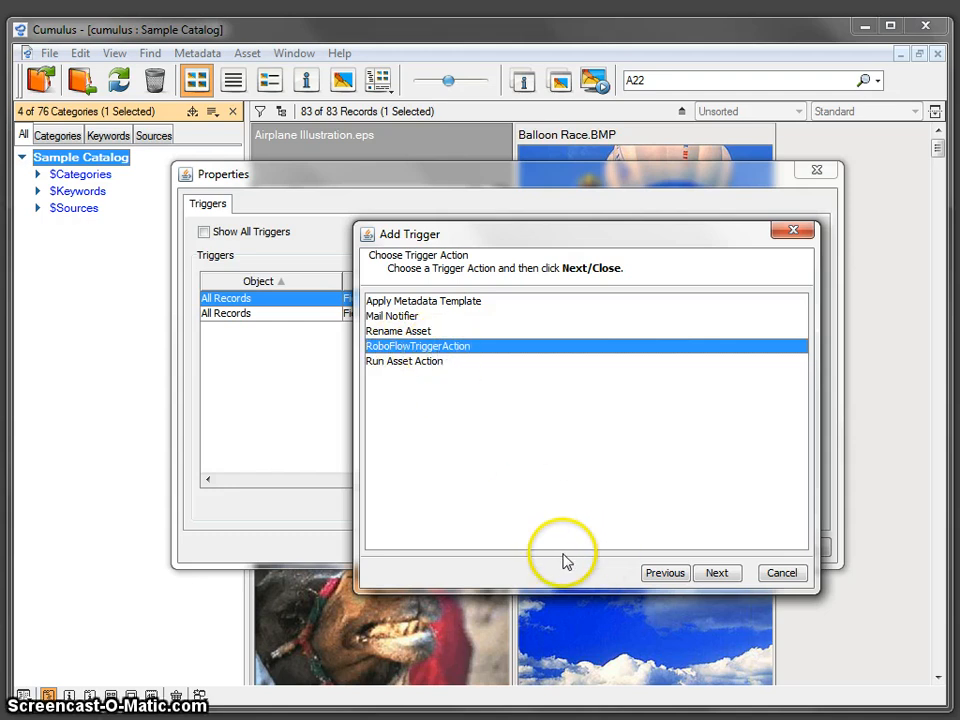
left_click(737, 577)
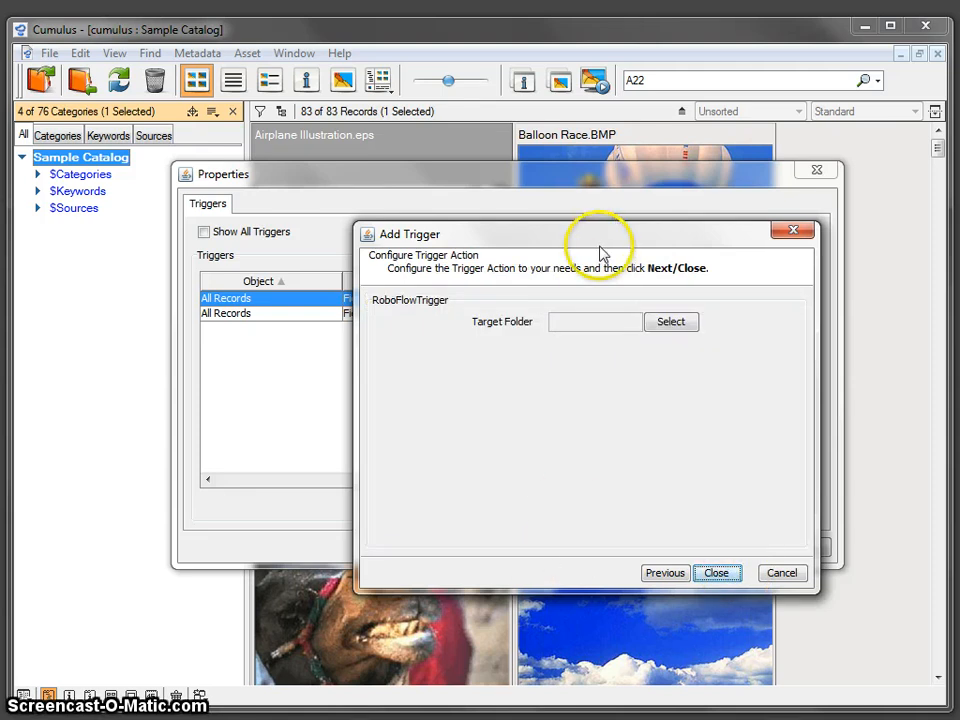
left_click_drag(602, 250, 610, 275)
left_click_drag(615, 276, 618, 275)
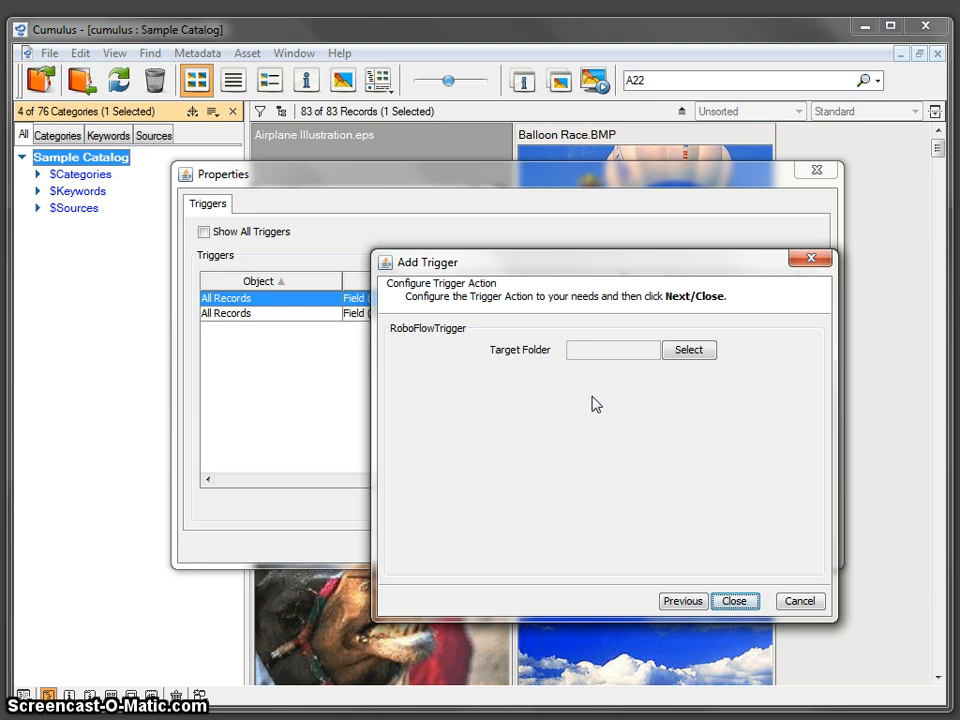
Set the RoboFlow trigger's target folder to trigger-categories inside Cumulus Java SDK\RoboFlowTestNew\workflows.
left_click(691, 352)
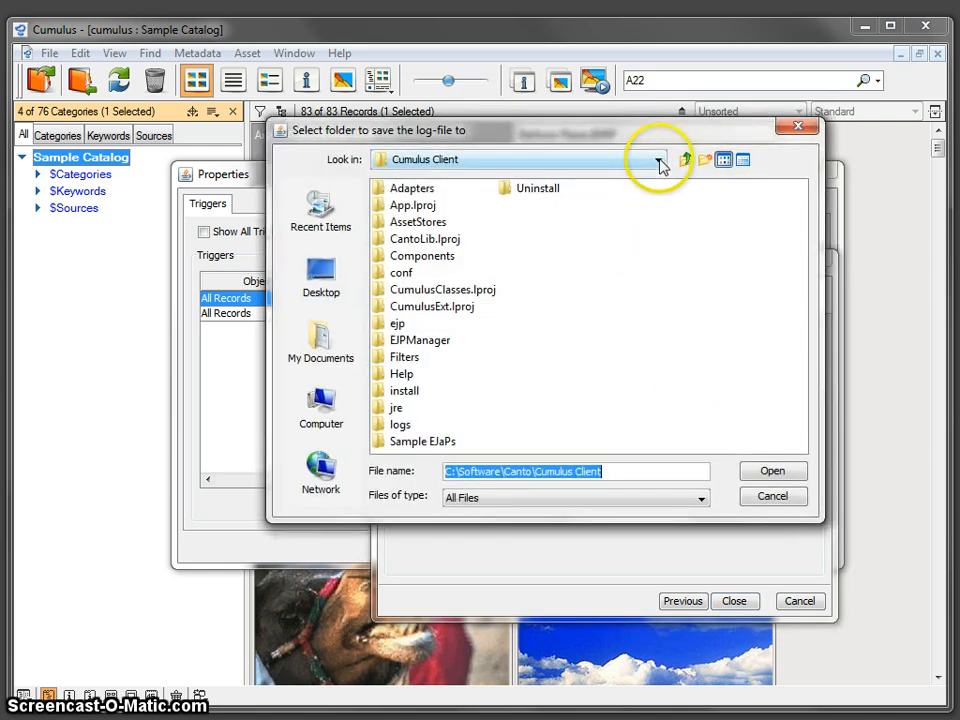
left_click(683, 160)
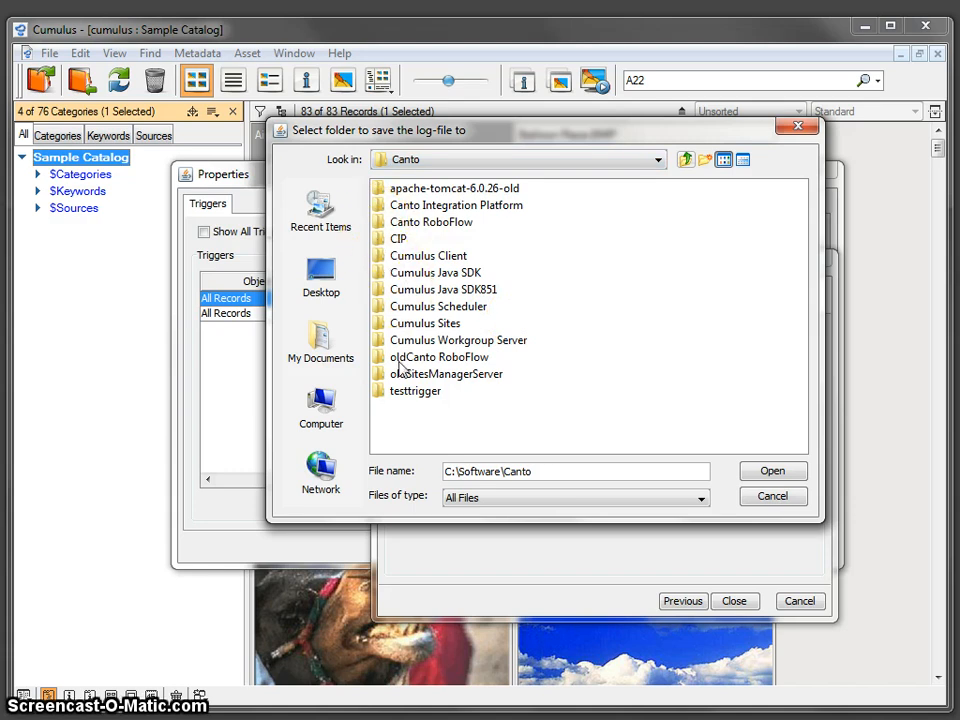
double_click(383, 272)
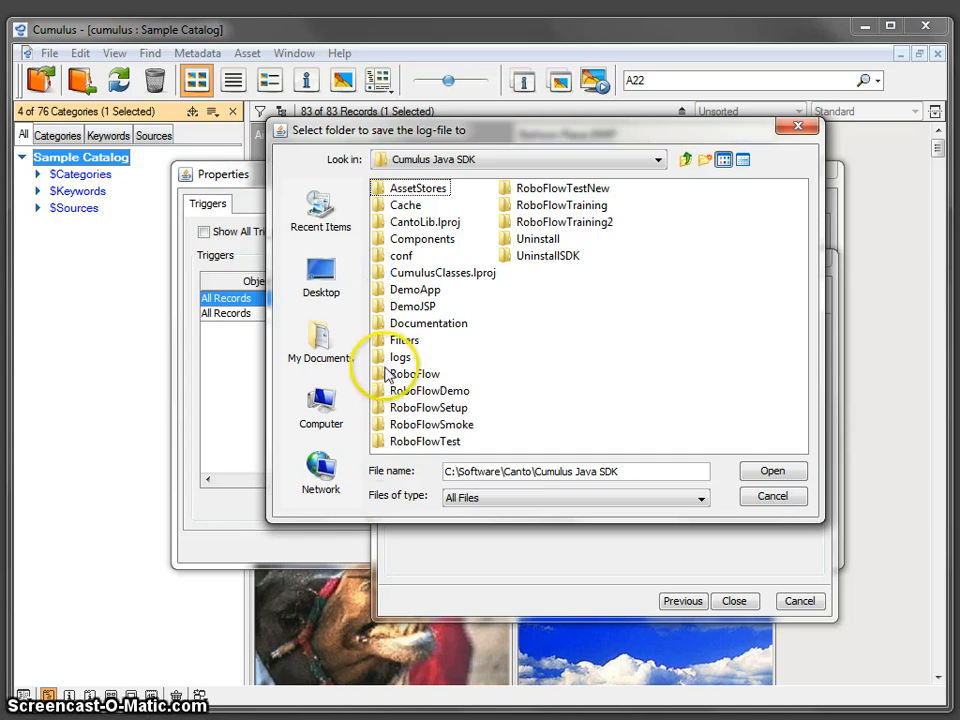
left_click(388, 443)
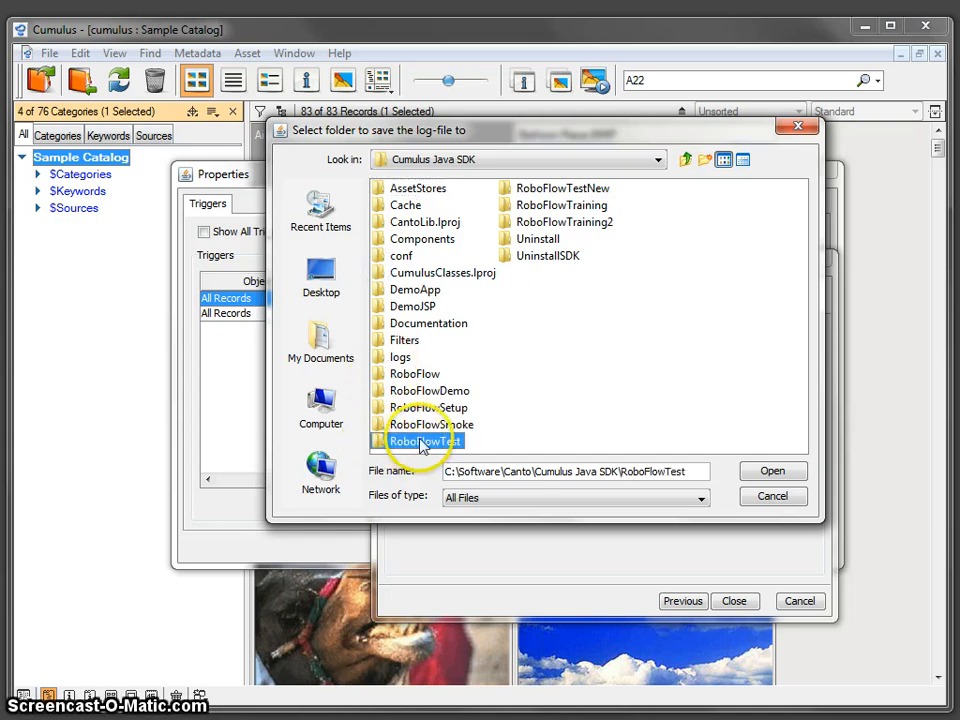
double_click(510, 188)
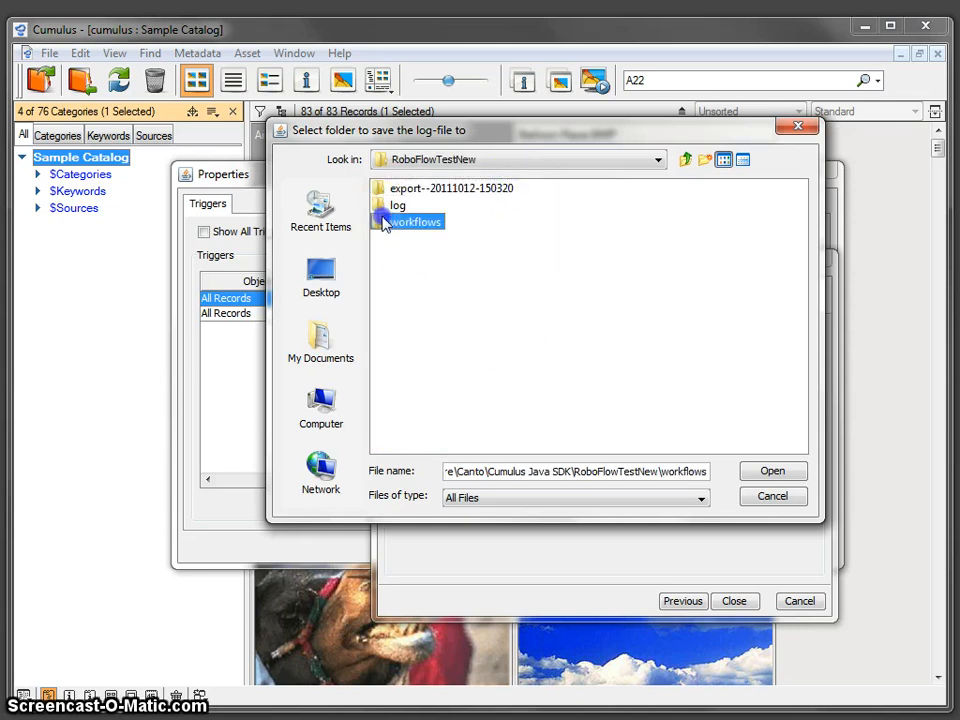
double_click(381, 221)
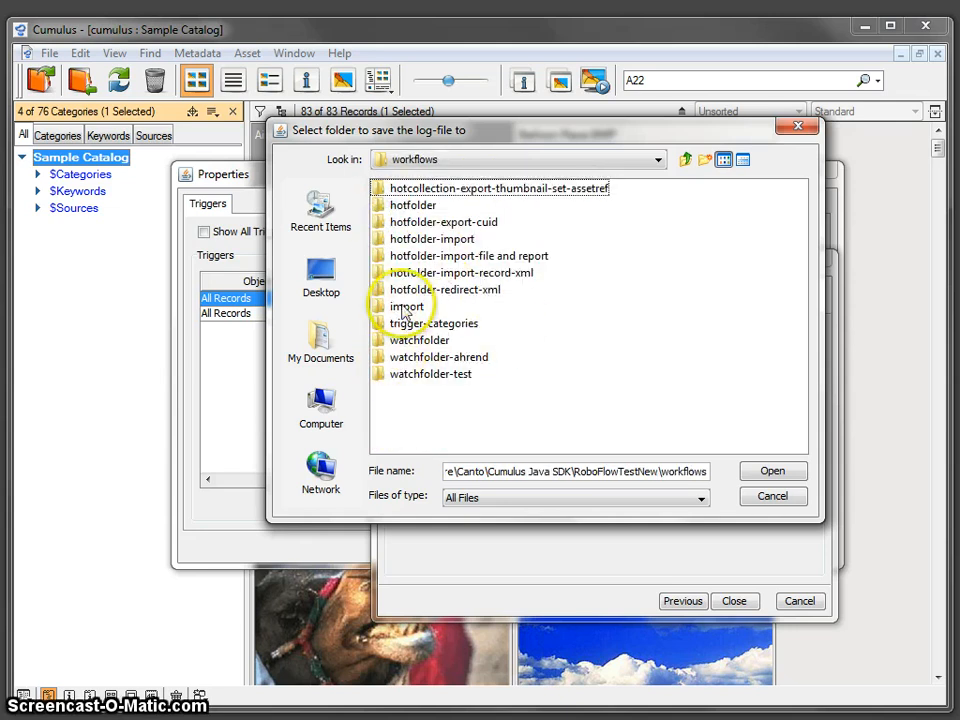
left_click(383, 323)
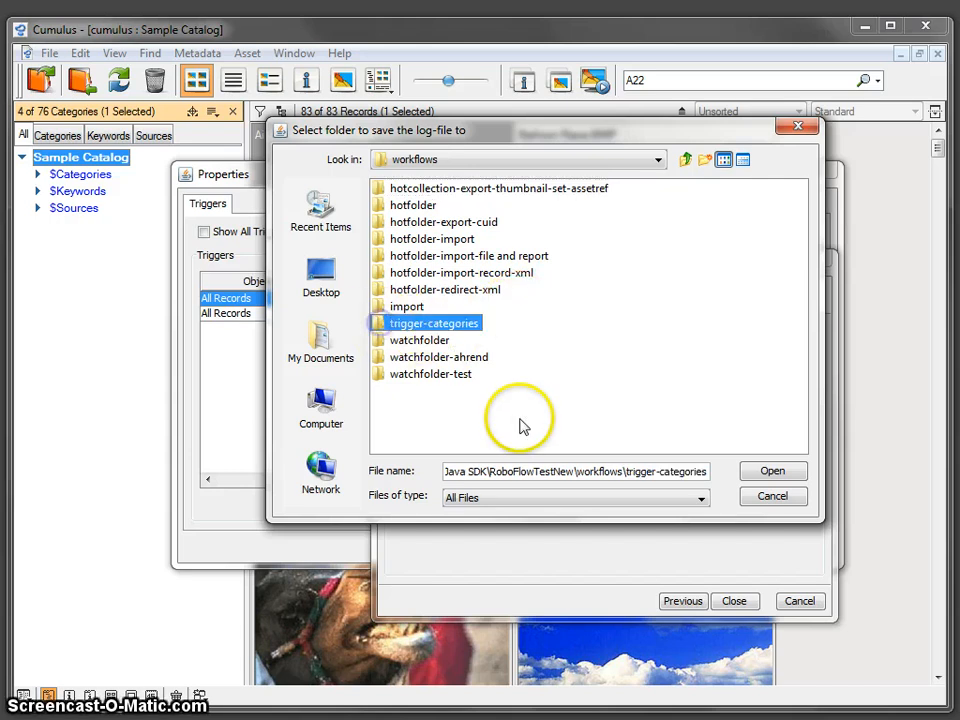
left_click(772, 471)
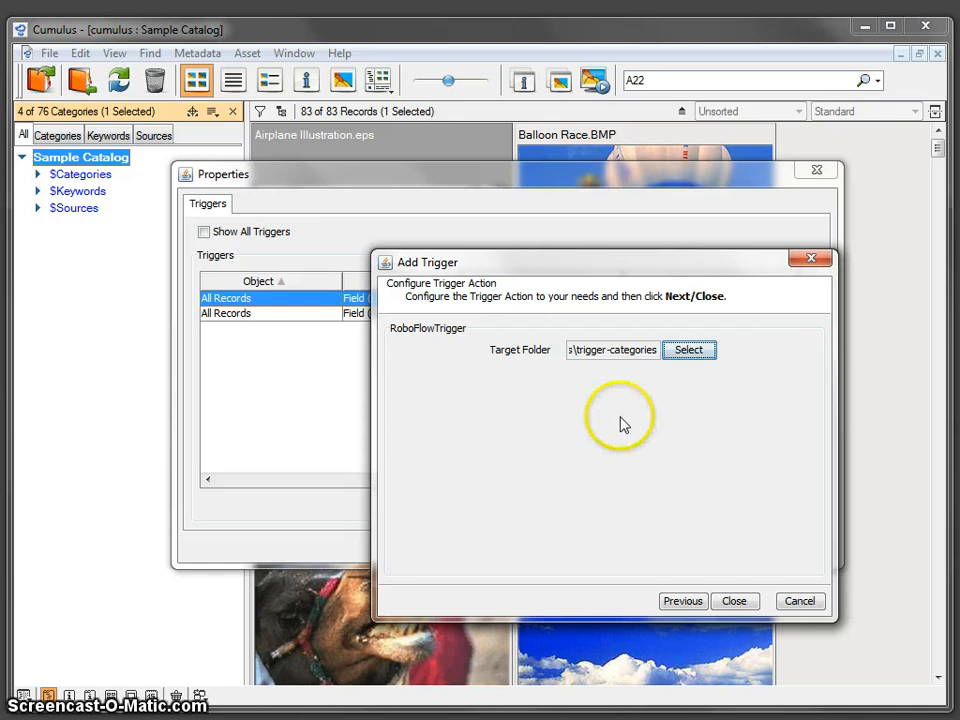
Save the new Categories trigger and accept the catalog's trigger properties.
left_click(737, 603)
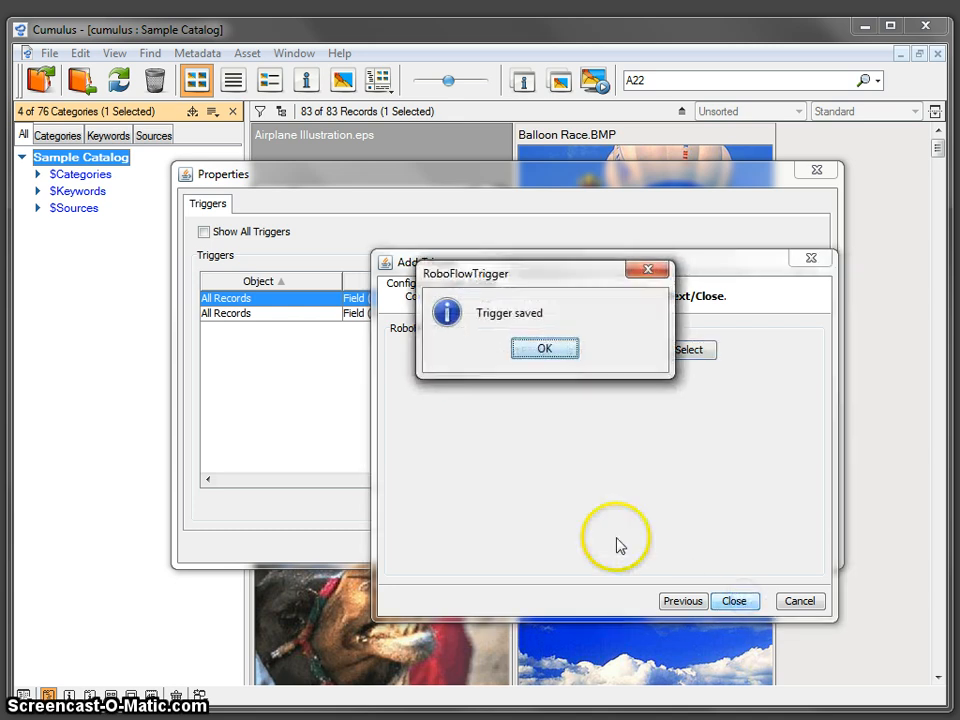
left_click(544, 348)
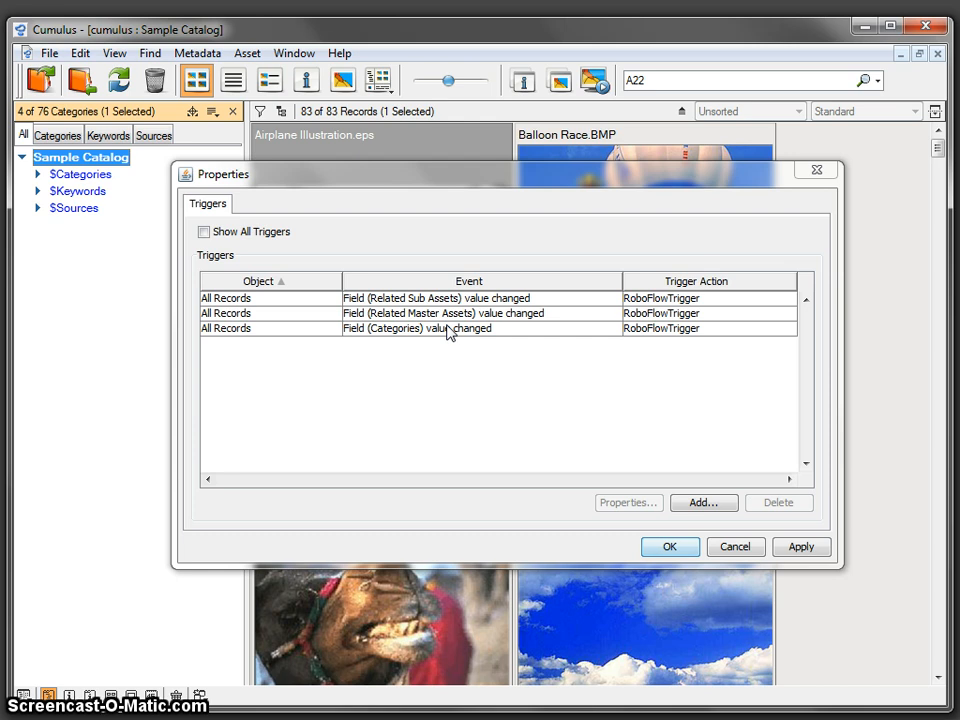
left_click(411, 330)
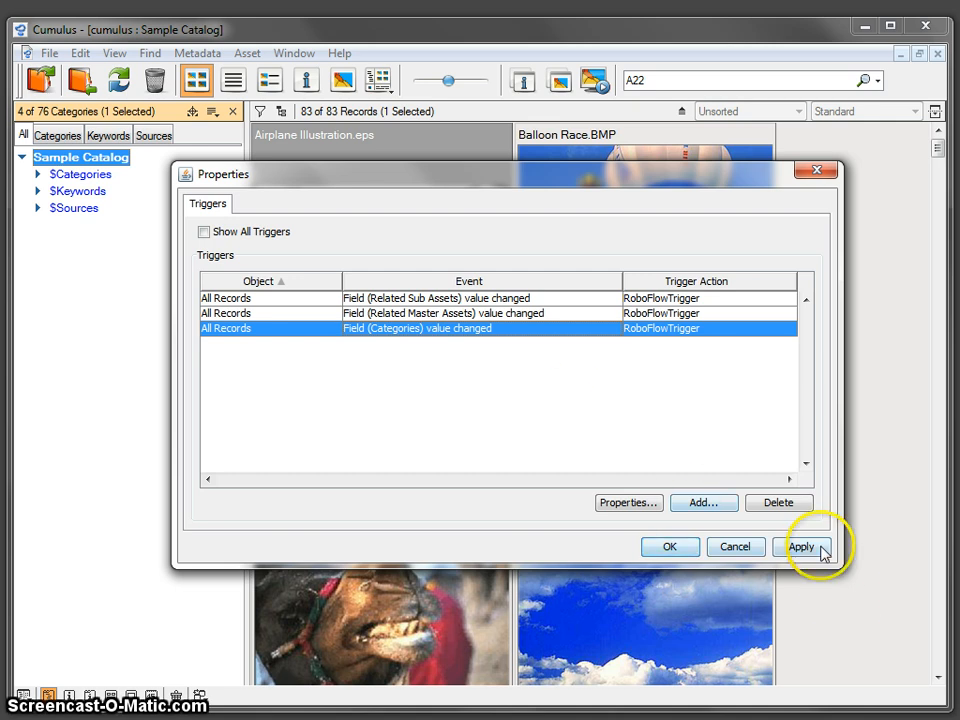
left_click(662, 547)
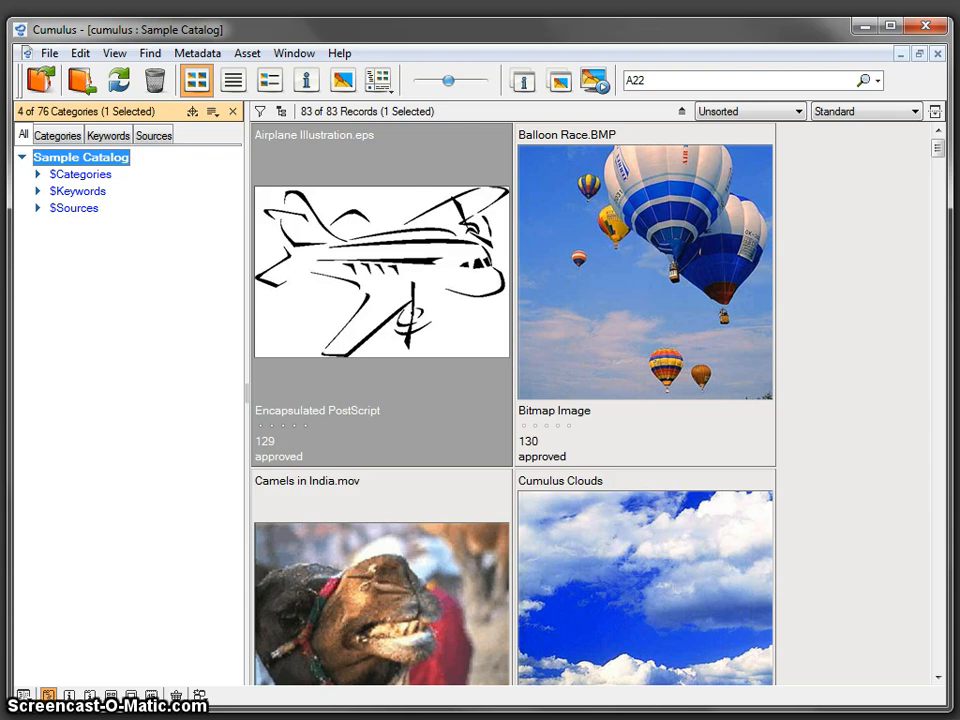
Switch to RoboFlow pro and open its workflow setup.
key("alt+Tab")
left_click_drag(430, 216, 428, 172)
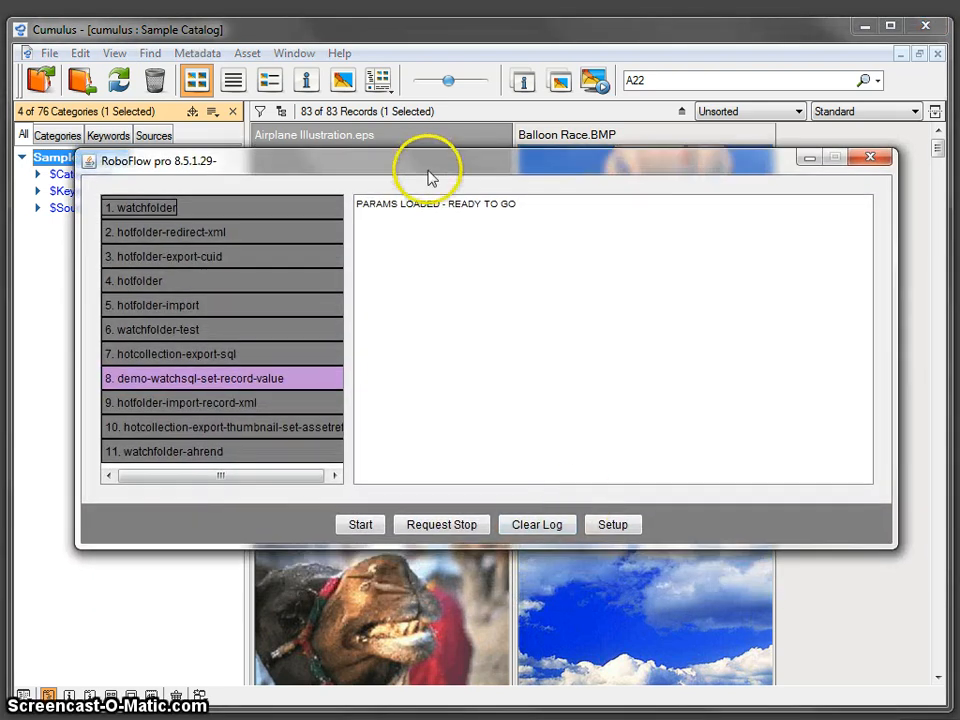
left_click(607, 526)
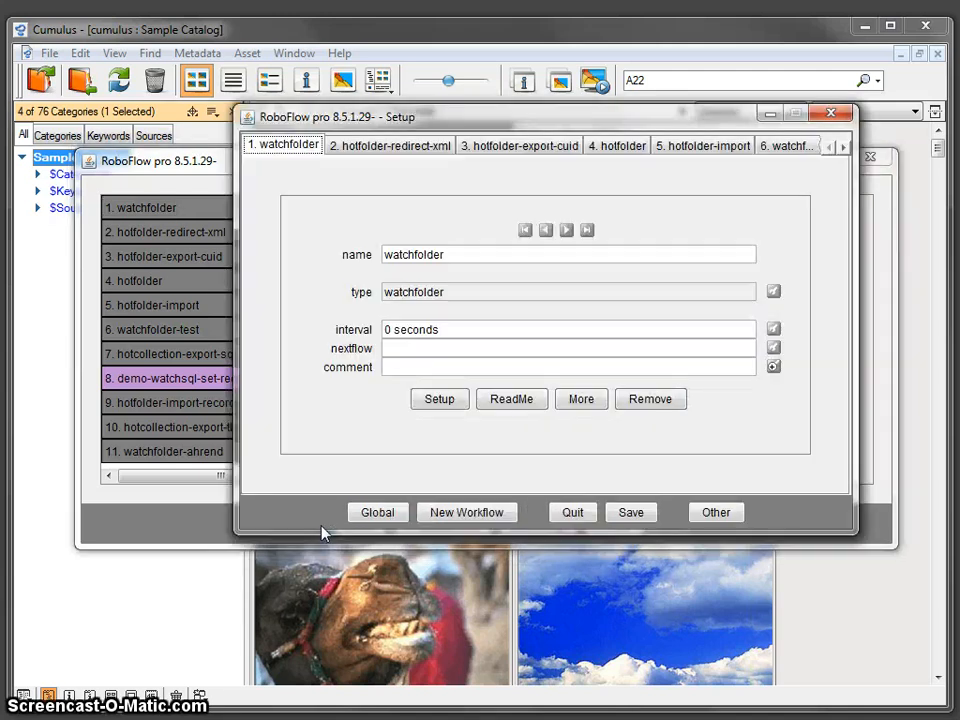
Create a new workflow named hotcollection-store-categories with the workflow type hotcollection.
left_click(467, 512)
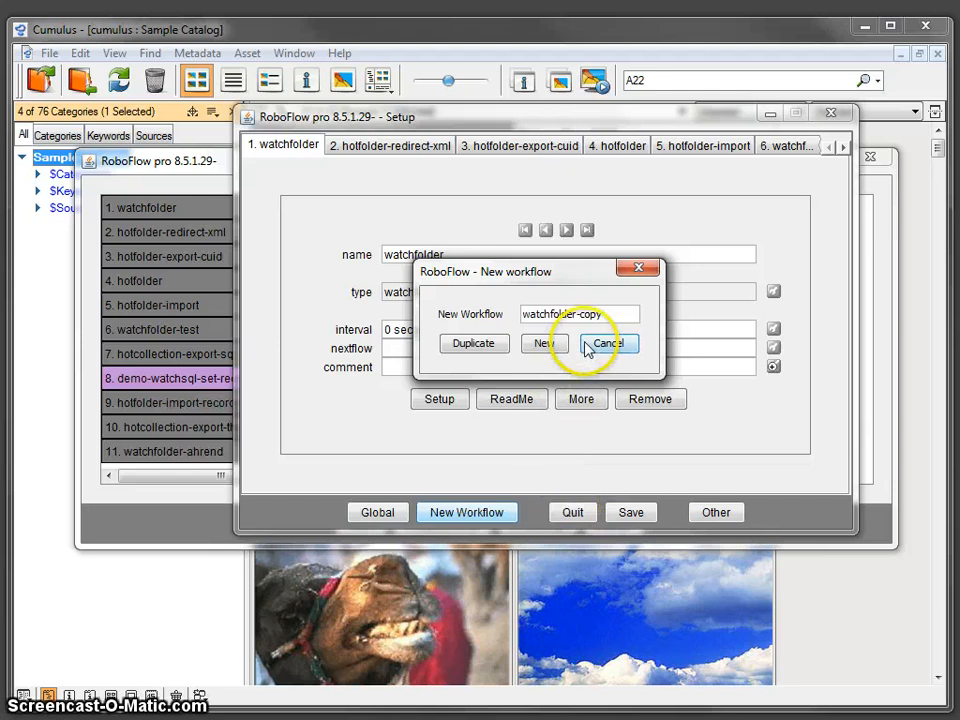
left_click_drag(606, 315, 485, 318)
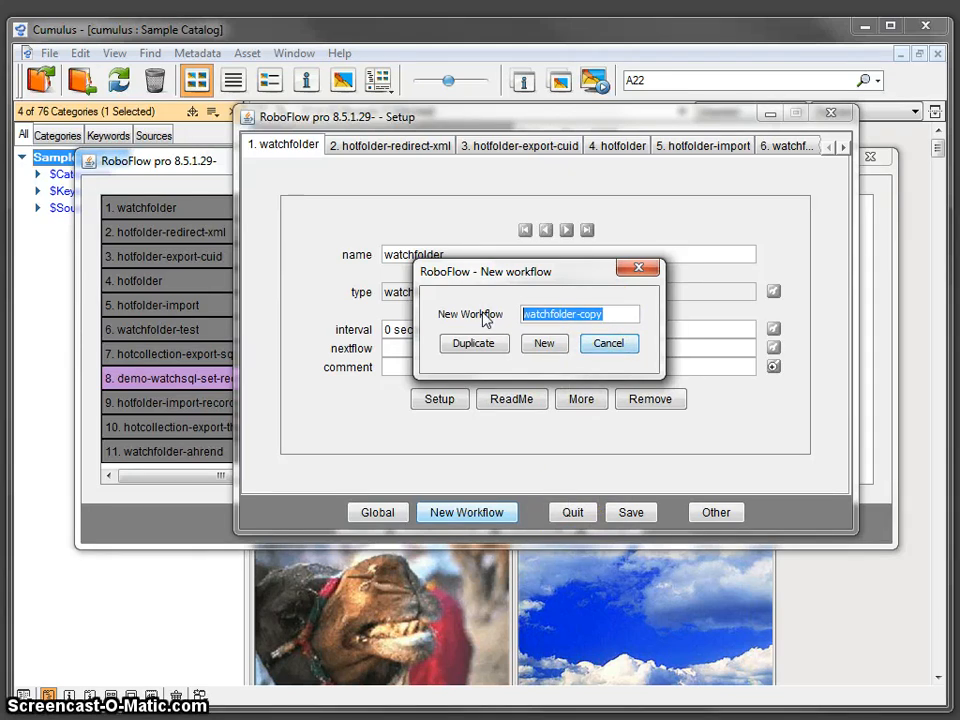
type("hot")
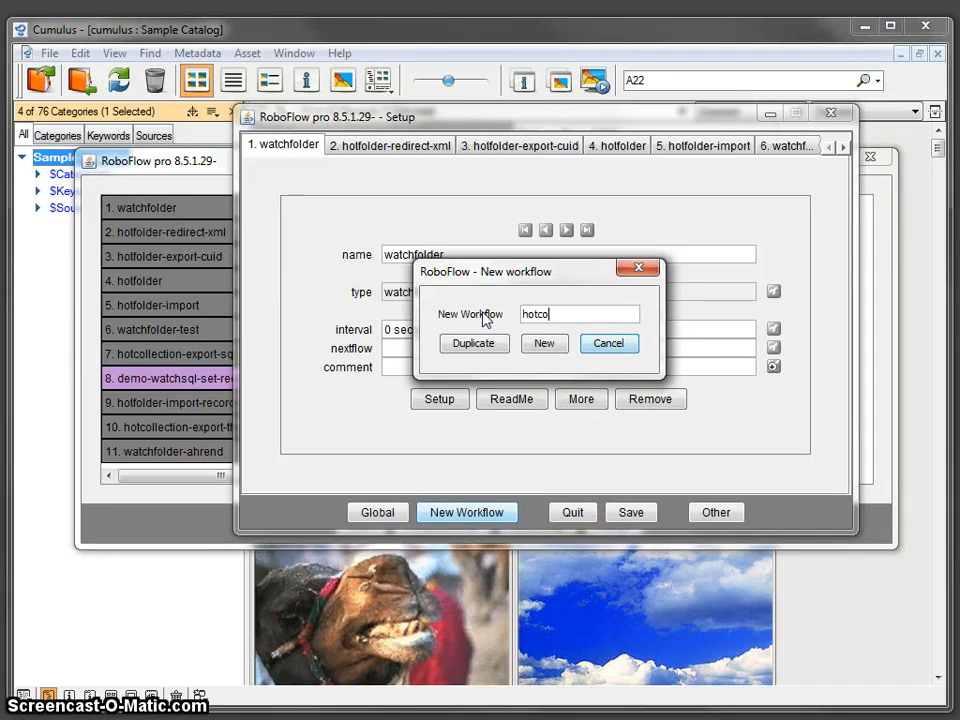
type("collection-store-catego")
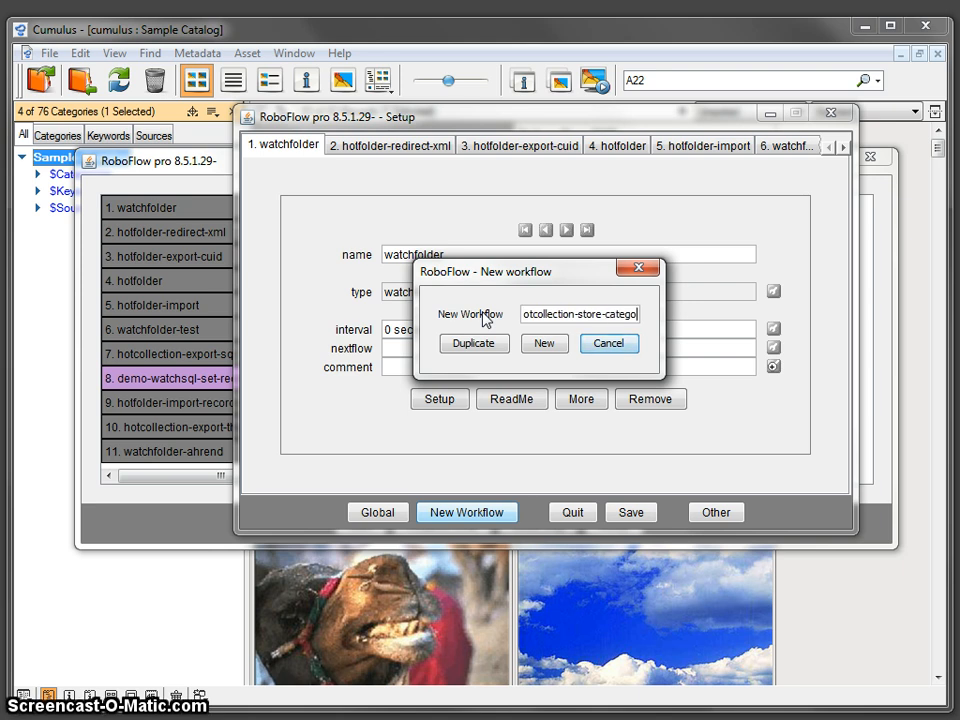
type("ries")
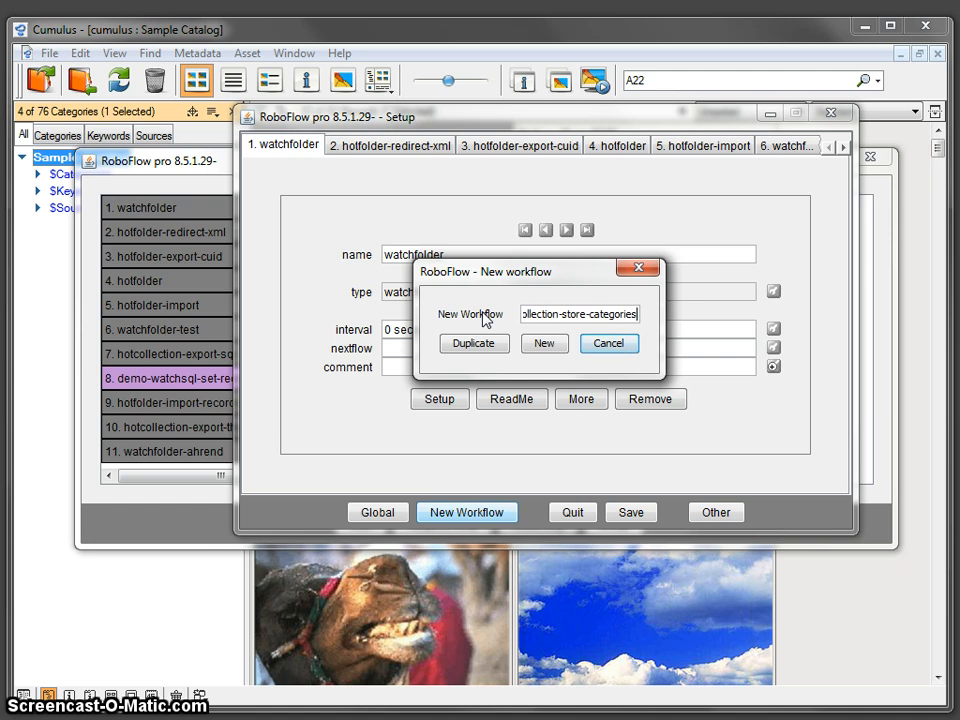
left_click(544, 343)
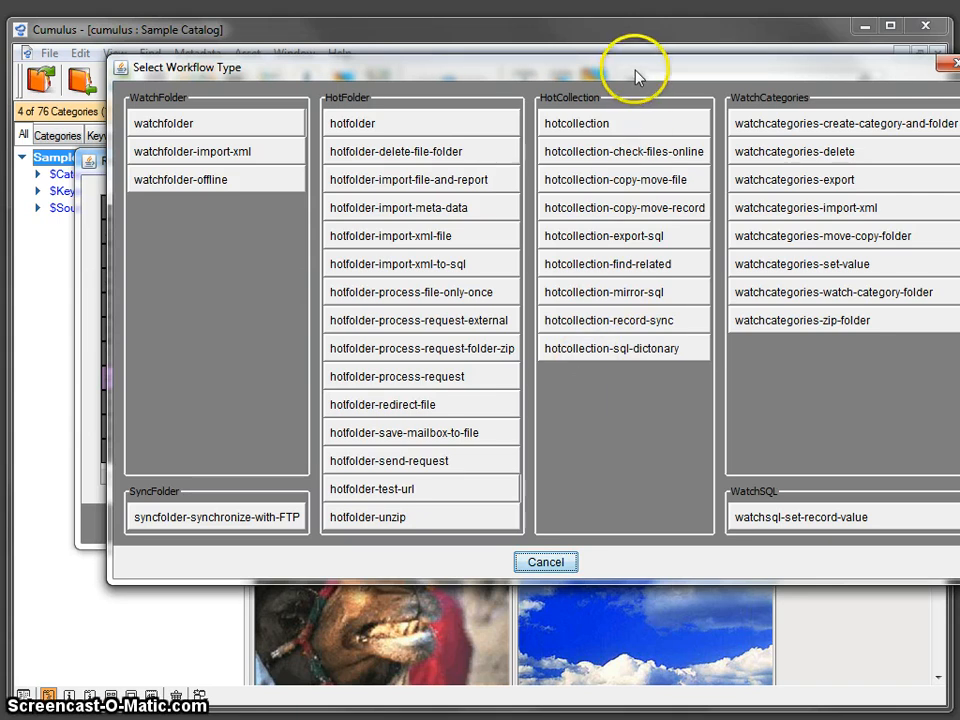
left_click_drag(639, 71, 581, 74)
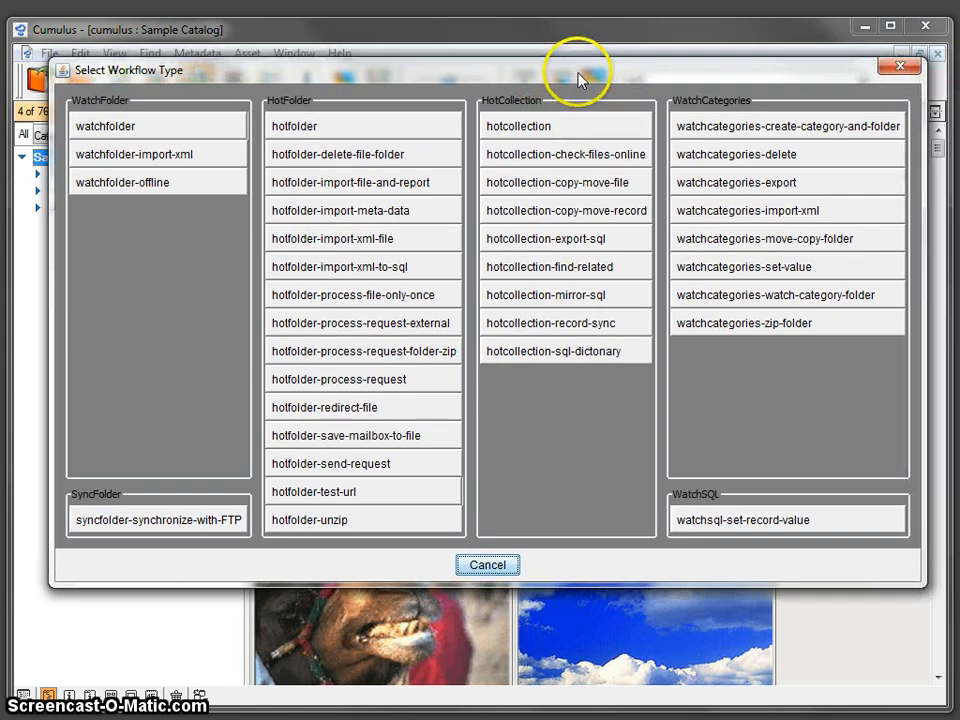
left_click(639, 318)
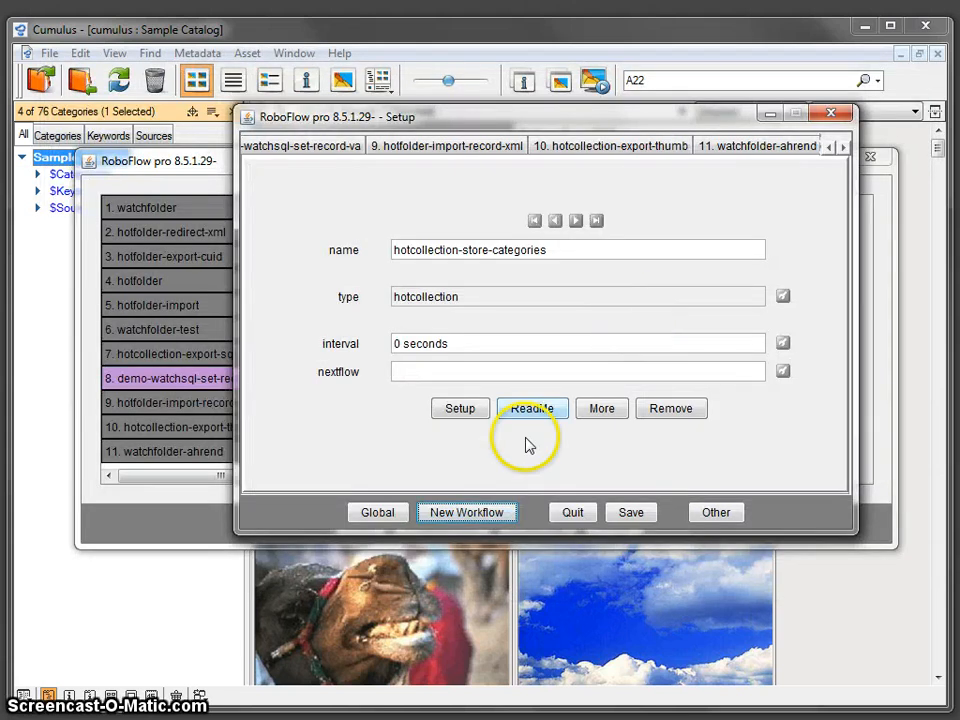
Open the parameters of the hotcollection-store-categories workflow and set CumulusCatalog to Sample Catalog.
left_click(460, 408)
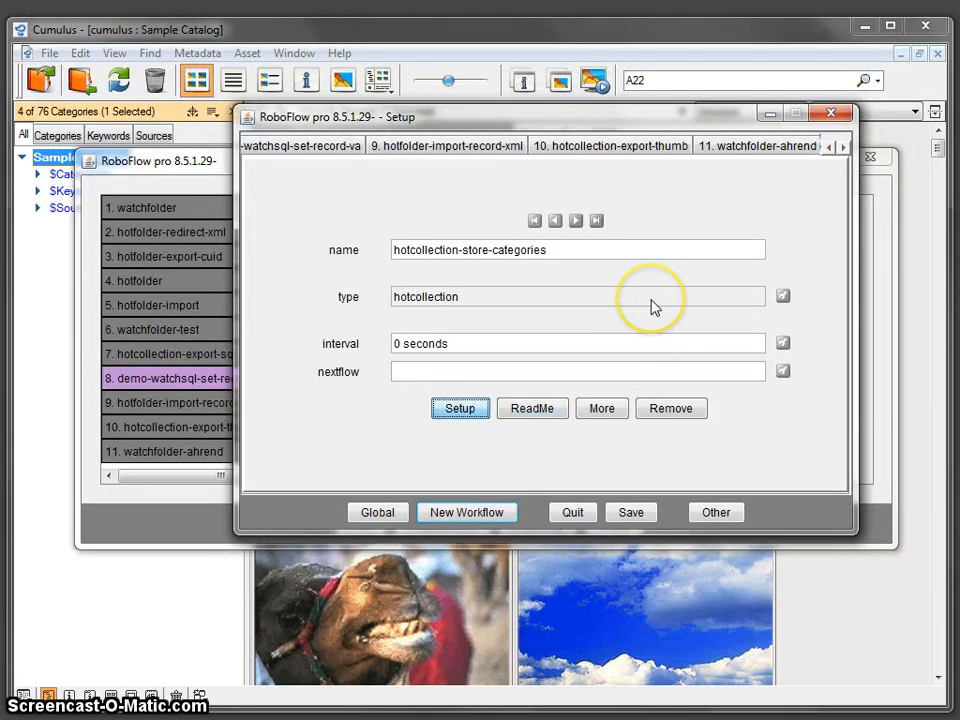
left_click_drag(545, 55, 585, 115)
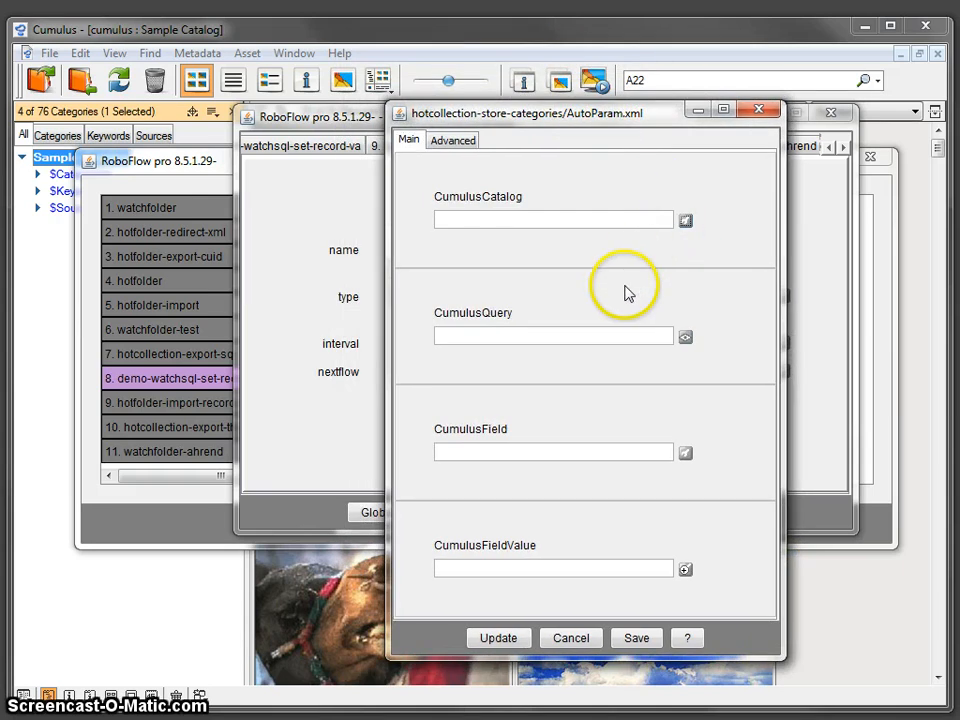
left_click(616, 390)
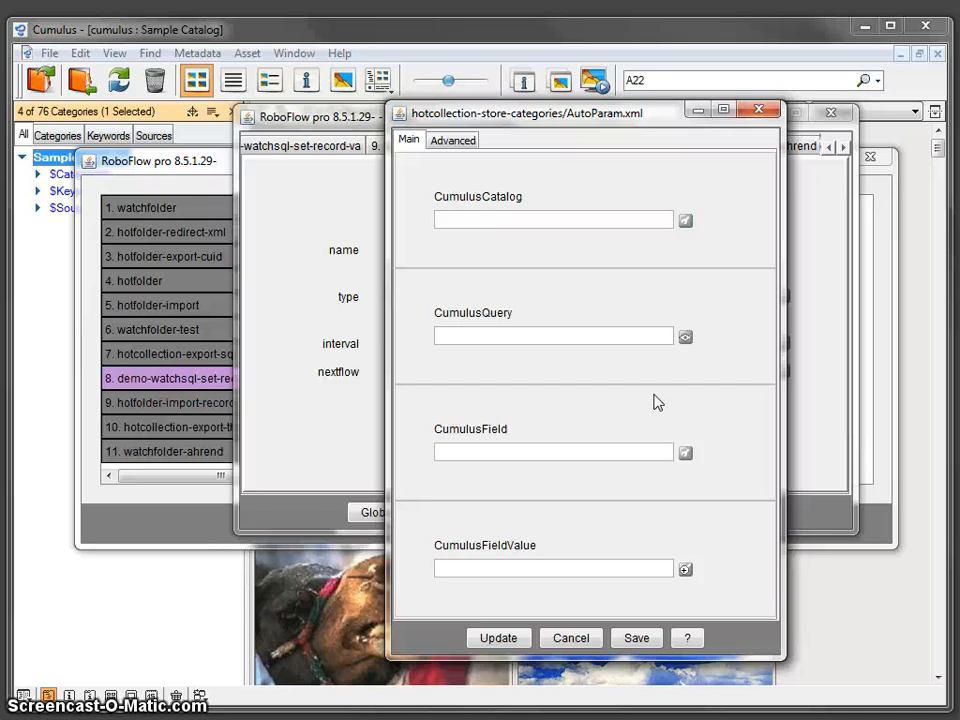
left_click(685, 221)
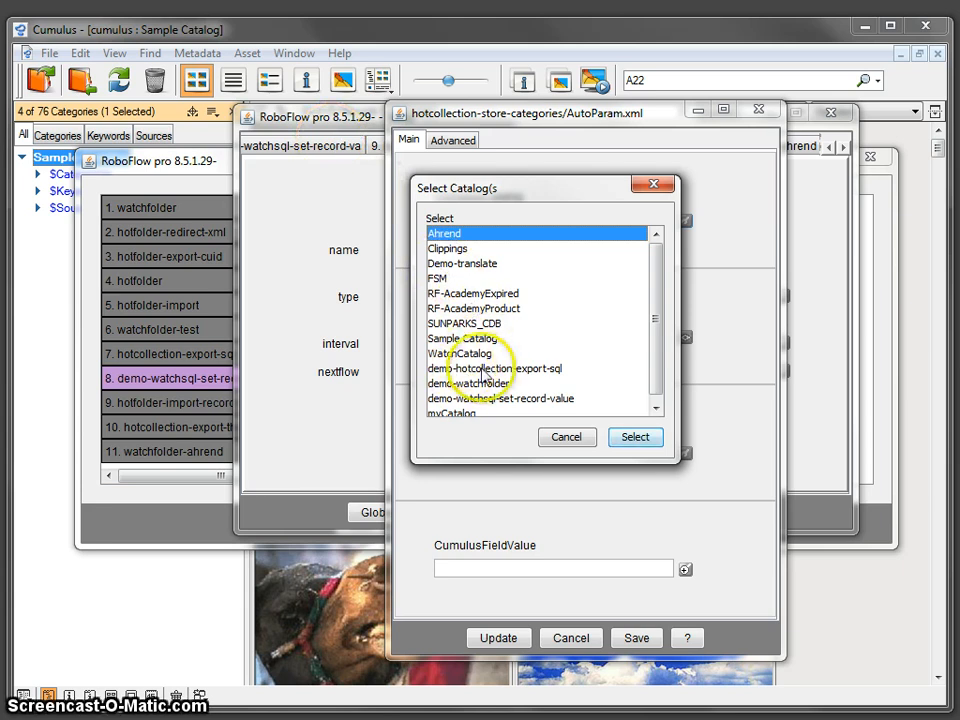
left_click(443, 338)
left_click(628, 437)
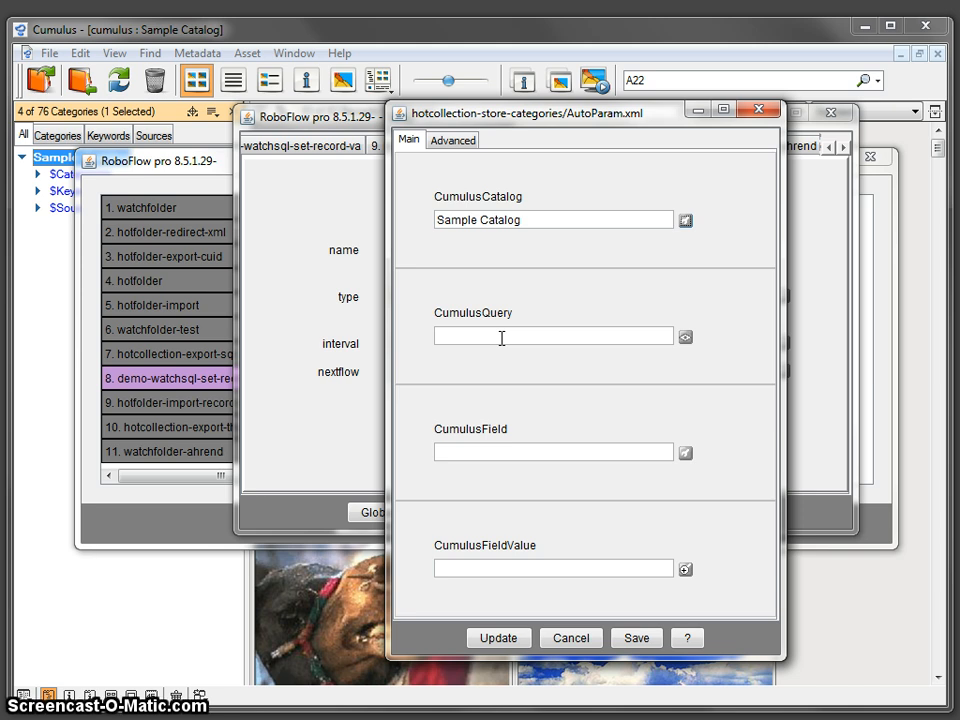
Set the workflow's ImportFromStoredRecordTriggerFolder parameter to the trigger-categories folder under RoboFlowTestNew\workflows.
left_click(474, 148)
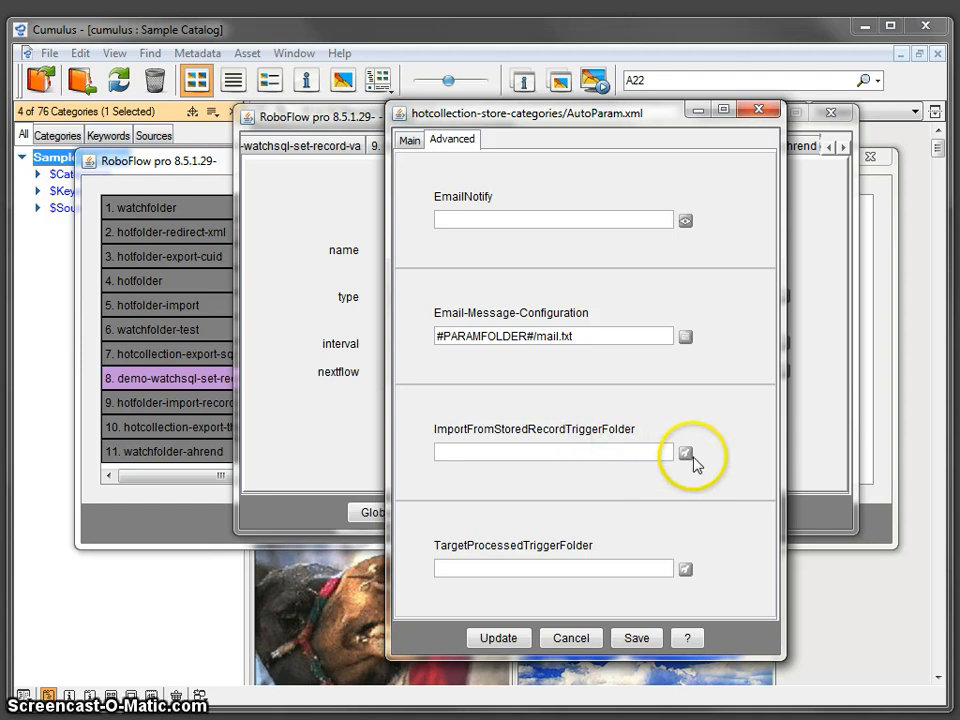
left_click(686, 453)
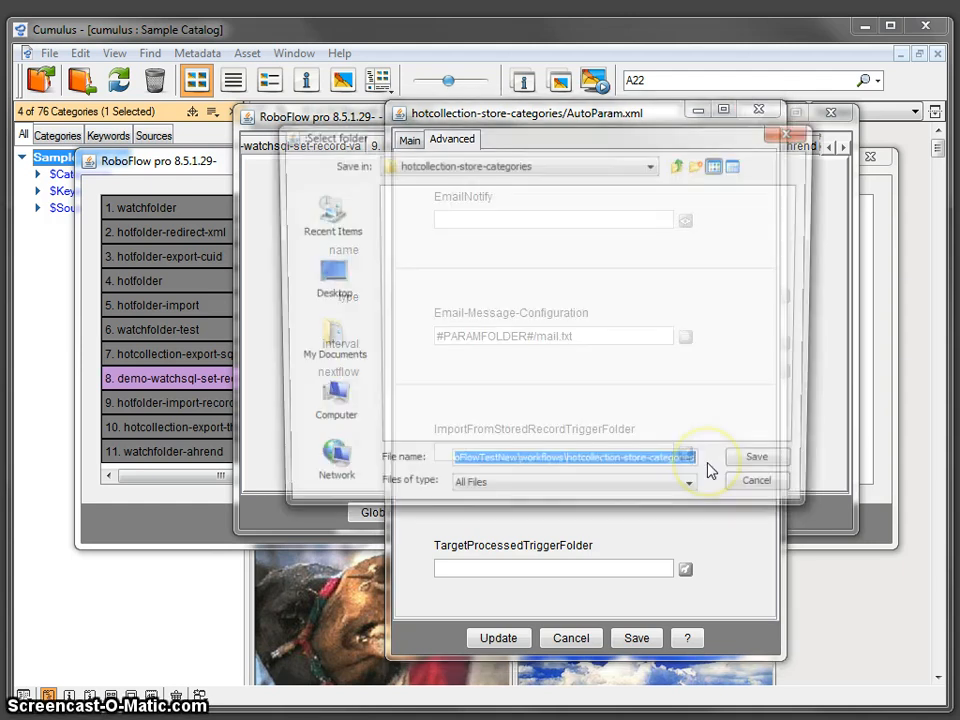
left_click(682, 164)
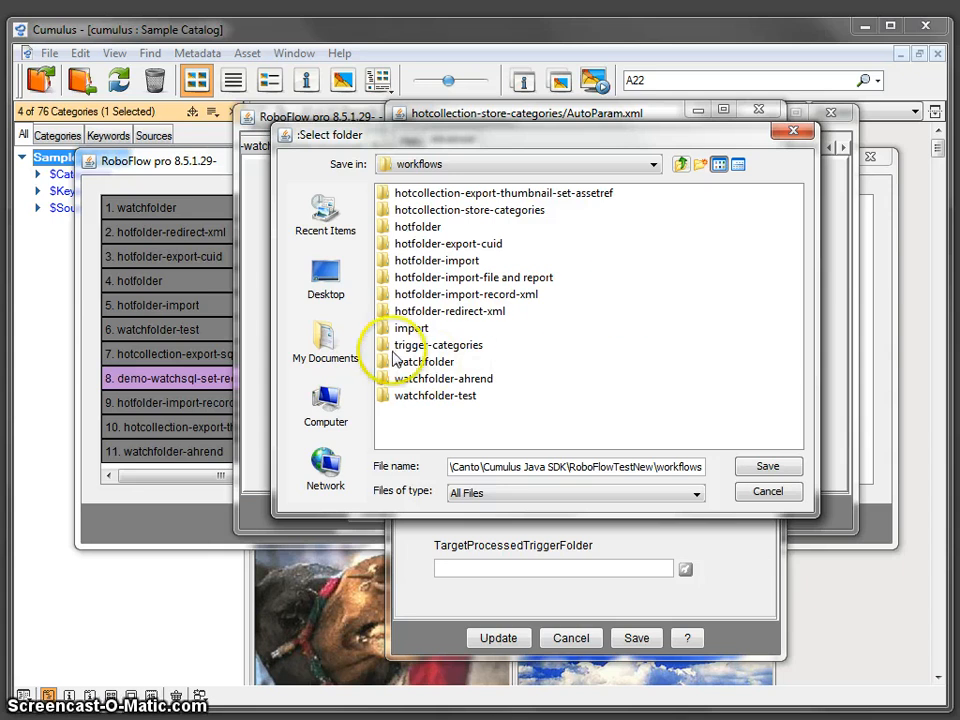
left_click(420, 345)
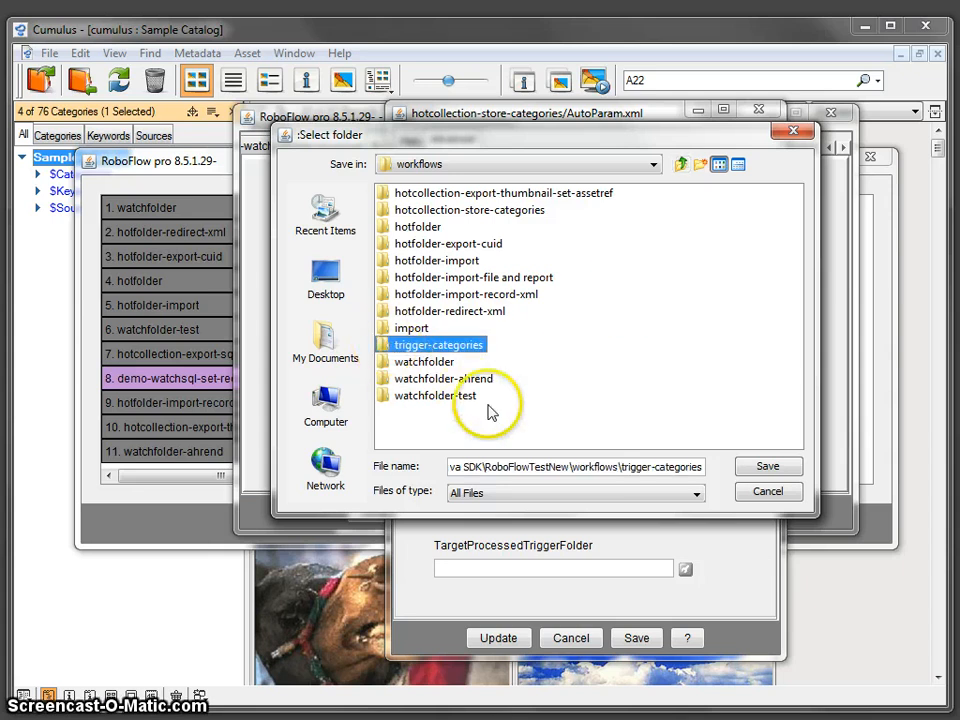
left_click(766, 466)
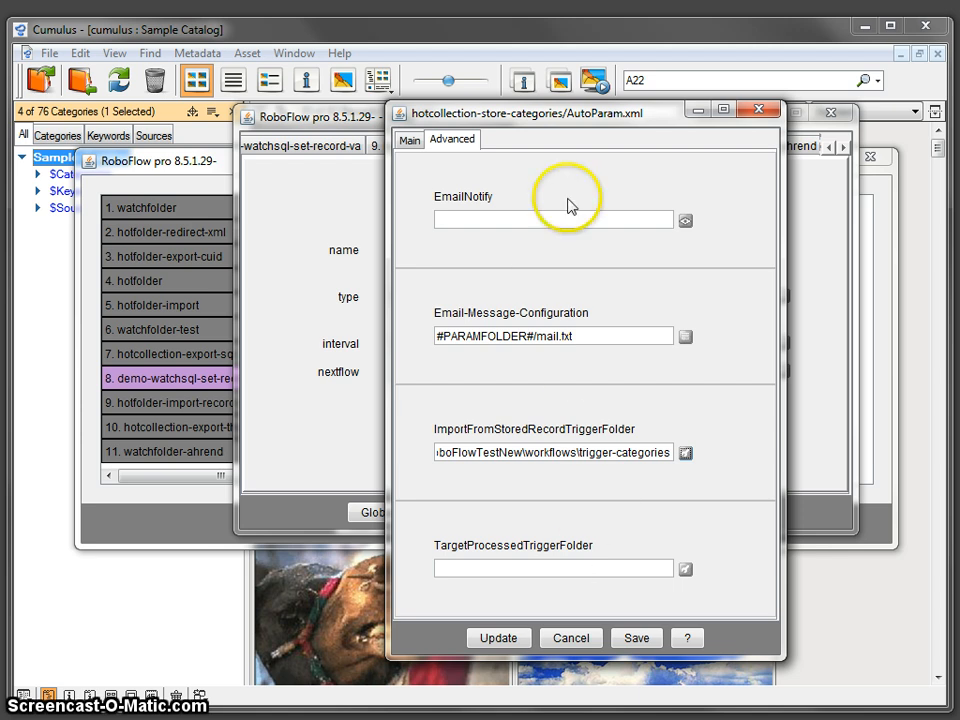
Return to the workflow's main parameters and set CumulusField to Notes.
left_click(418, 145)
left_click(454, 337)
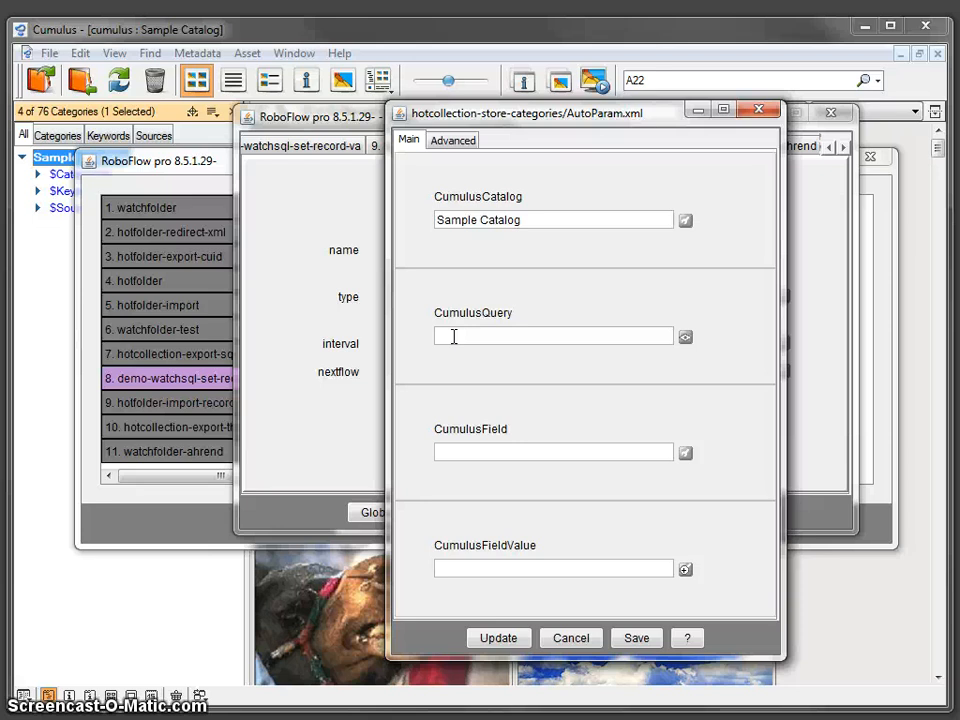
left_click(486, 455)
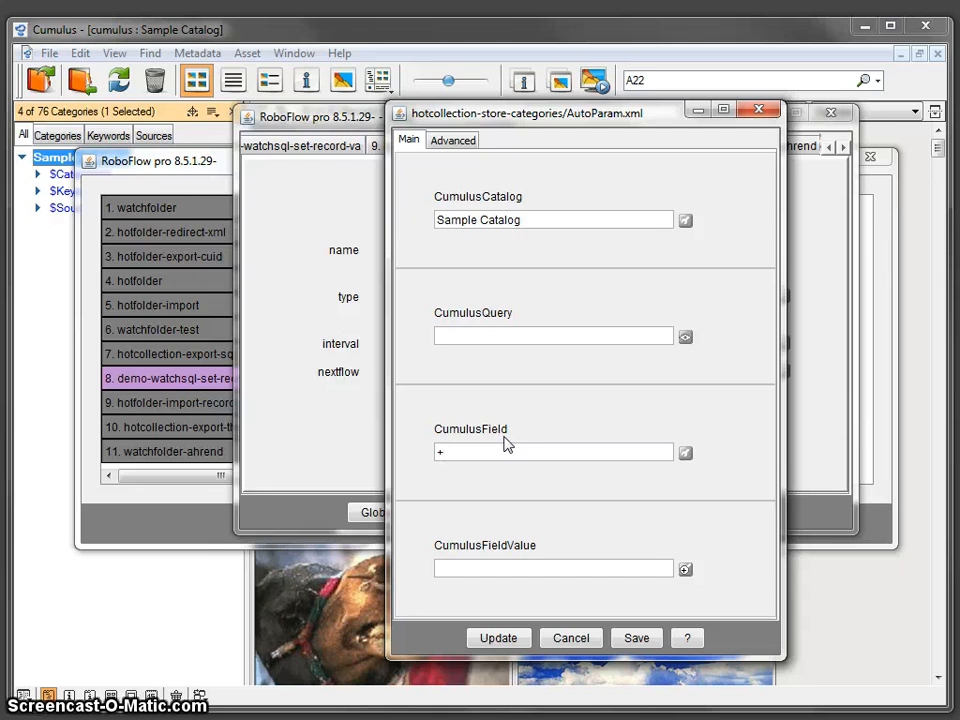
type("Notes")
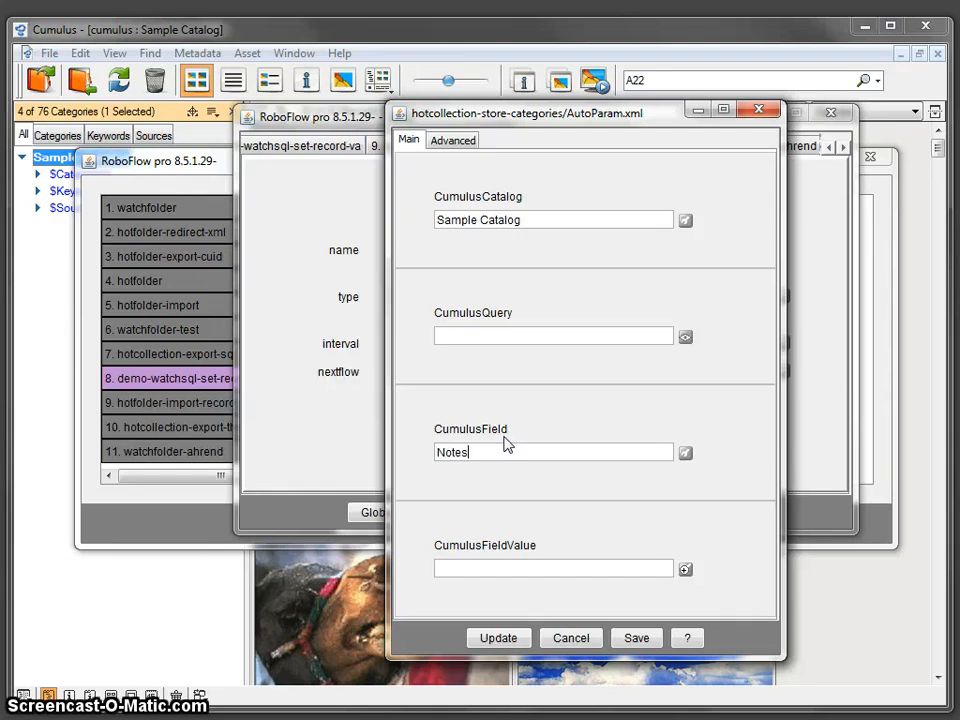
Set the workflow's CumulusFieldValue to $RECORDFIELD(hot;$Categories)RECORDFIELD$.
left_click(487, 432)
left_click(454, 570)
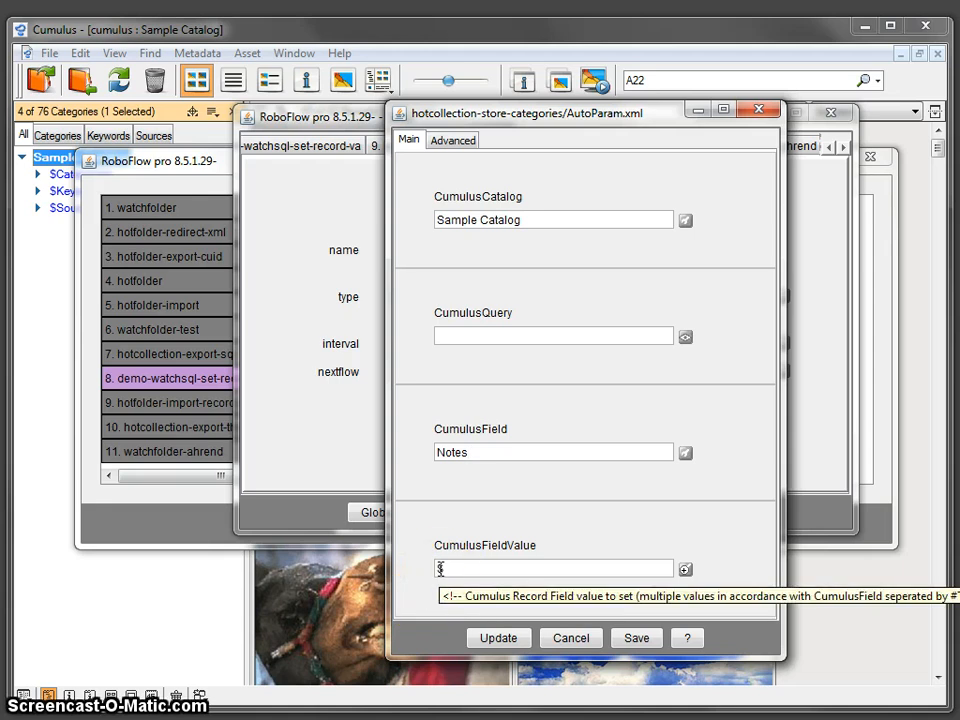
type("$RECD")
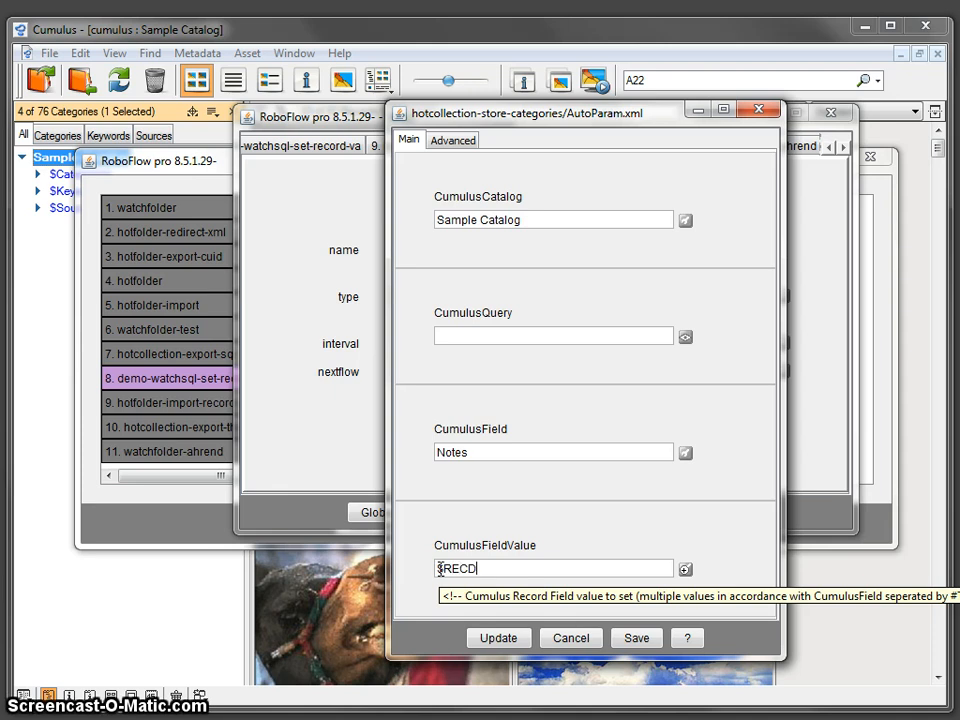
left_click(620, 528)
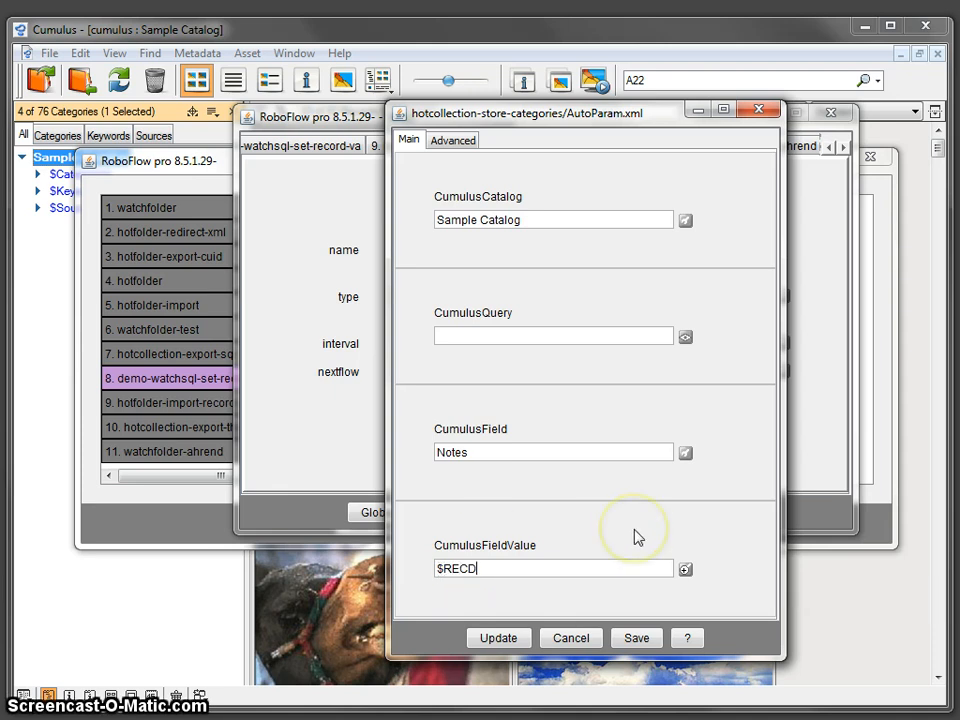
key("BackSpace")
type("ORD")
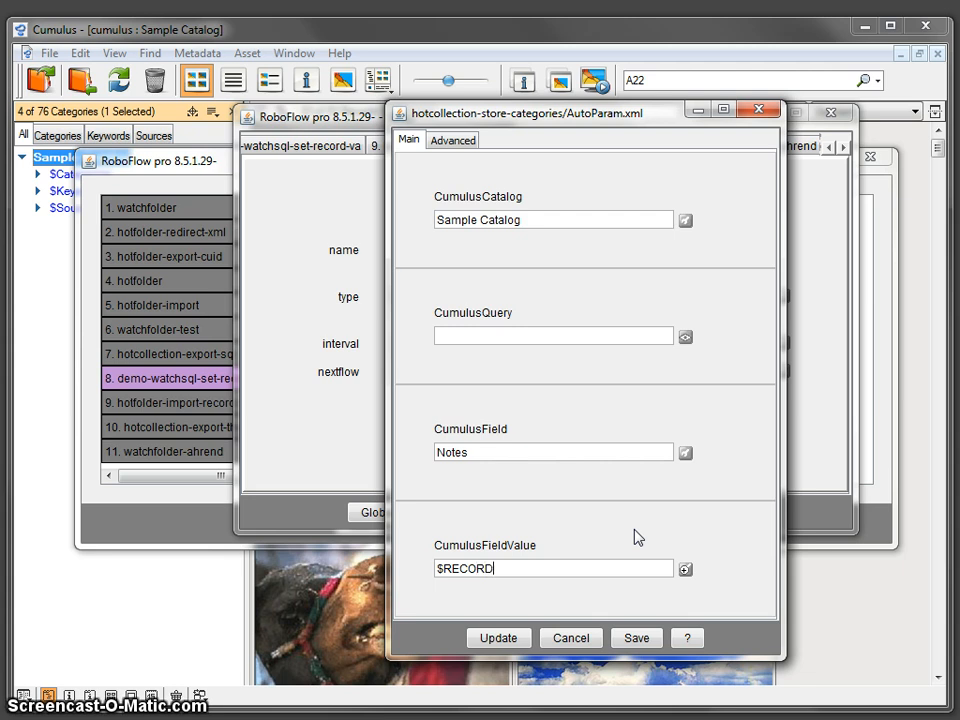
type("FIE")
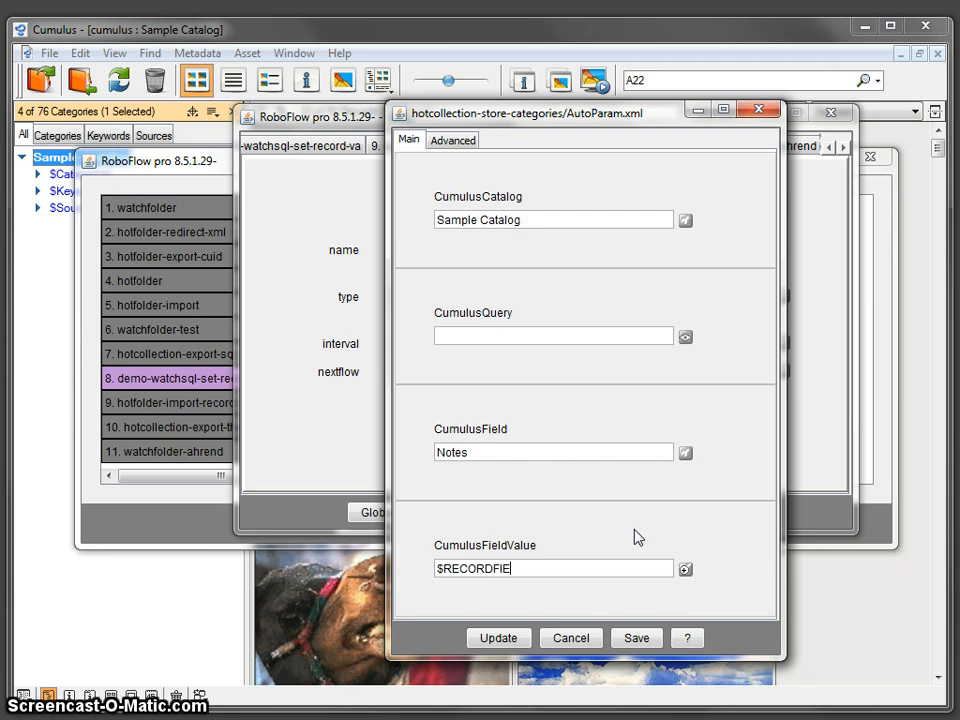
type("LD(hot;")
key("BackSpace")
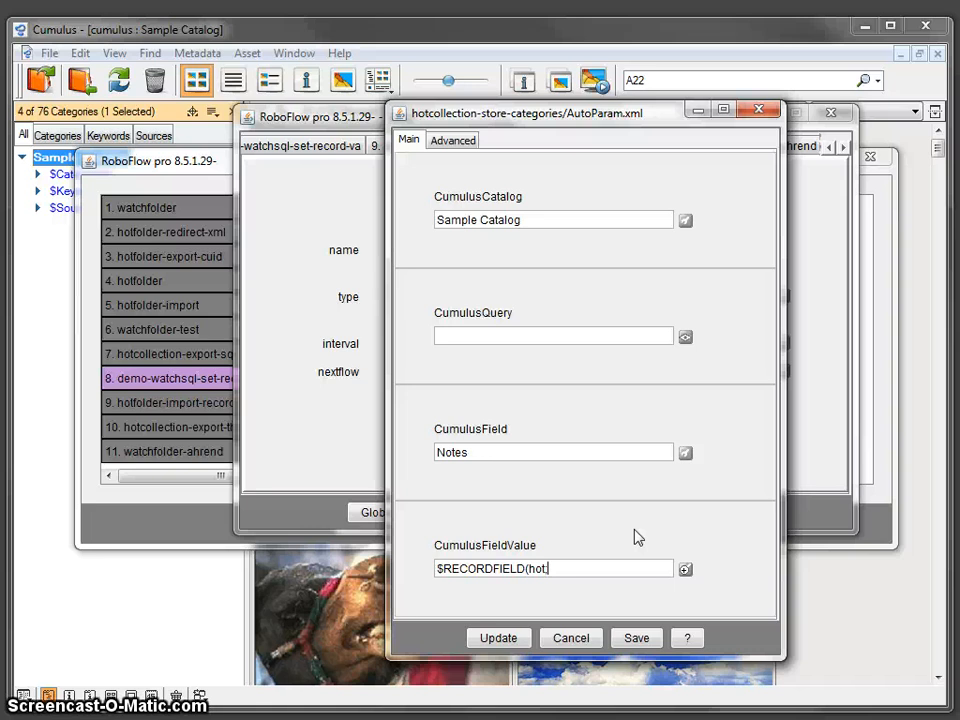
type(";$")
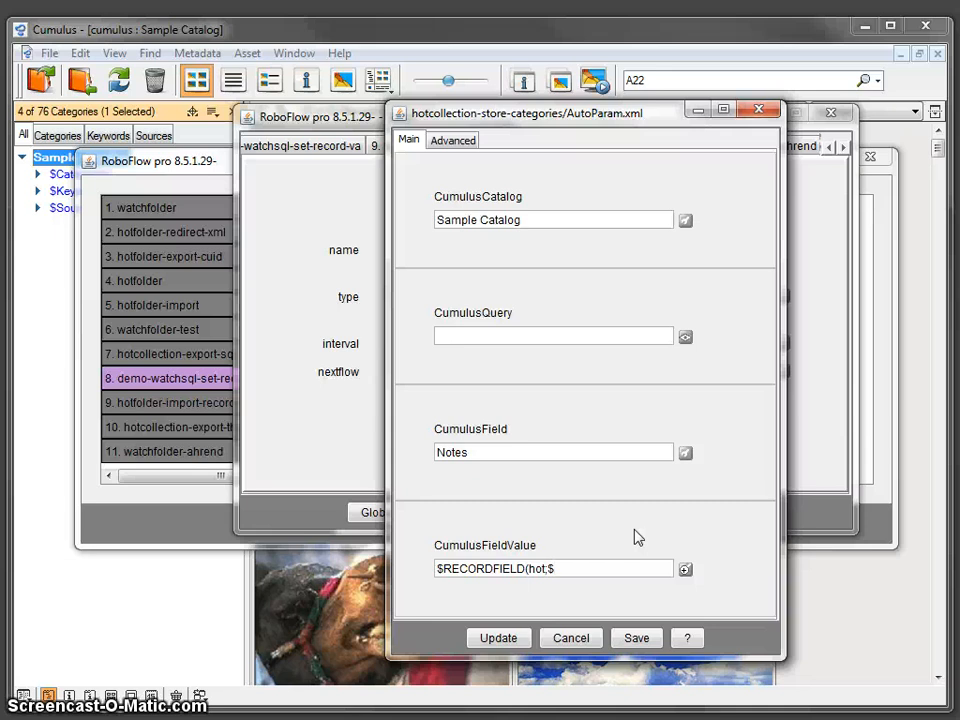
type("Categories")
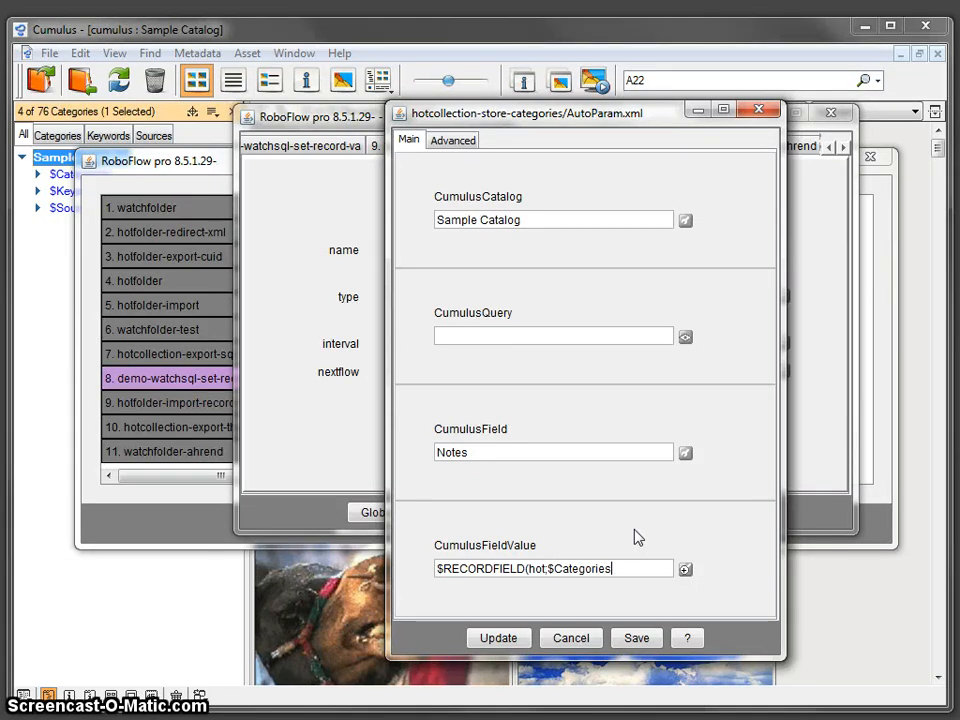
type(")")
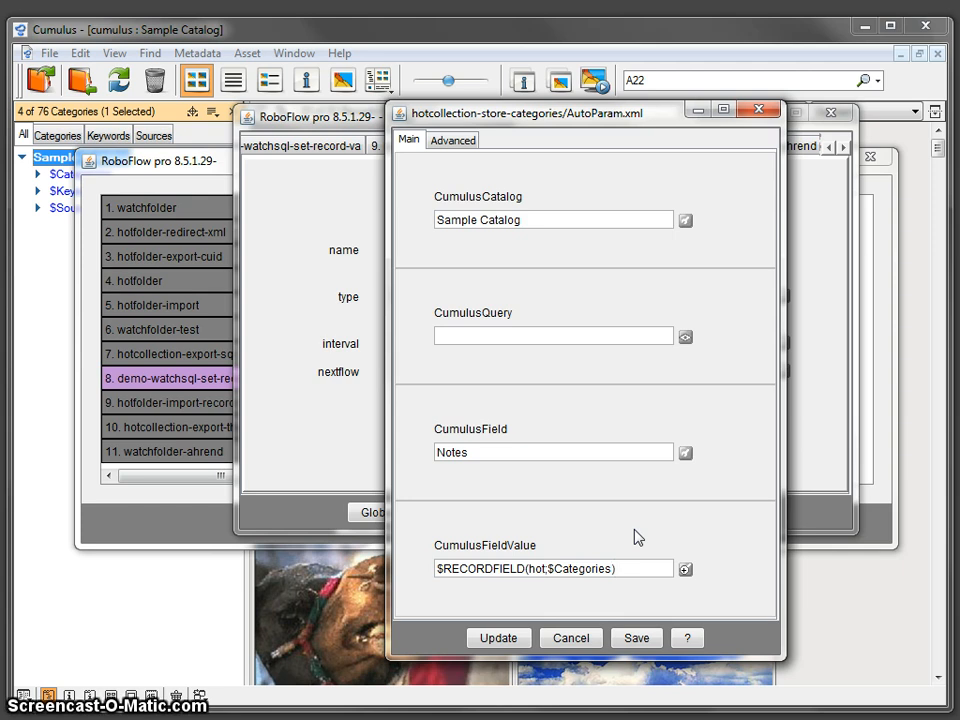
type("RECORD")
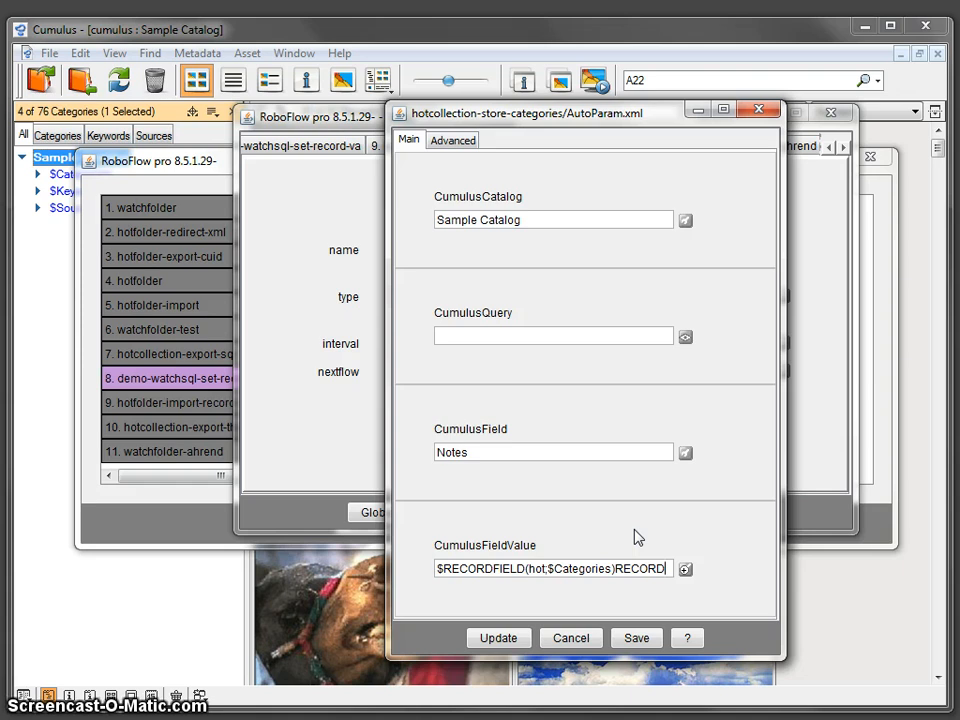
type("FIELD")
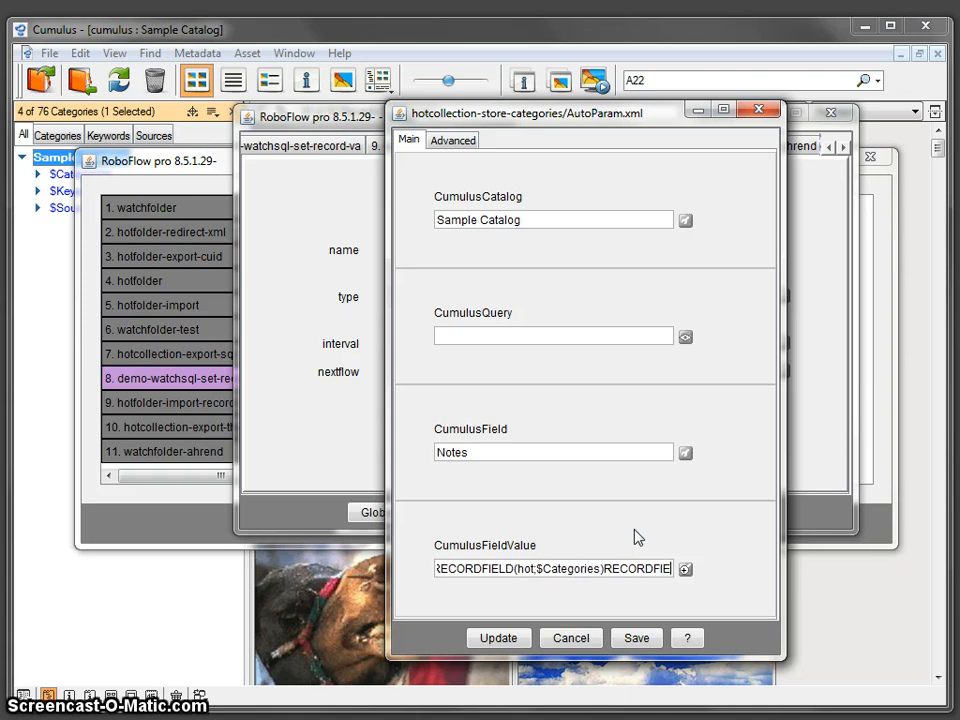
type("$")
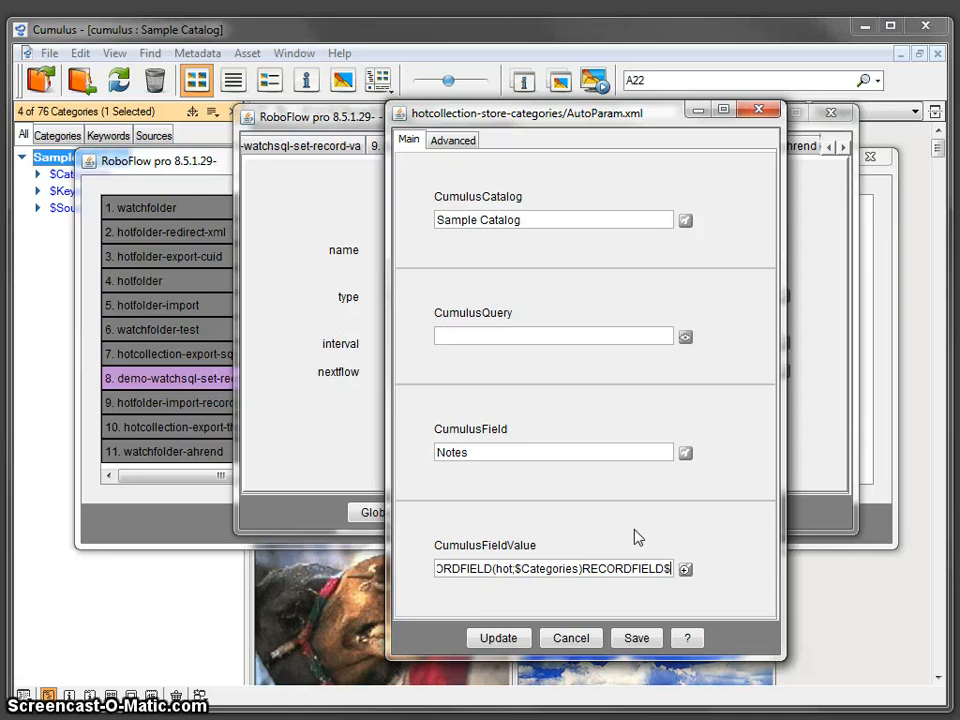
Check the whole CumulusFieldValue expression from its opening tag to its closing tag.
key("Left")
key("Home")
key("Right")
key("Right")
key("Right")
key("Right")
key("Right")
key("Right")
key("Right")
key("Right")
key("Right")
key("Right")
key("Right")
key("Right")
key("Right")
key("Right")
key("Right")
key("Right")
key("Right")
key("Right")
key("Right")
key("Right")
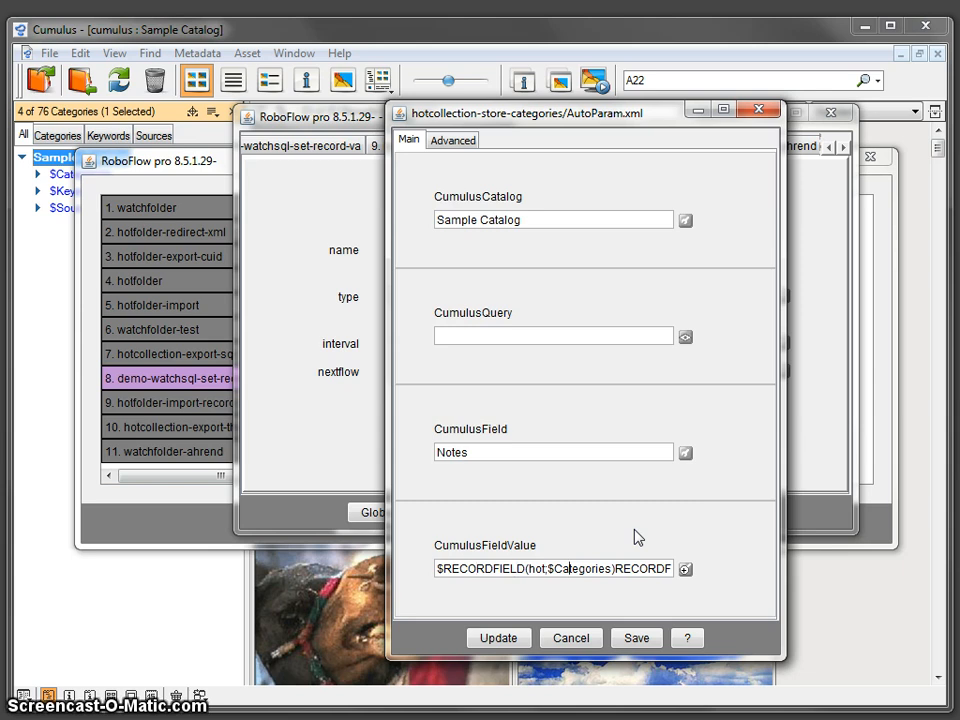
key("Right")
key("Right")
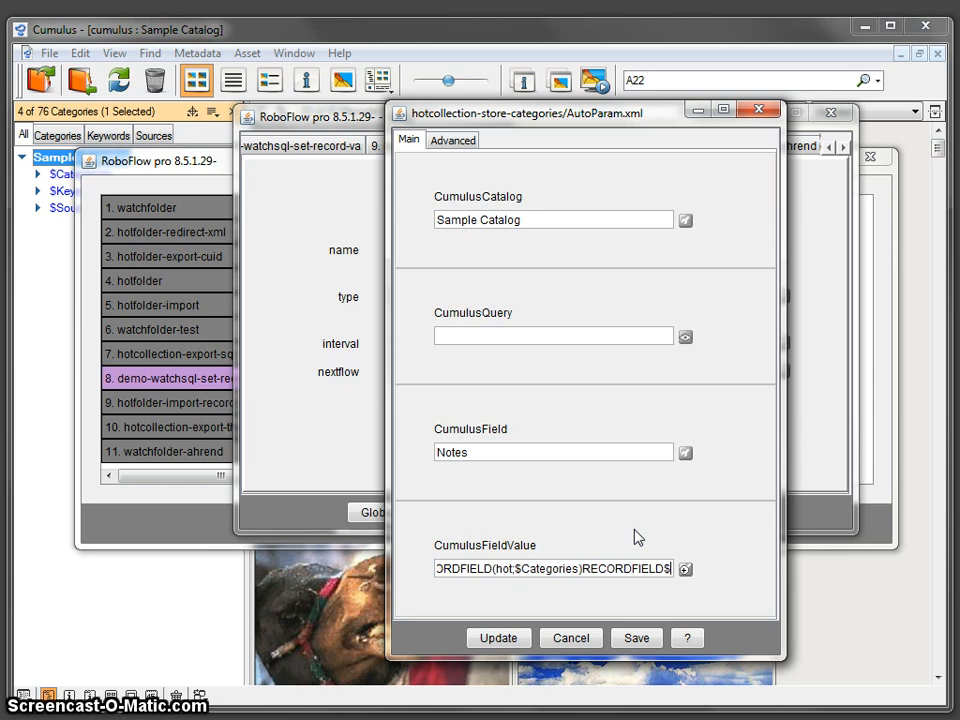
key("Left")
key("Left")
key("Left")
key("Left")
key("Left")
key("Left")
key("Left")
key("Left")
key("Left")
key("Left")
key("Left")
key("Left")
key("Left")
key("Left")
key("Left")
key("Left")
key("Left")
key("Left")
key("Left")
key("Left")
key("Left")
key("Left")
key("Left")
key("Left")
key("Left")
key("Left")
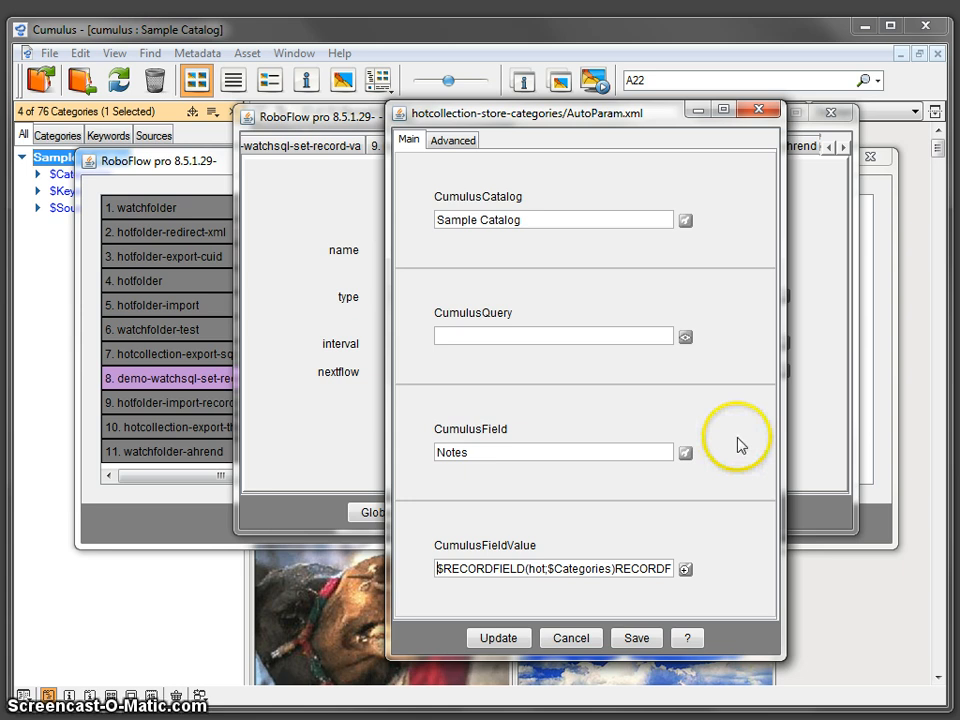
Review the workflow's advanced trigger folder parameter alongside the main catalog, query and field parameters.
left_click(455, 142)
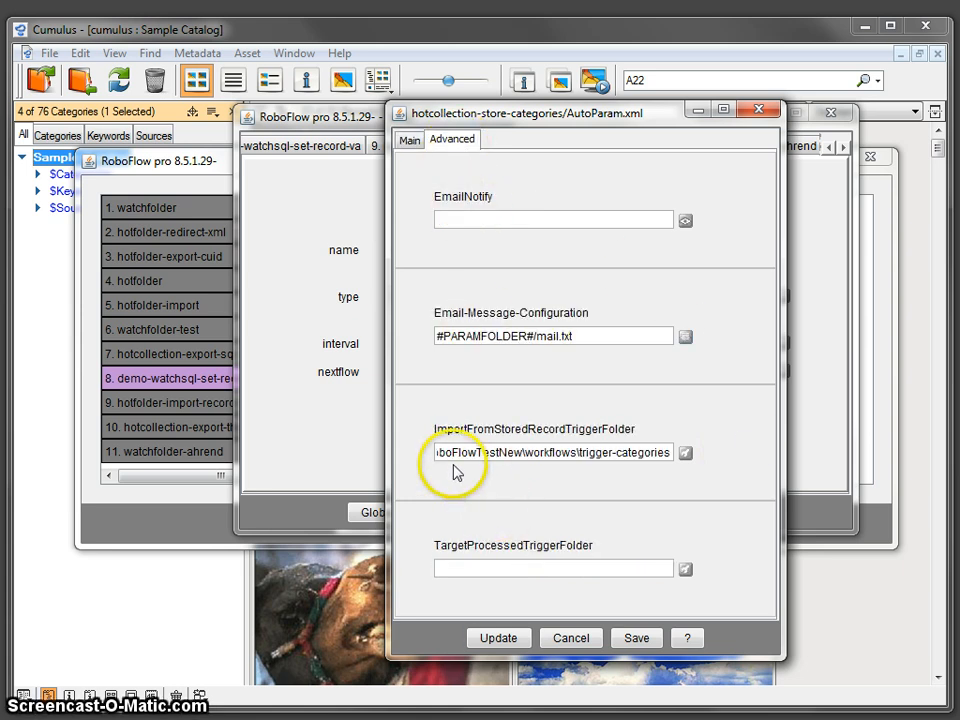
left_click(409, 140)
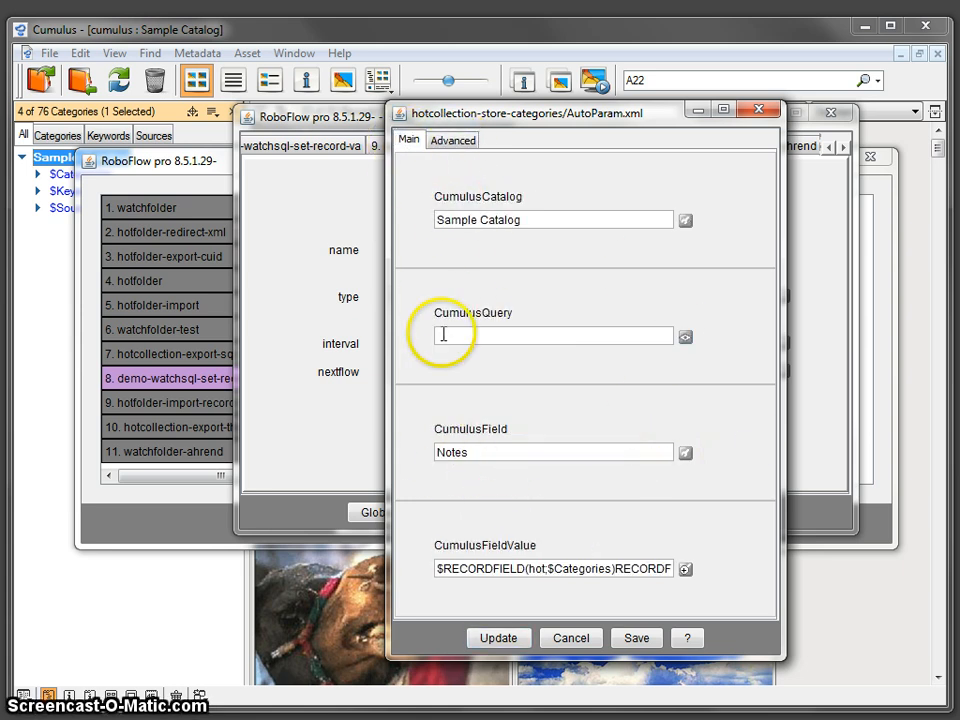
mouse_move(443, 335)
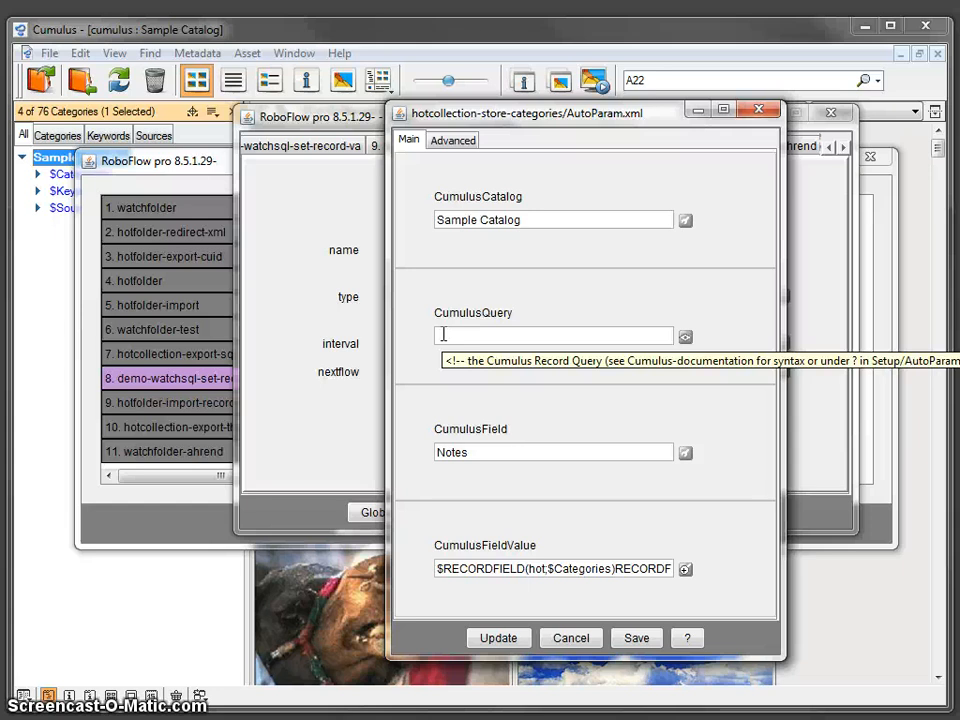
left_click(468, 141)
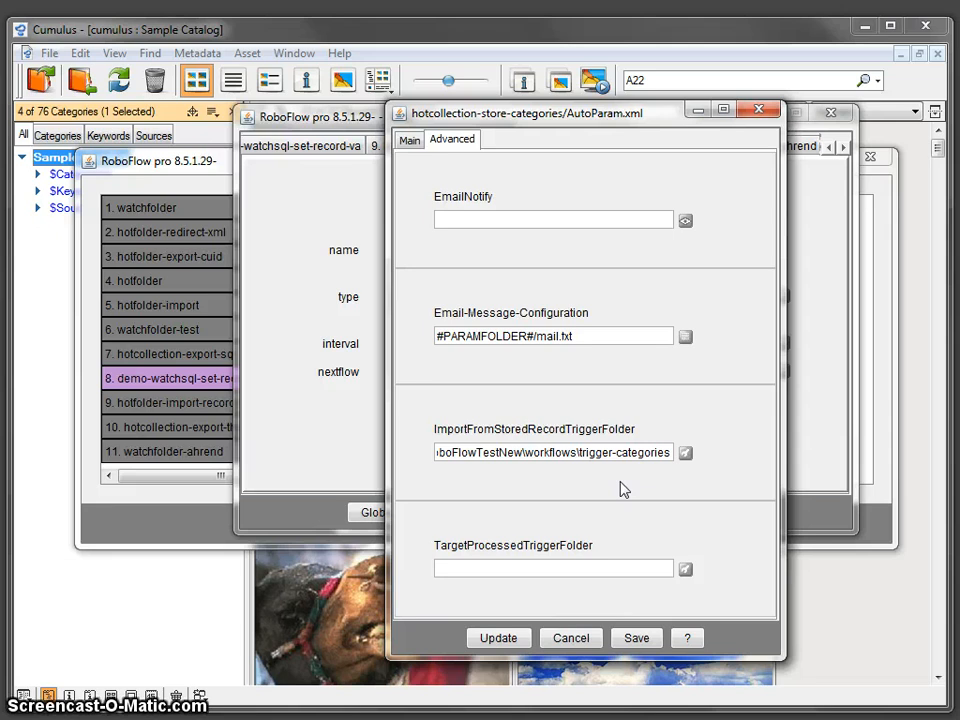
left_click(409, 140)
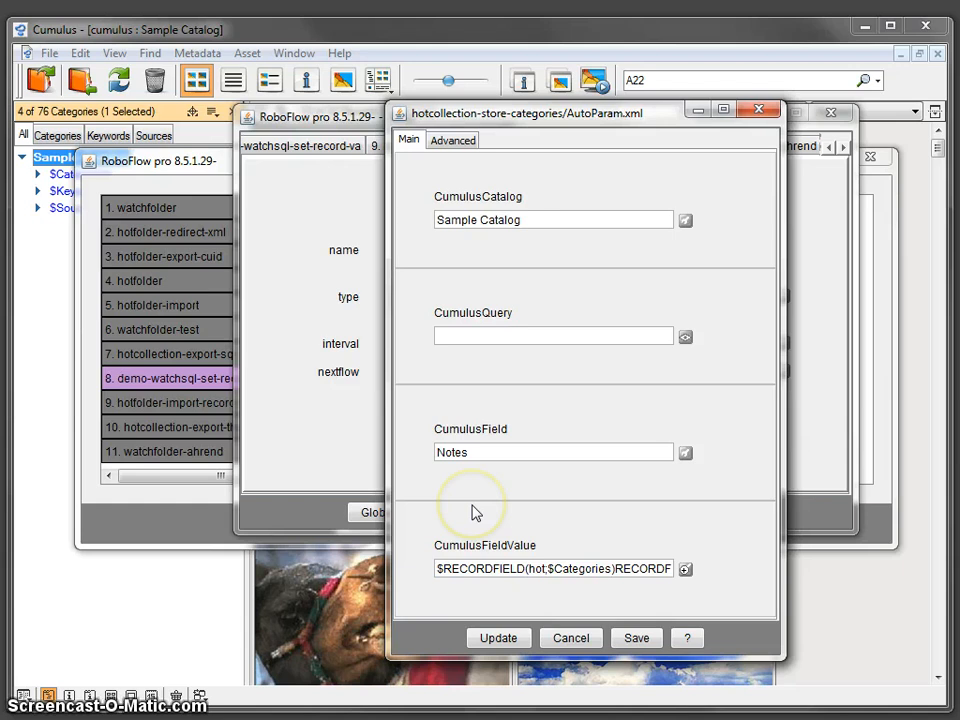
left_click(461, 145)
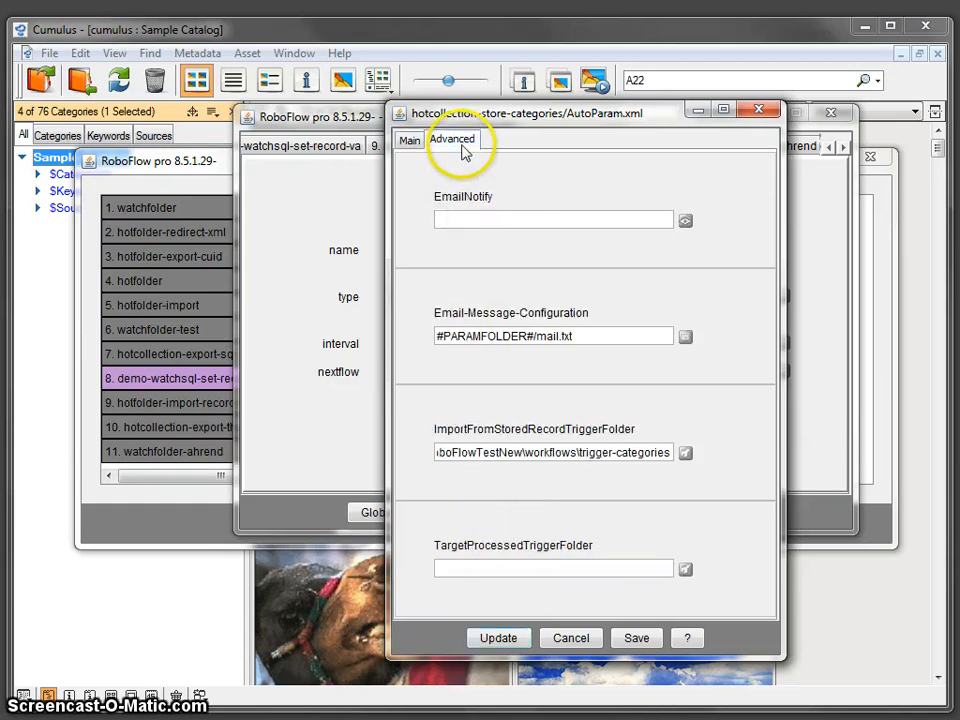
left_click(410, 142)
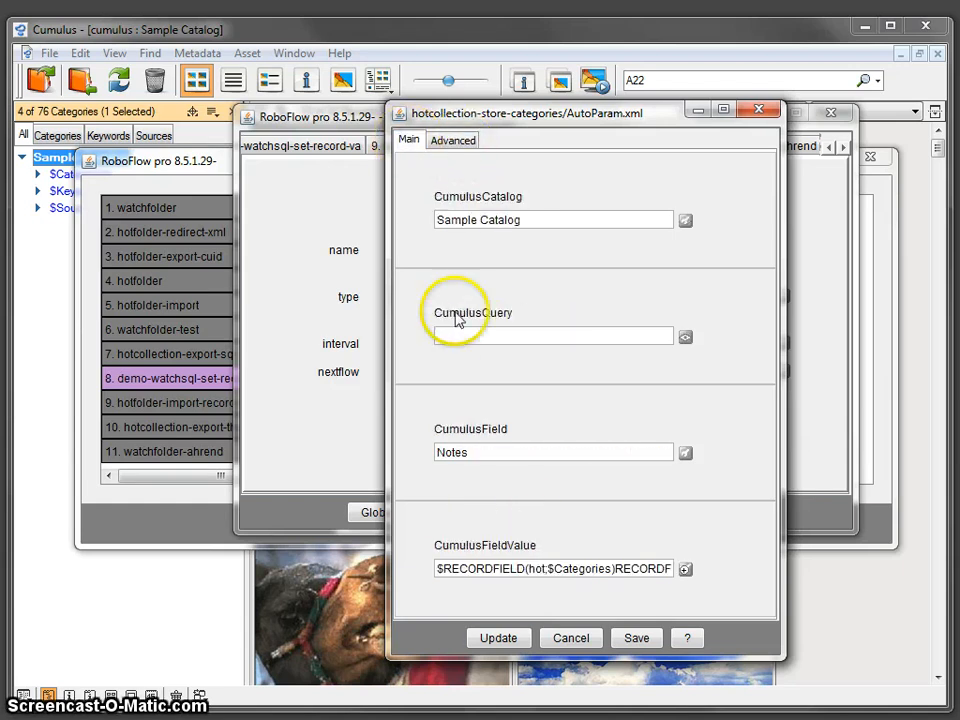
Save the hotcollection-store-categories parameters and the RoboFlow setup, and start the workflows.
left_click(655, 640)
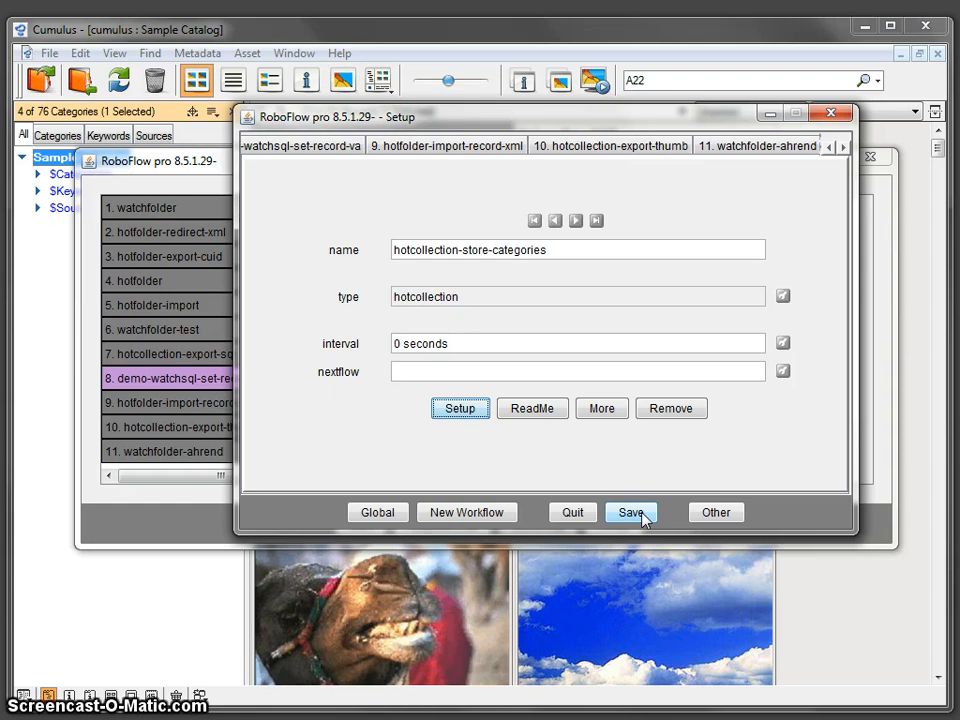
left_click(643, 517)
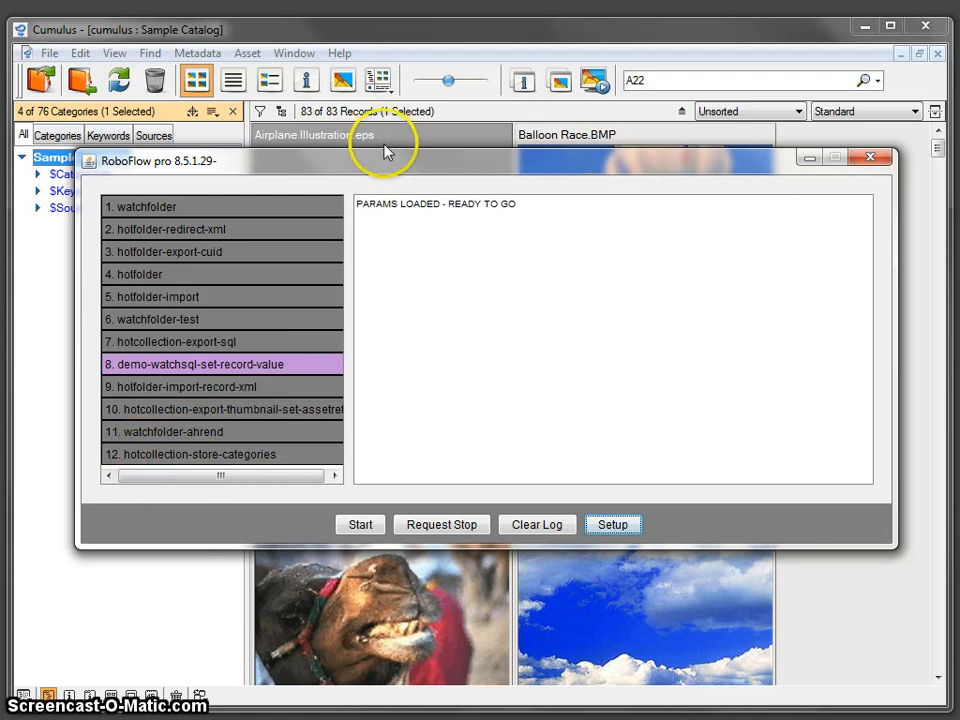
left_click_drag(392, 159, 433, 155)
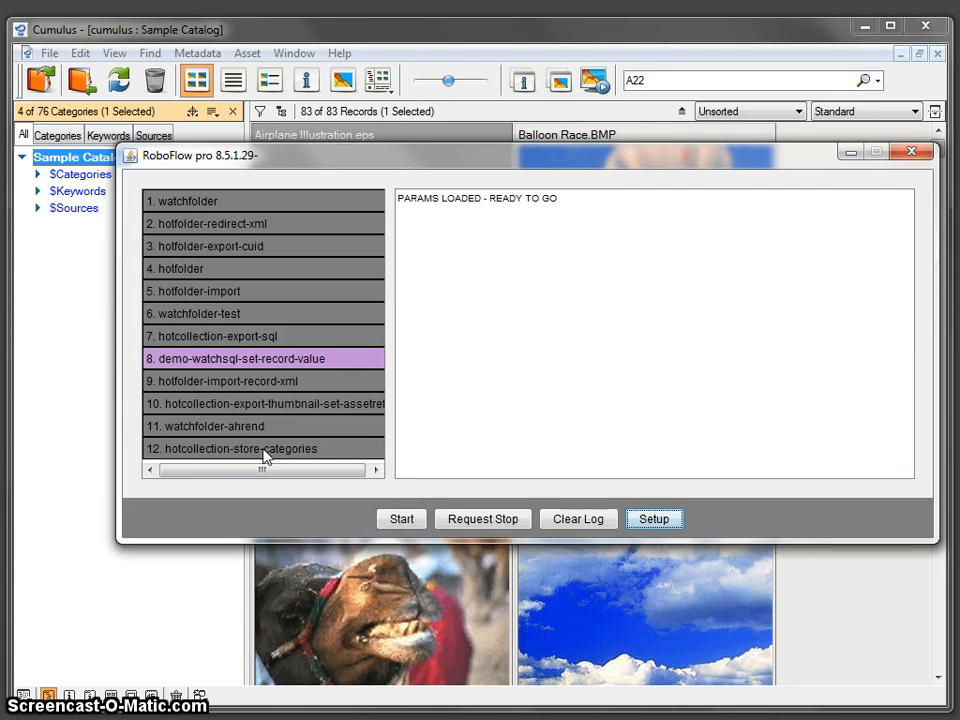
left_click(400, 518)
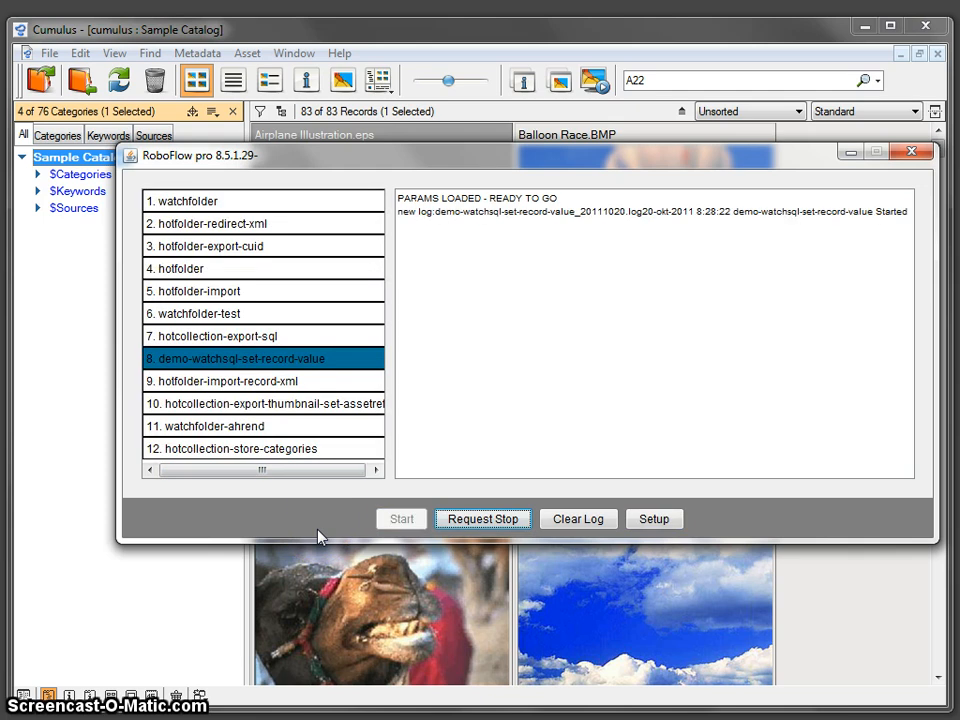
Switch to the Cumulus Sample Catalog and add a new category named test under $Keywords.
left_click(420, 43)
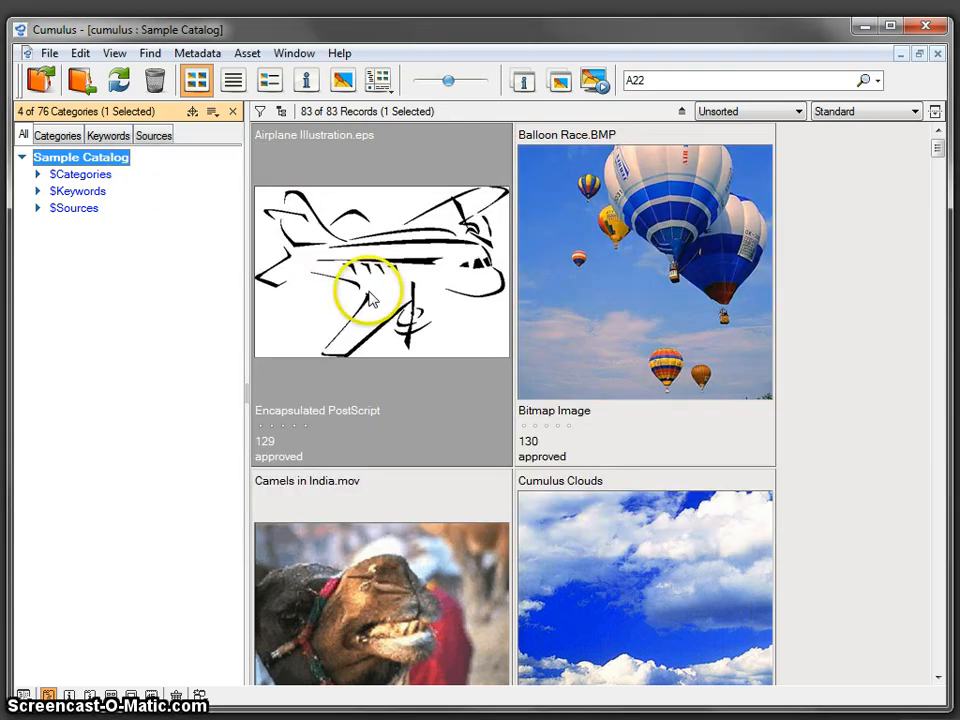
left_click(37, 174)
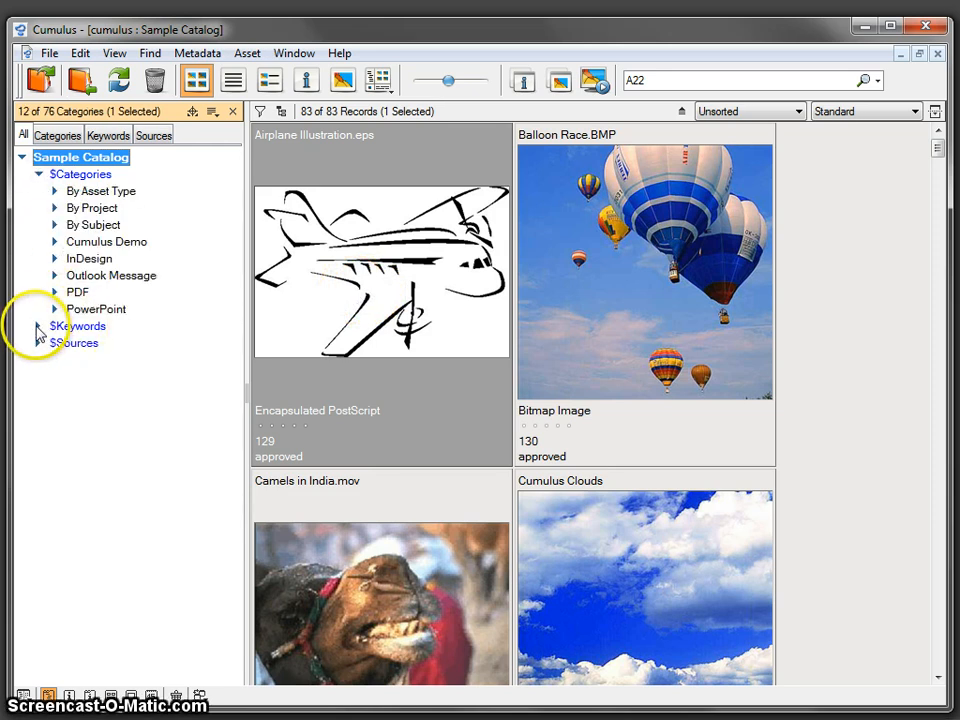
left_click(37, 326)
right_click(87, 327)
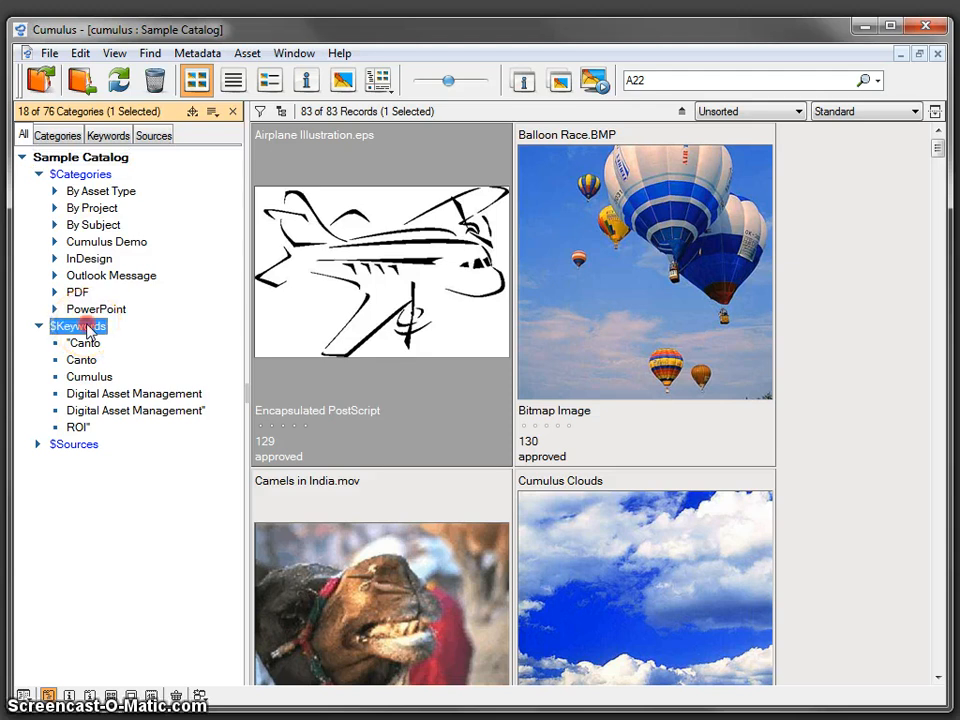
left_click(137, 365)
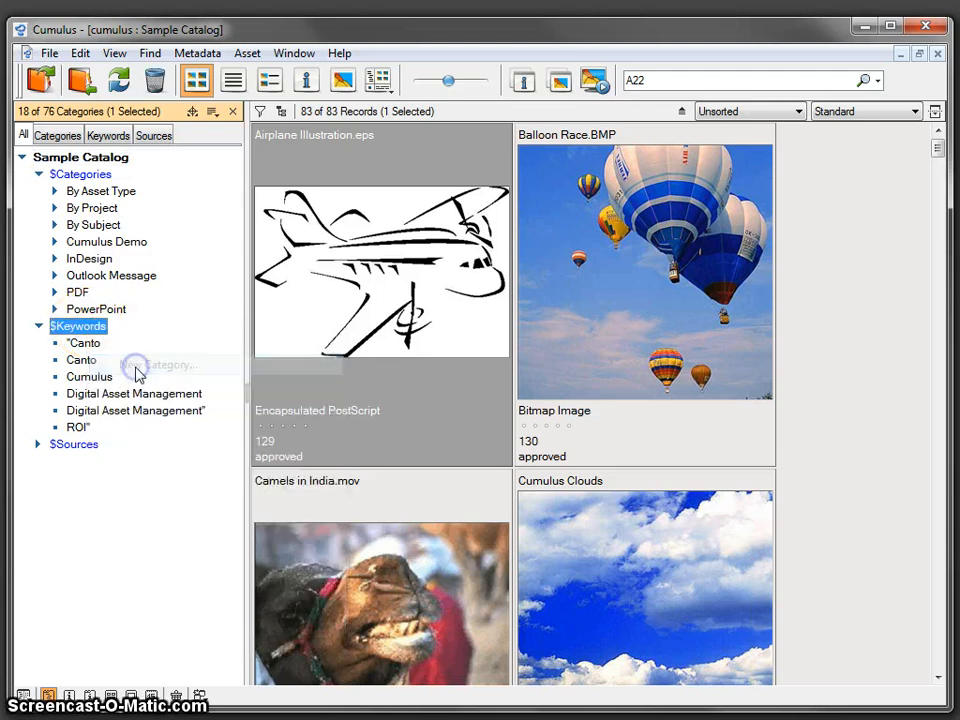
type("t")
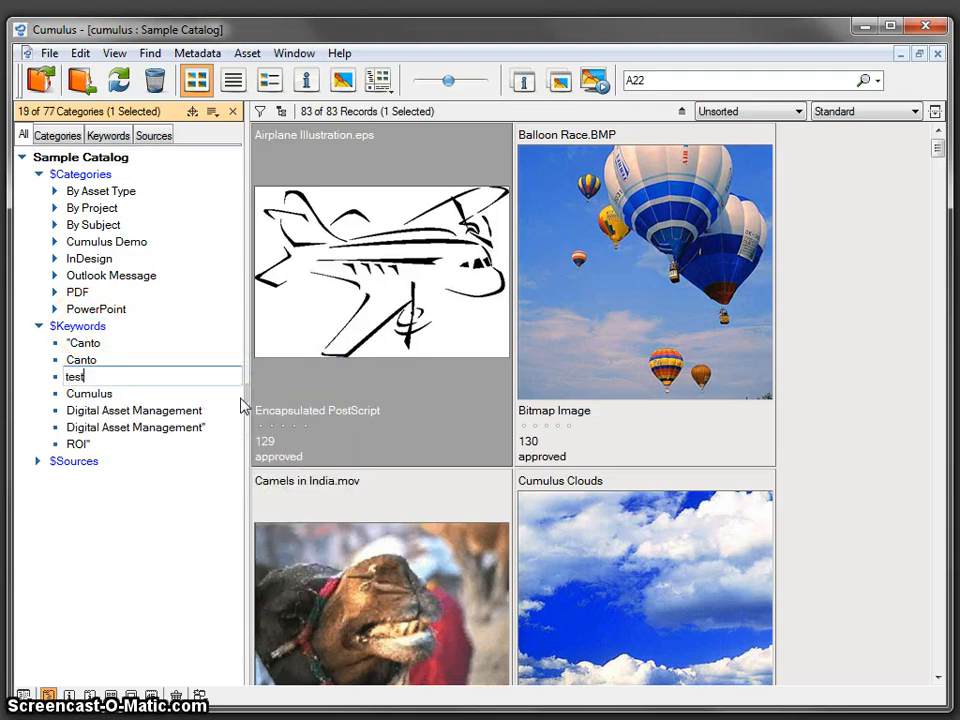
type("est")
key("Return")
Assign the Airplane Illustration.eps record to the test keyword category.
left_click(364, 258)
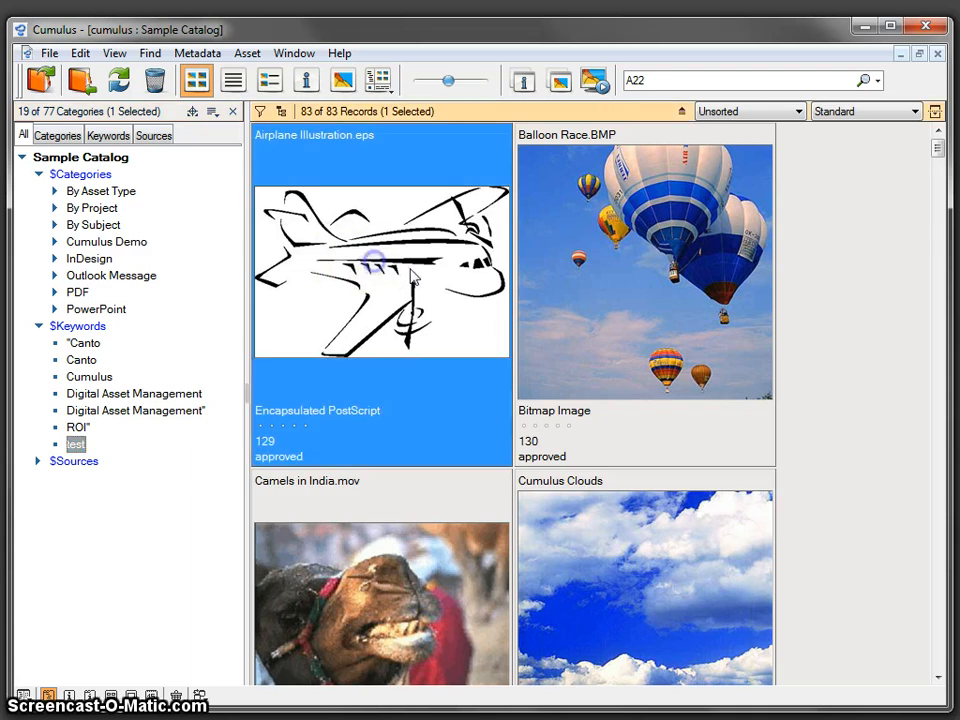
left_click(408, 264)
left_click_drag(409, 262, 341, 352)
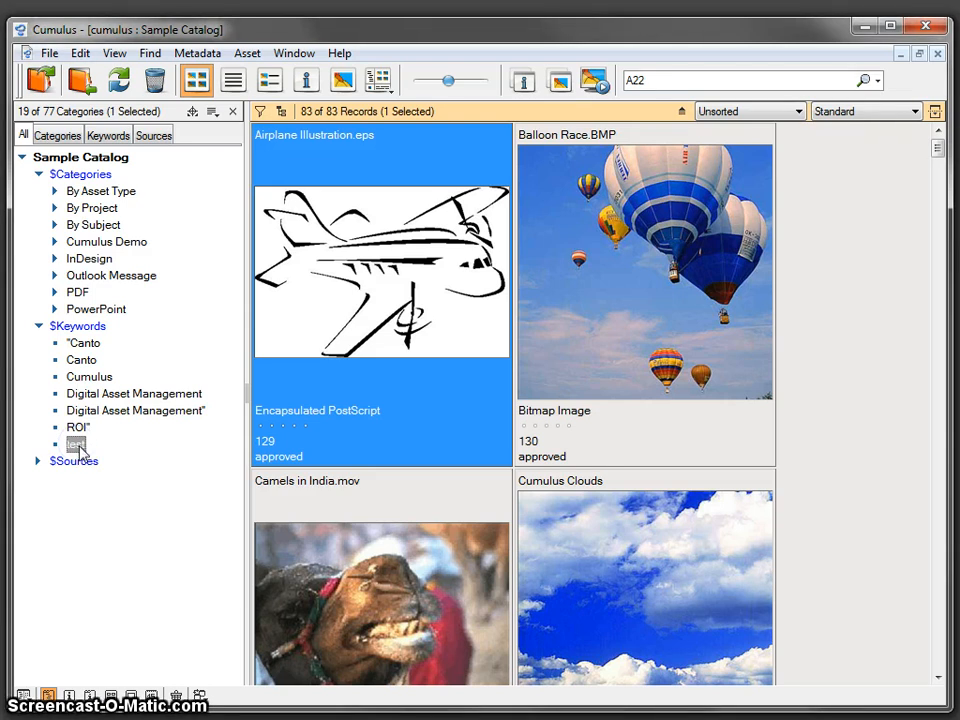
Open the information of the Airplane Illustration.eps record and check its assigned keywords.
left_click(396, 307)
double_click(400, 315)
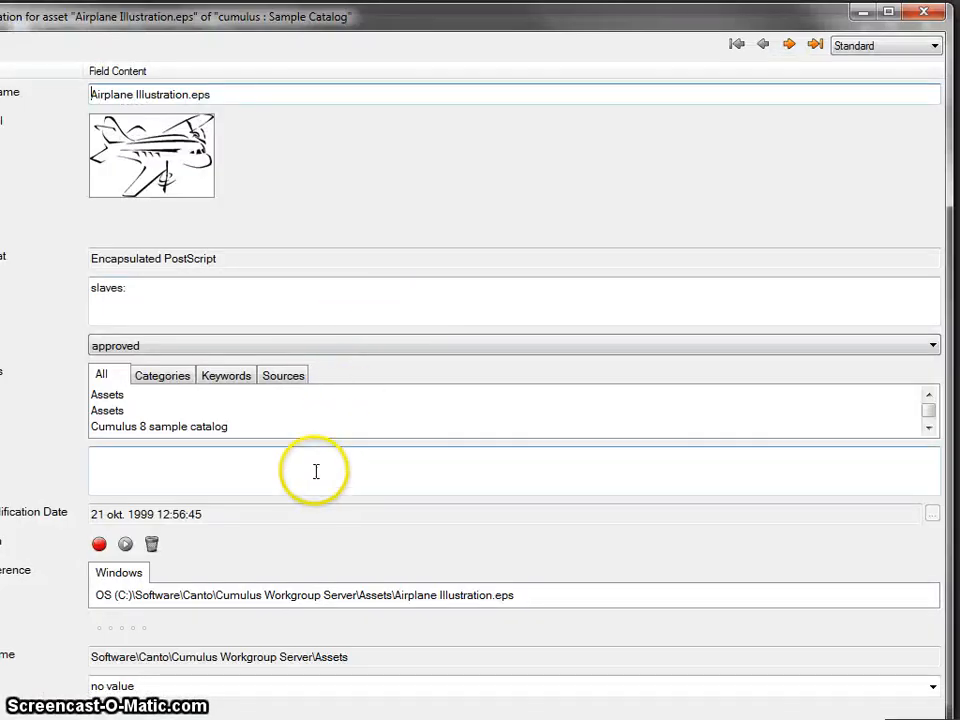
left_click(174, 382)
left_click(224, 378)
left_click(112, 396)
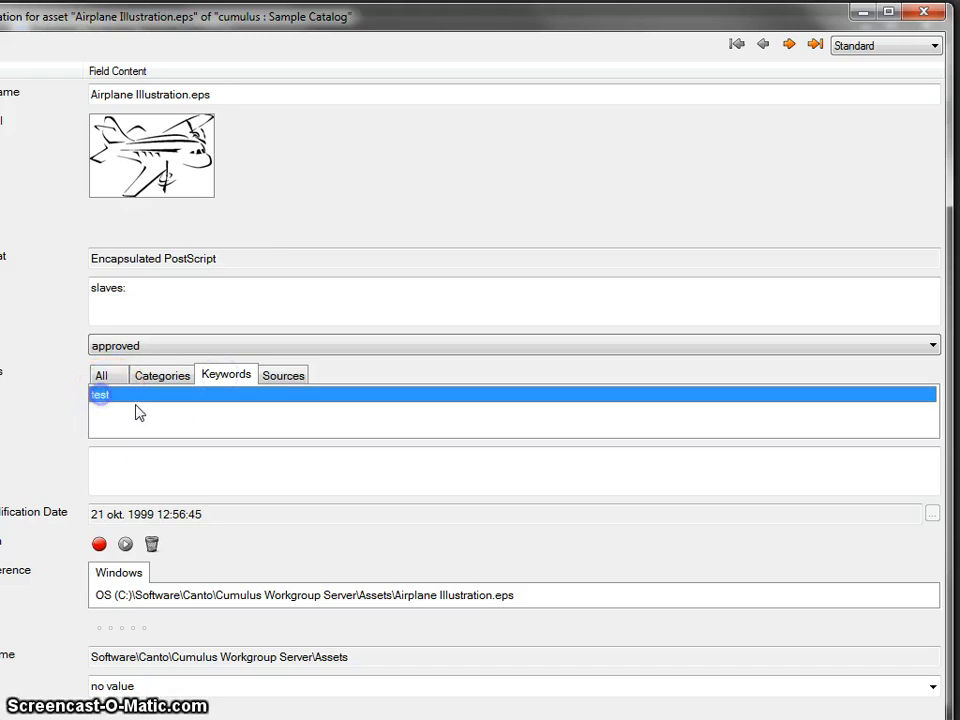
Check the assigned categories and the Notes field of the Airplane Illustration.eps record, and close its information window.
left_click(158, 381)
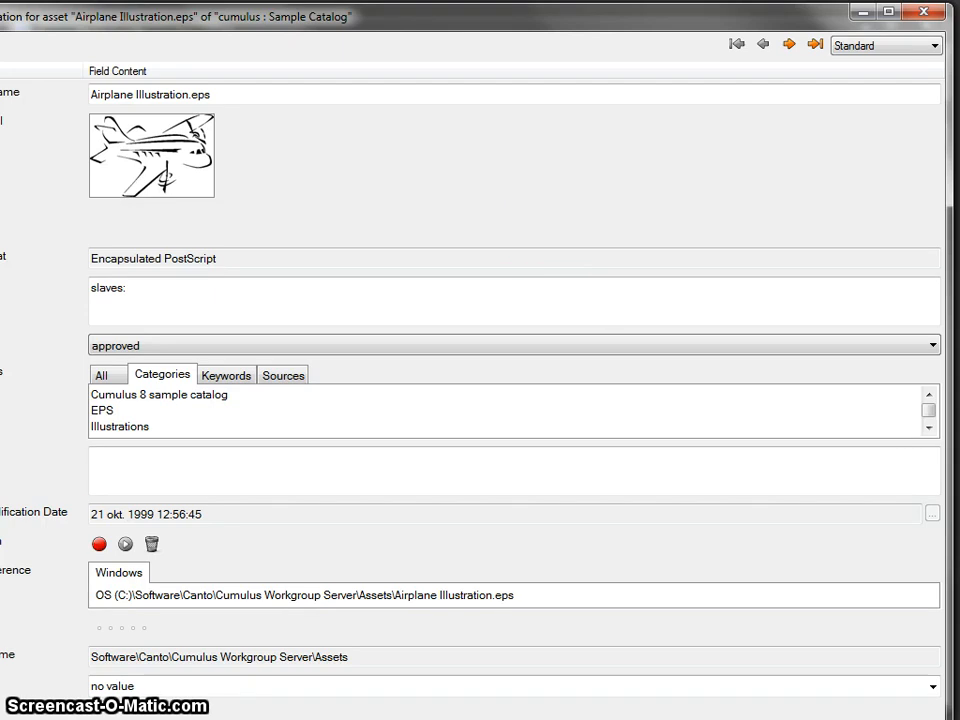
left_click_drag(952, 717, 821, 668)
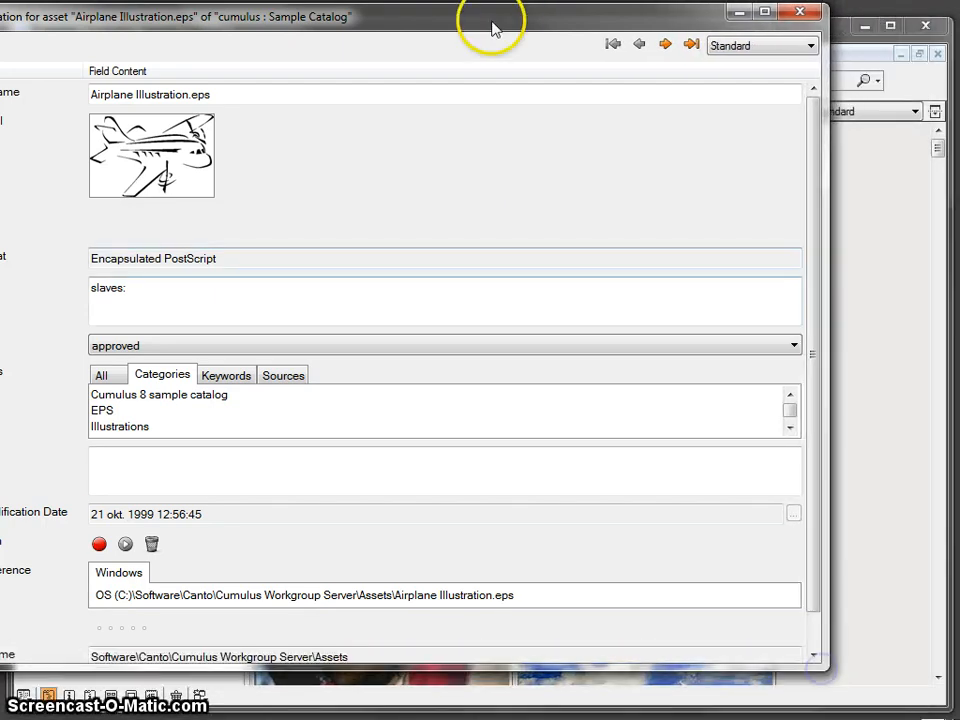
left_click_drag(491, 28, 568, 41)
left_click_drag(242, 317, 45, 307)
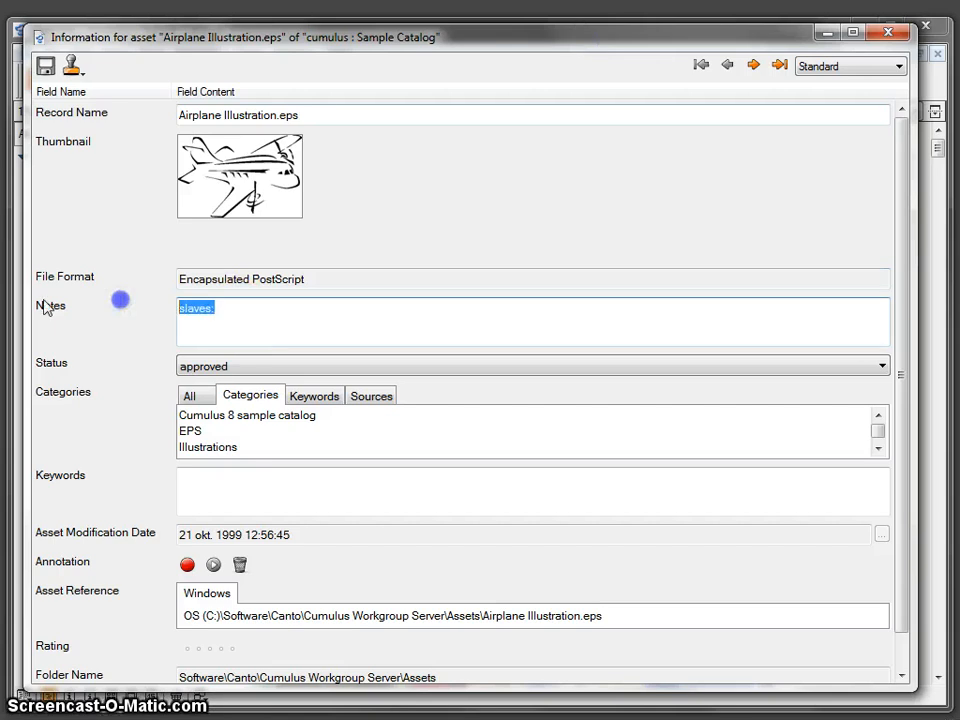
left_click(899, 38)
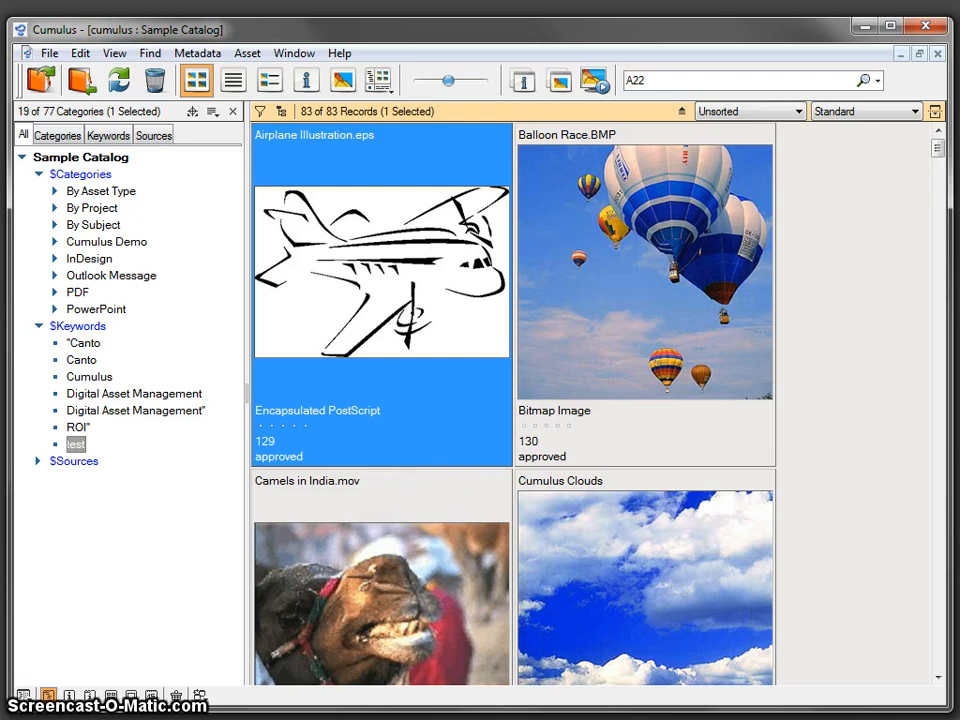
Switch to Windows Explorer and open the Canto\Cumulus Java SDK\RoboFlowTestNew\workflows\trigger-categories folder.
left_click(64, 719)
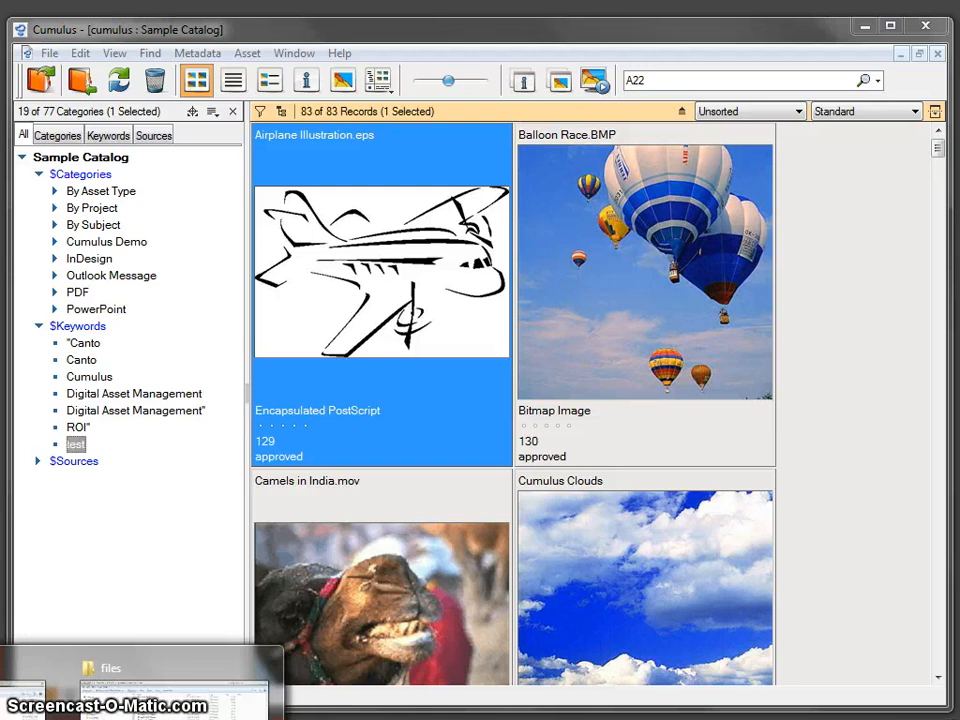
left_click(99, 669)
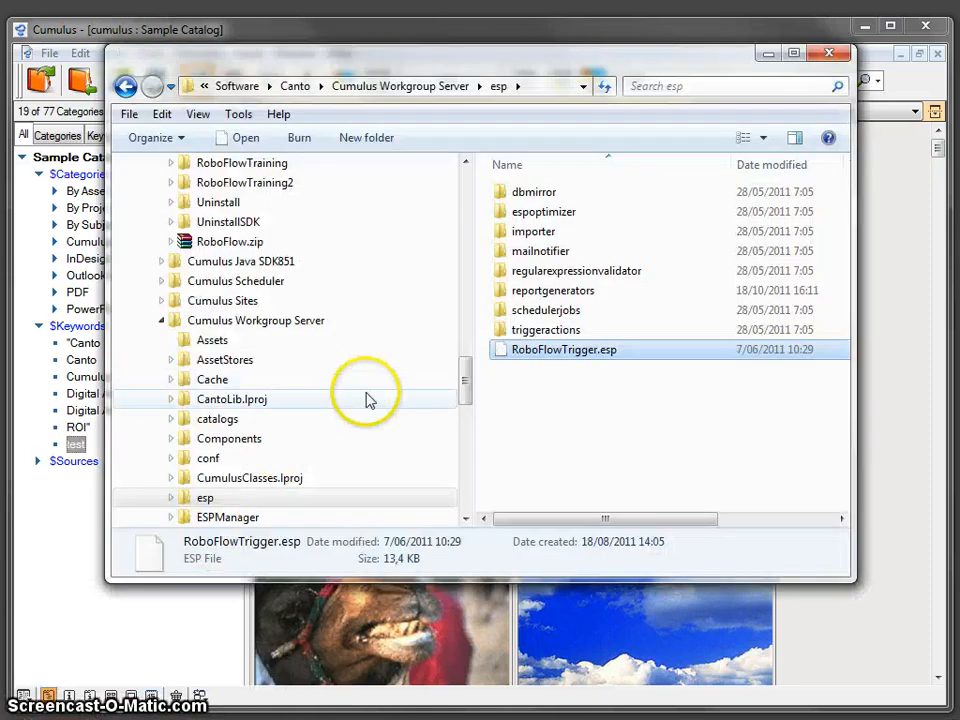
left_click(297, 88)
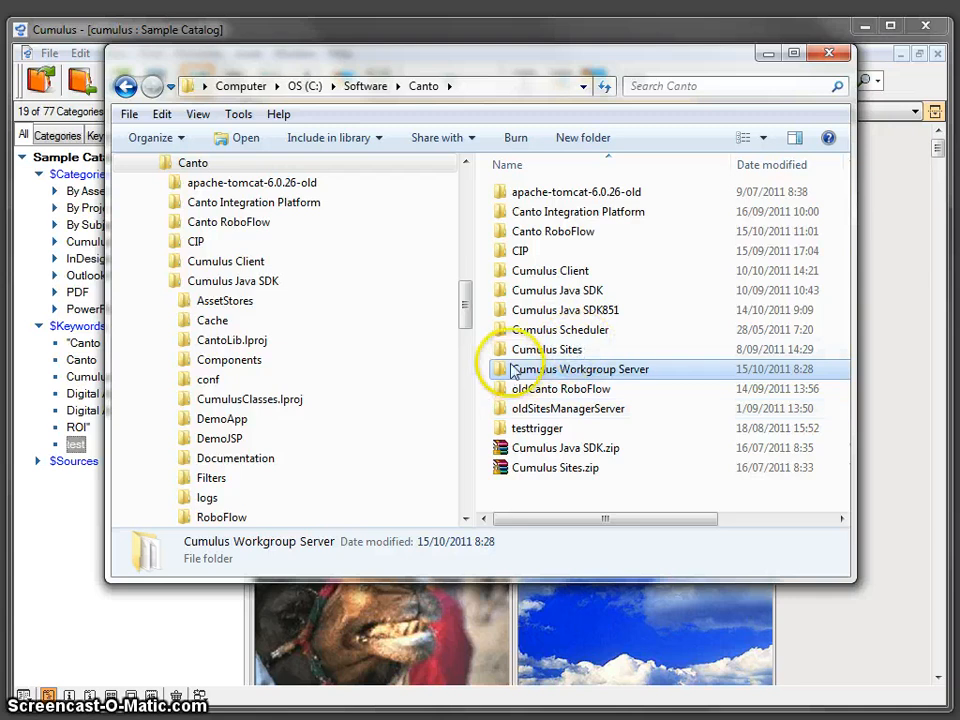
double_click(512, 292)
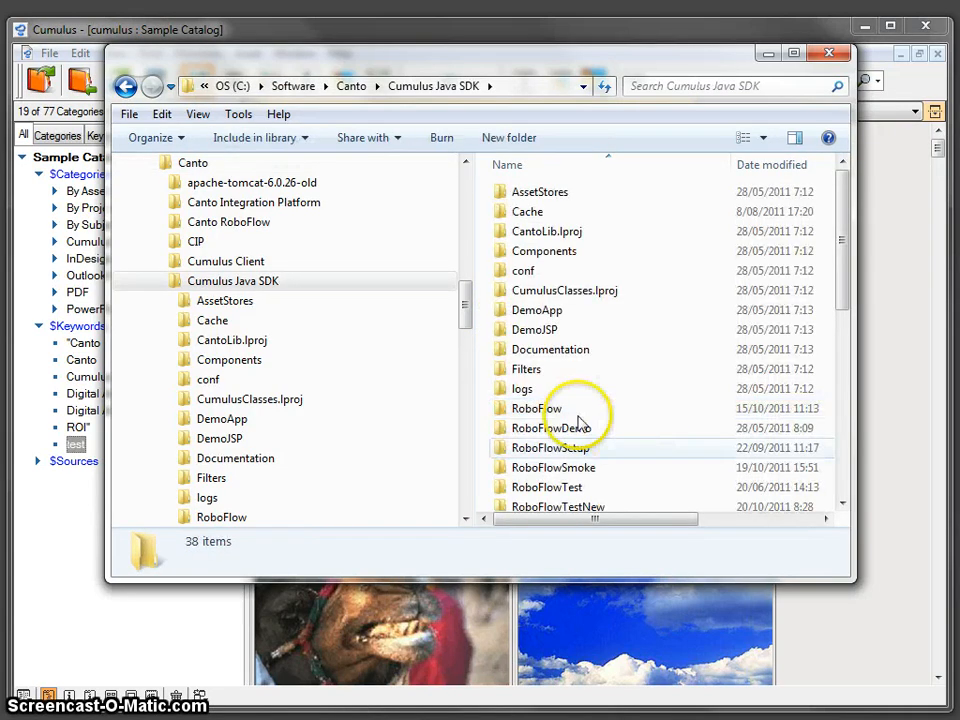
left_click(506, 506)
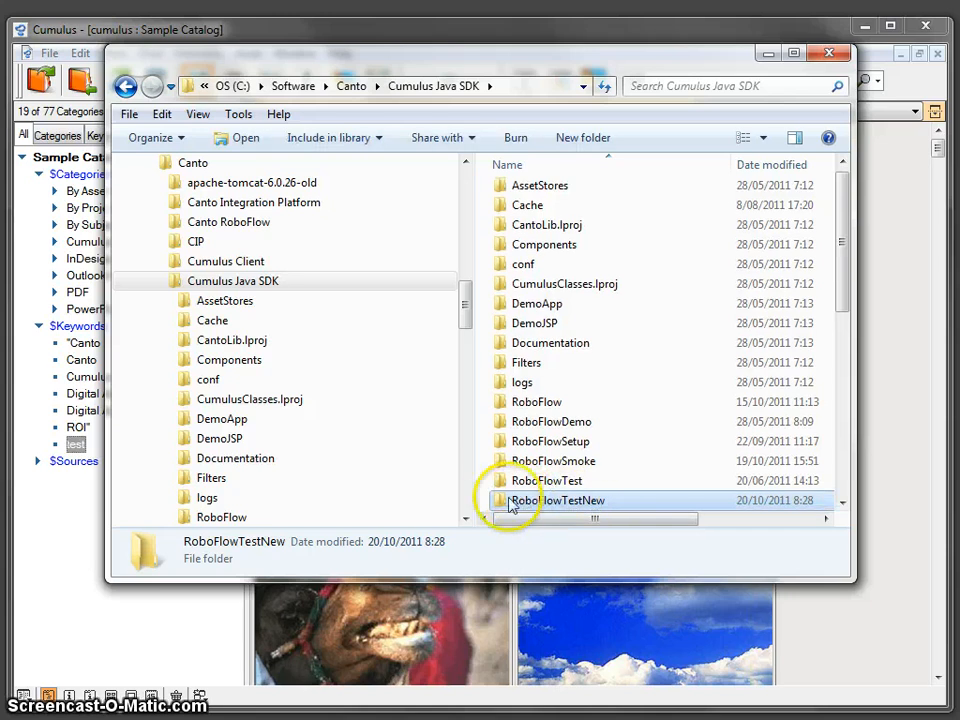
double_click(505, 506)
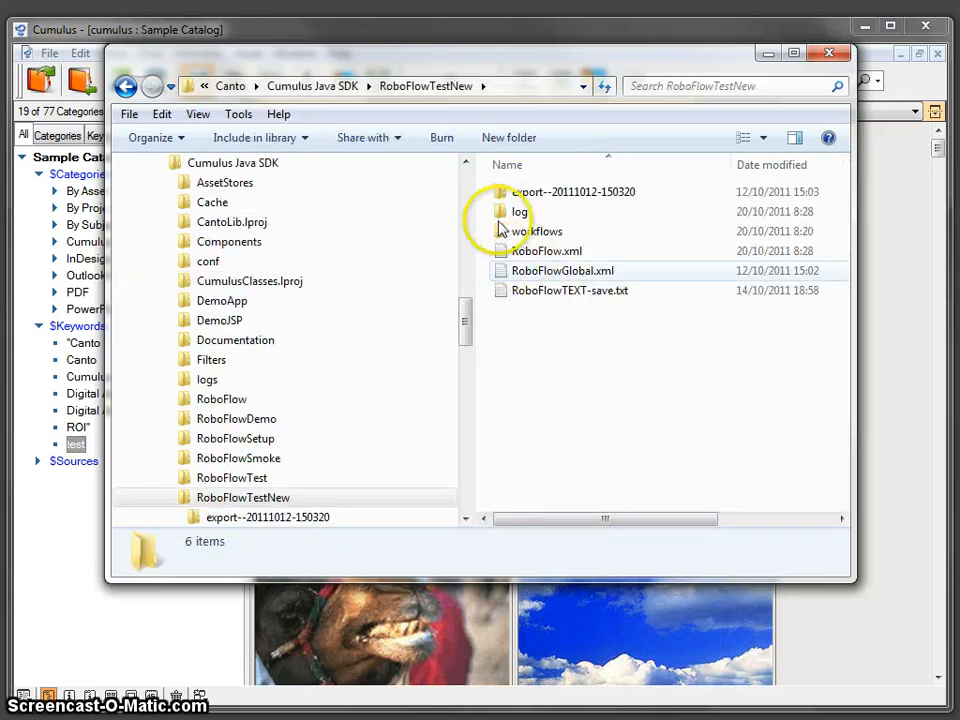
double_click(500, 235)
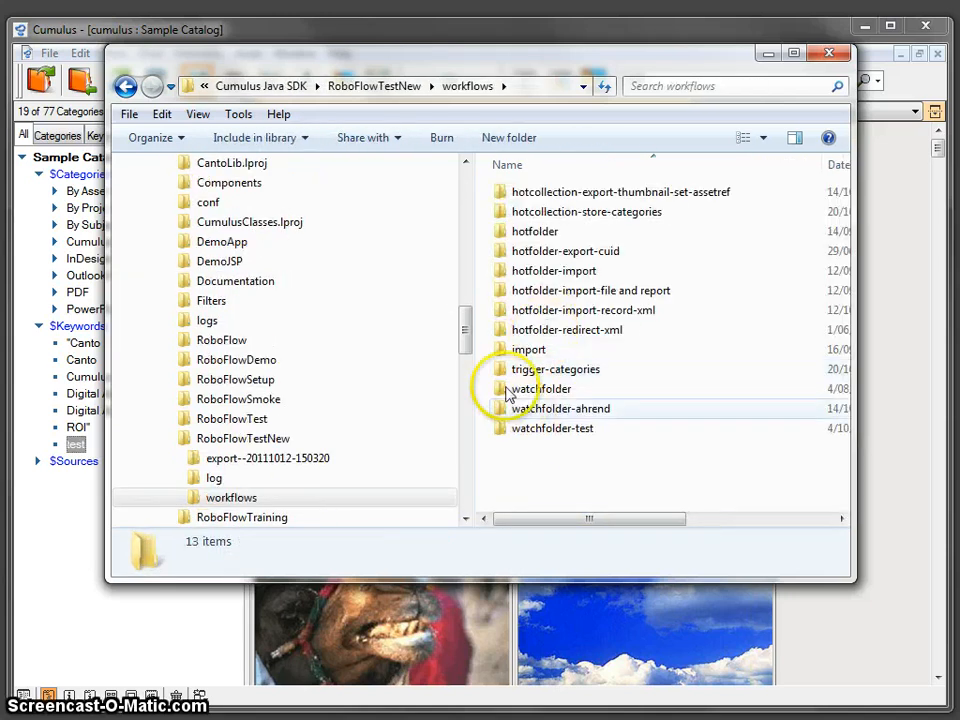
double_click(505, 372)
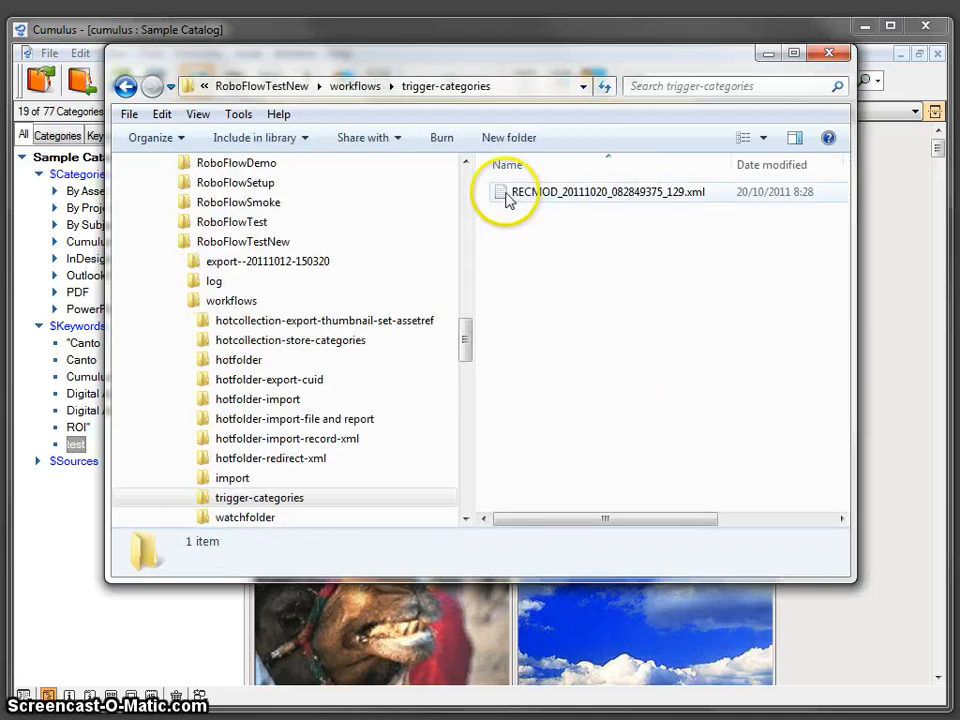
Open RECMOD_20111020_082849375_129.xml, examine its catalog, record, field and event entries, and close the editor.
left_click(508, 195)
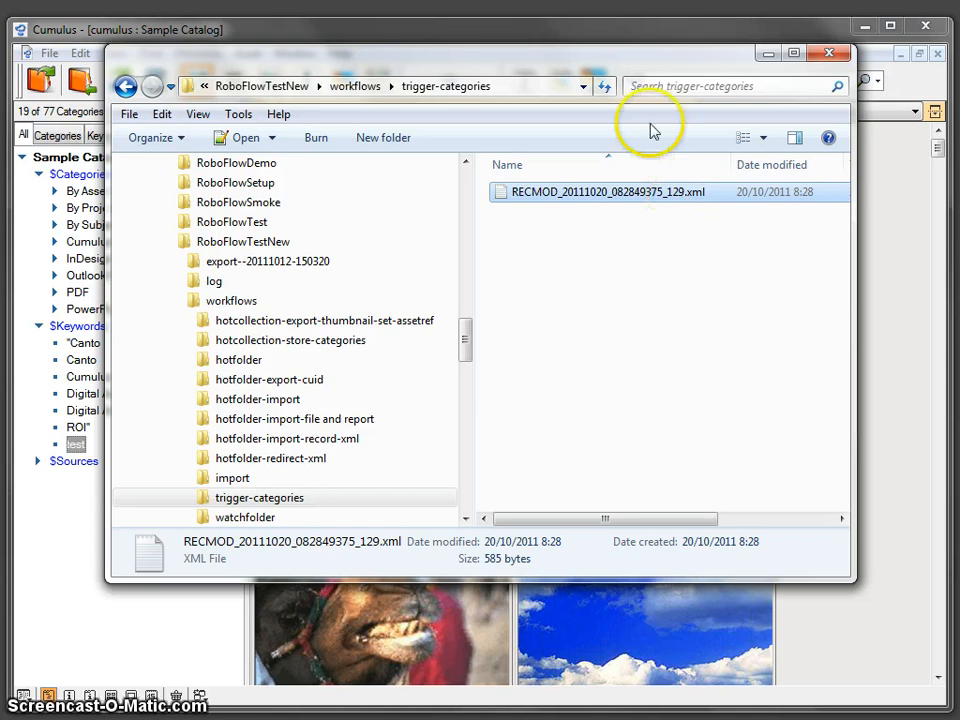
left_click_drag(618, 56, 618, 76)
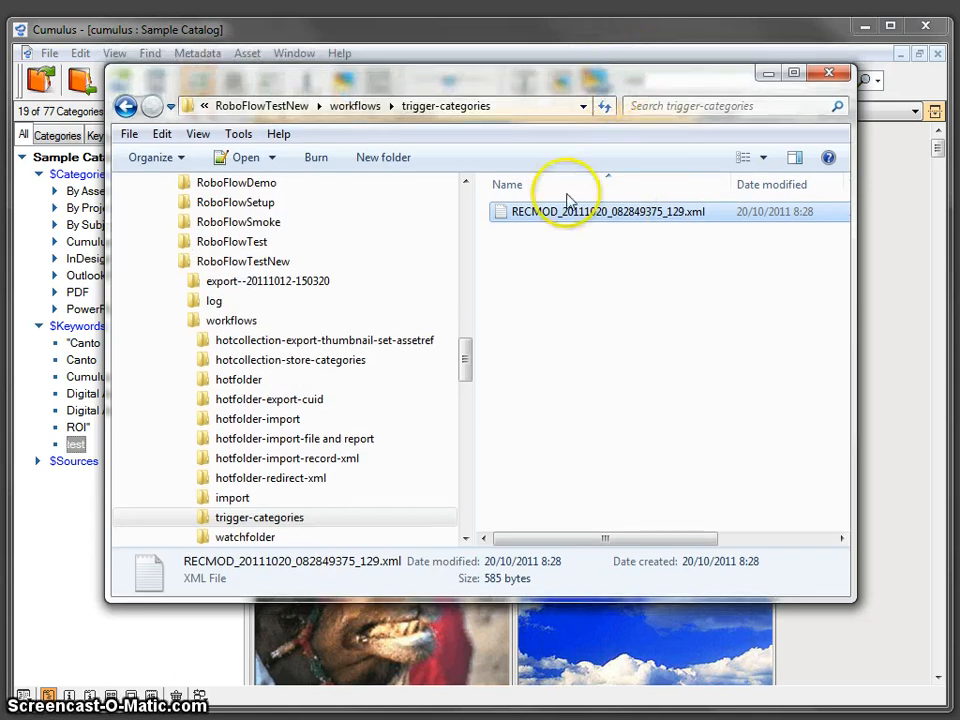
double_click(502, 218)
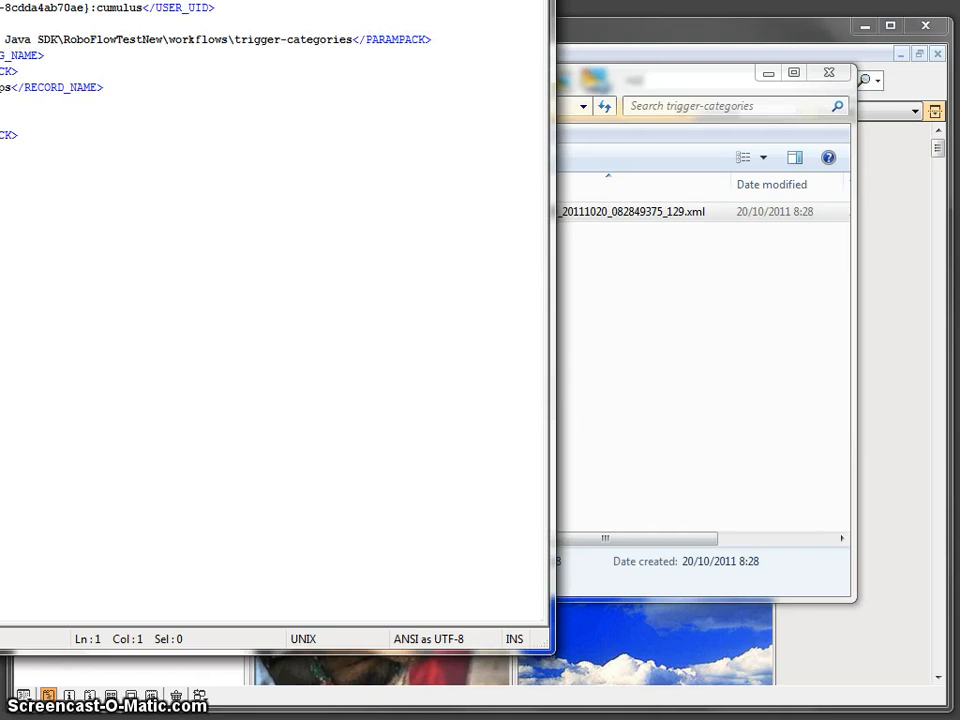
left_click_drag(553, 660, 369, 381)
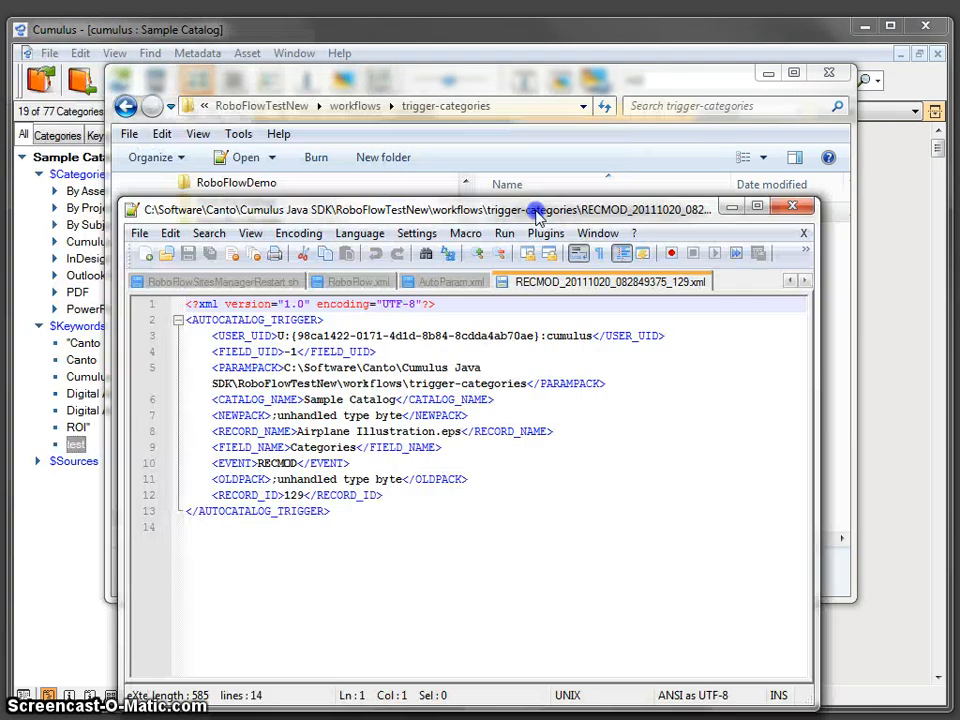
left_click_drag(536, 208, 546, 118)
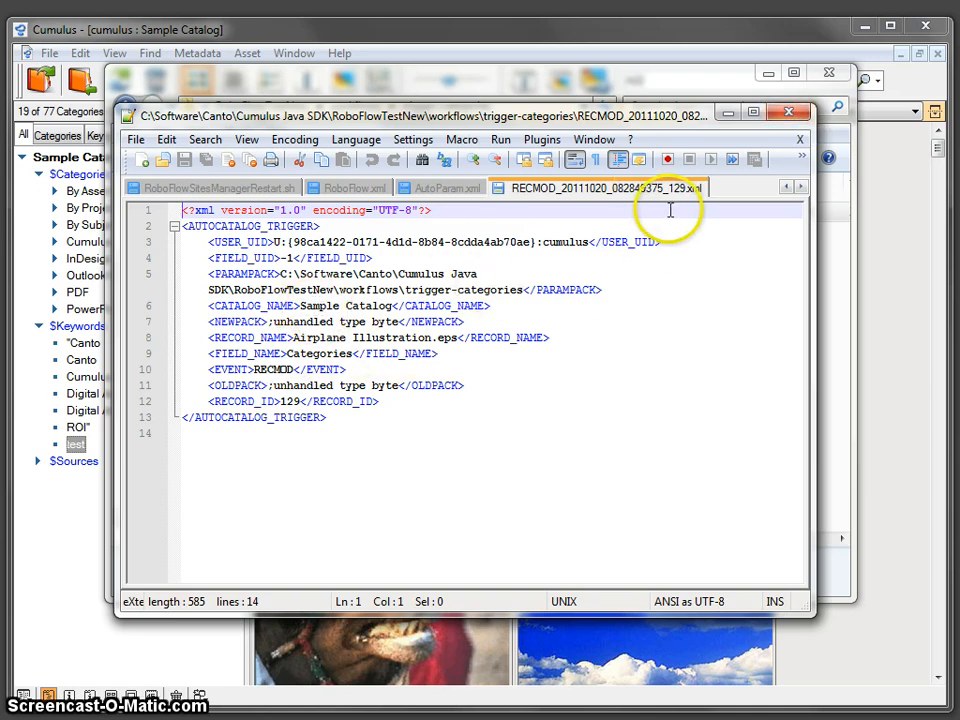
left_click(792, 114)
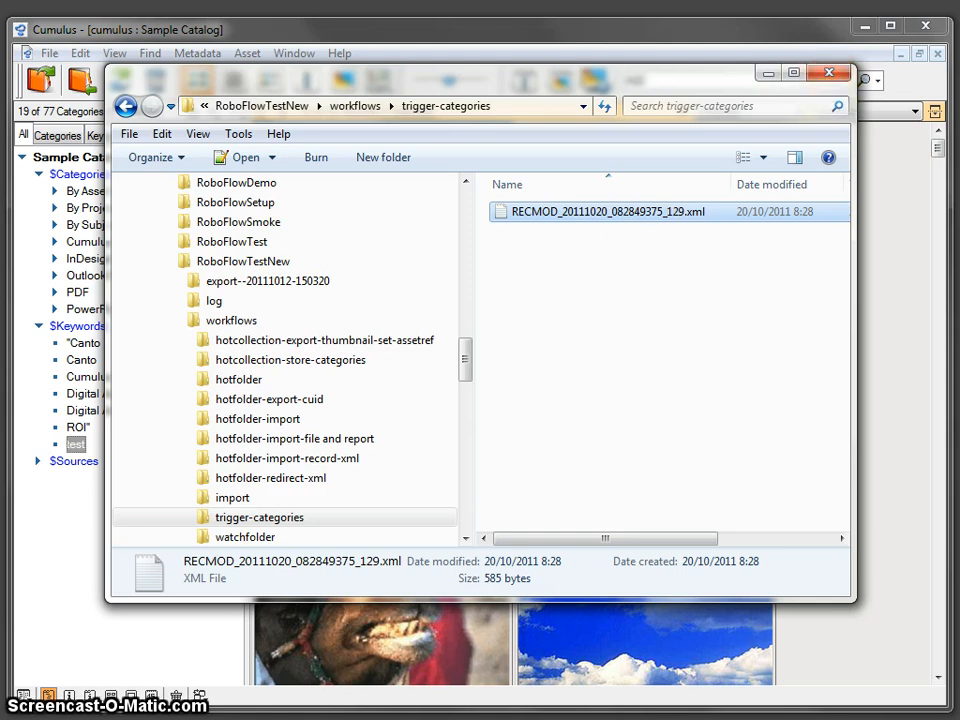
Switch to RoboFlow pro and start the hotcollection-store-categories workflow.
key("alt+Tab")
left_click_drag(352, 158, 315, 148)
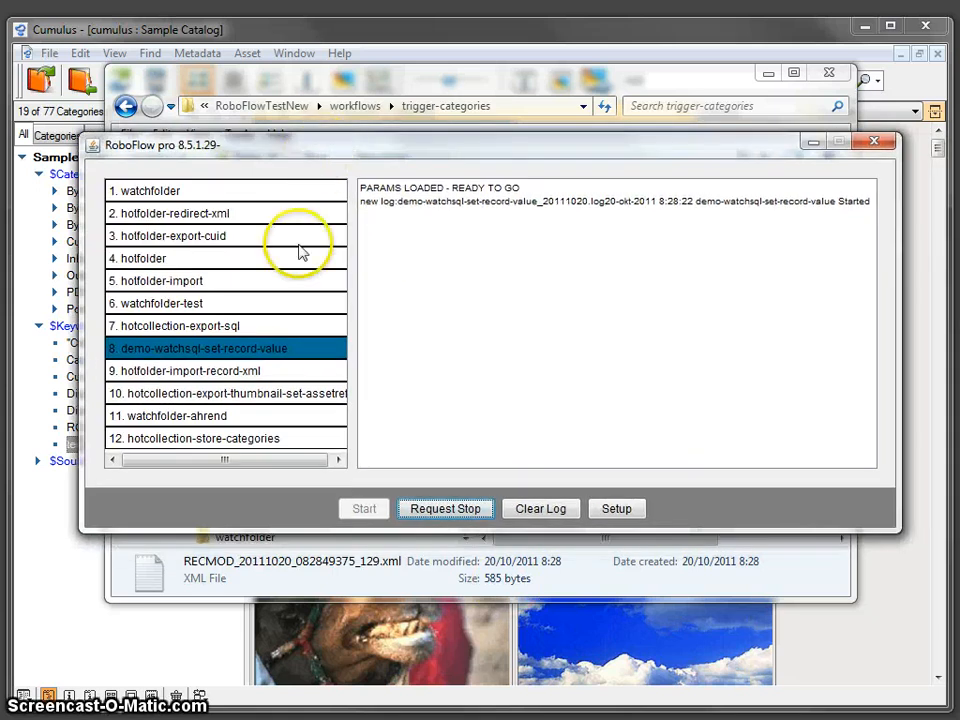
double_click(232, 438)
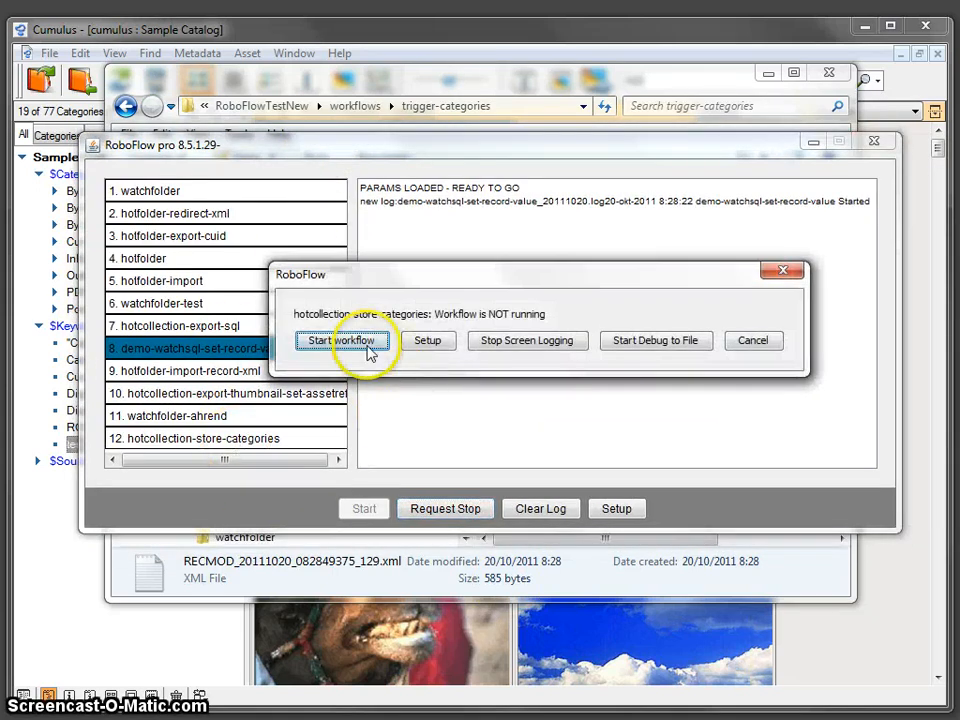
left_click(341, 341)
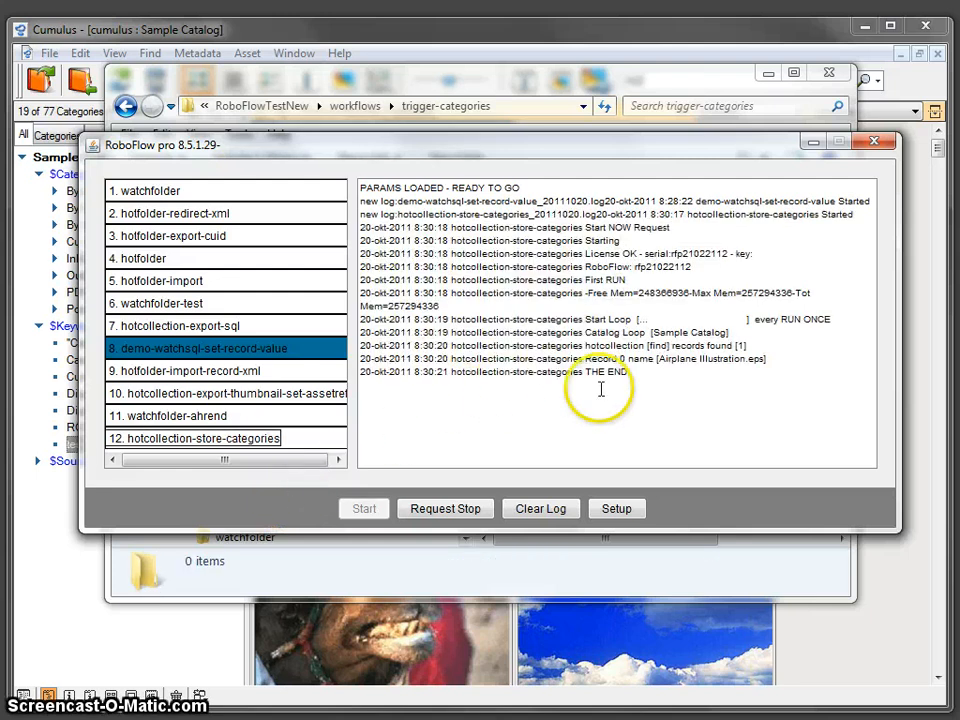
Check the processed record in the workflow log and the contents of the trigger-categories folder.
left_click_drag(584, 358, 777, 363)
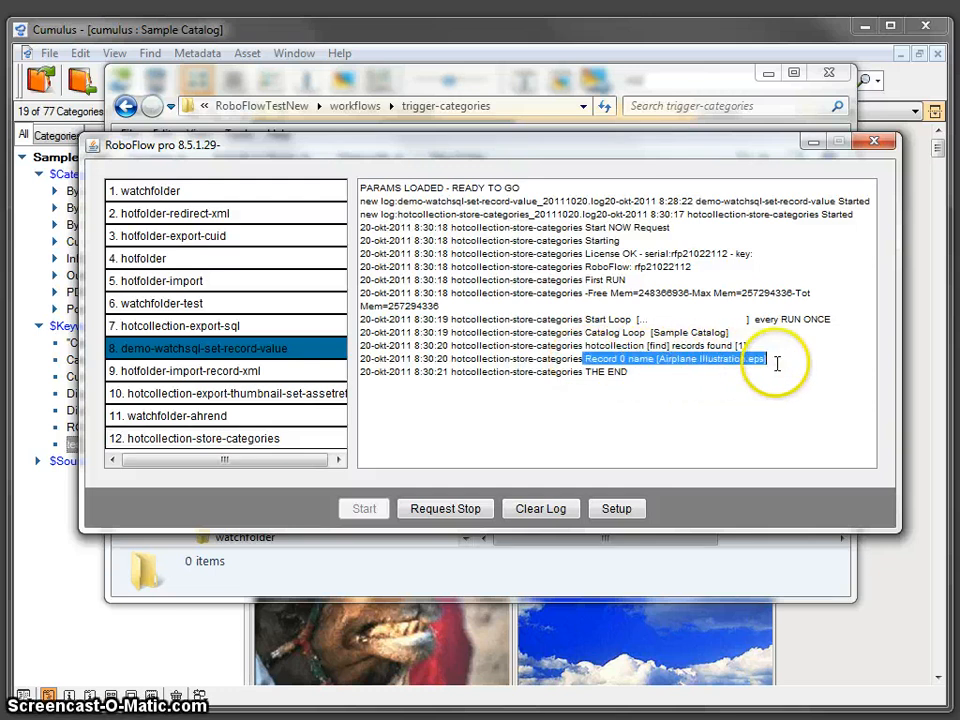
left_click(731, 402)
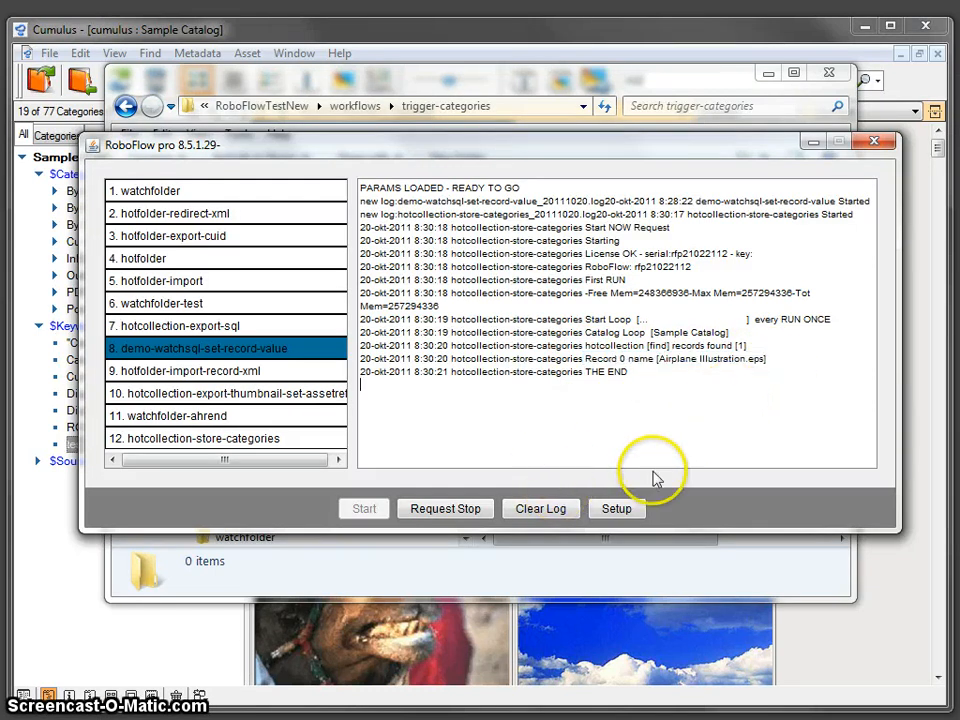
left_click(439, 79)
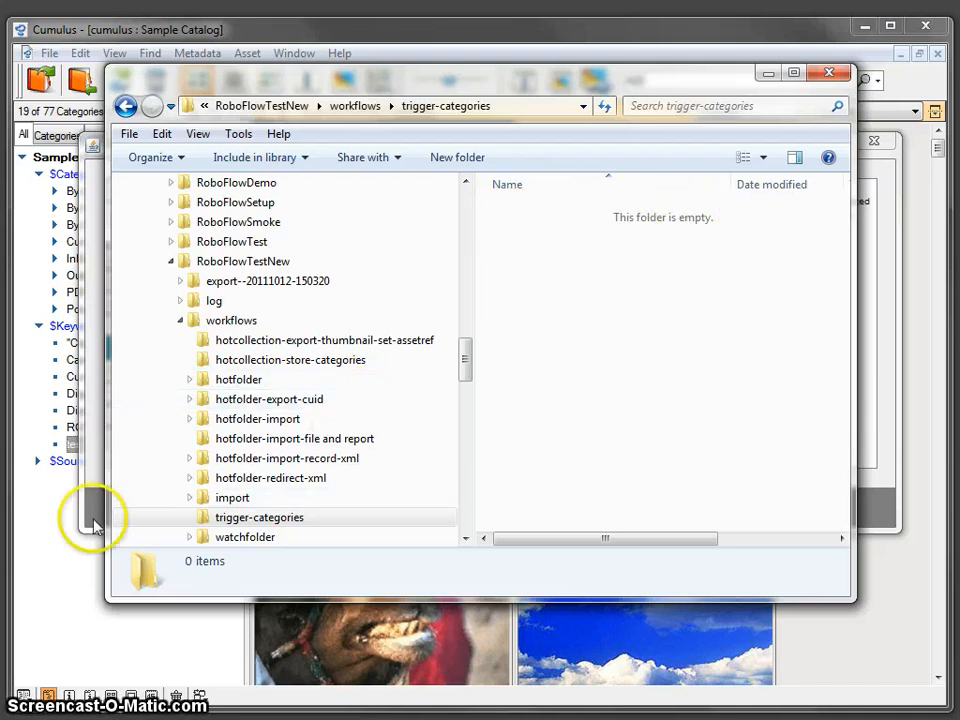
Return to the Cumulus Sample Catalog, open the information of Airplane Illustration.eps and examine its Notes field.
left_click(189, 30)
left_click(375, 270)
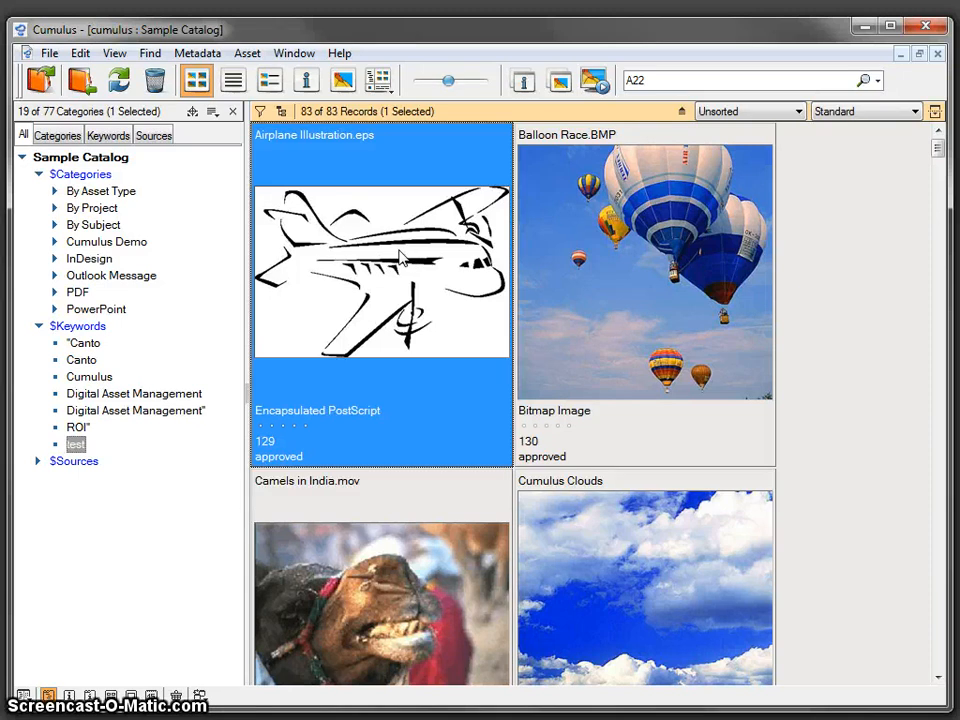
left_click(546, 264)
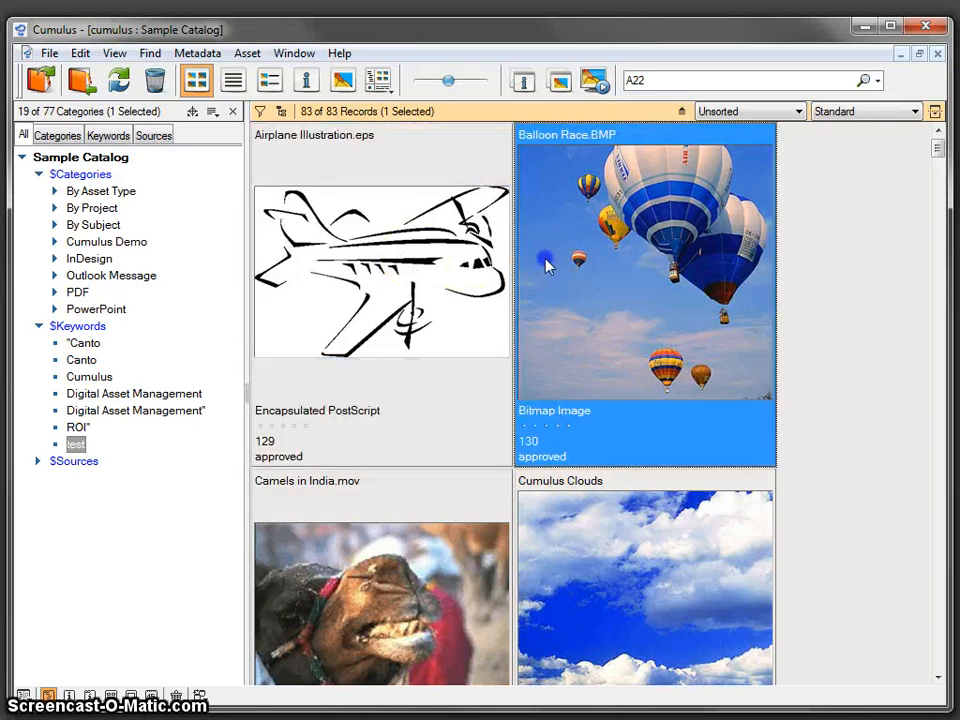
right_click(423, 249)
left_click(480, 255)
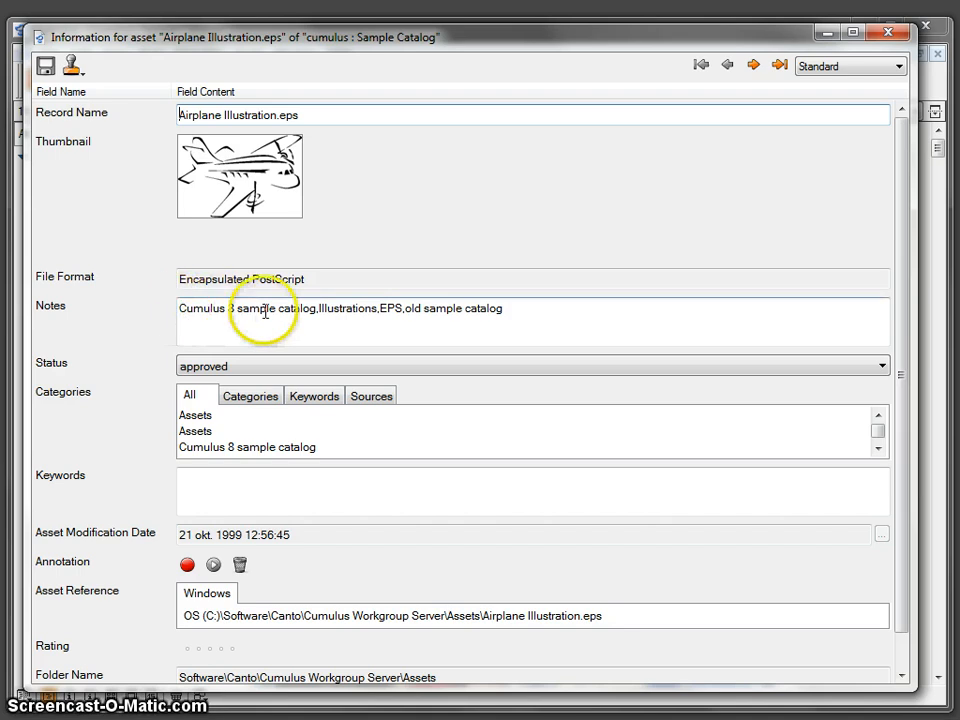
left_click(317, 310)
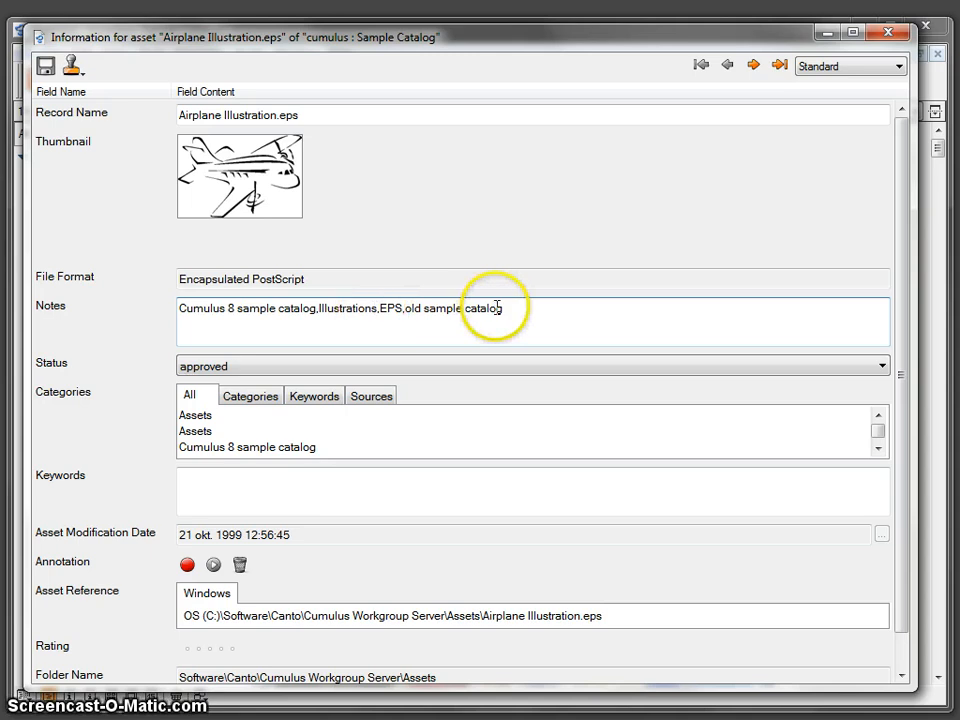
Compare the record's assigned keywords and categories with its Notes, and close the information window.
left_click(327, 404)
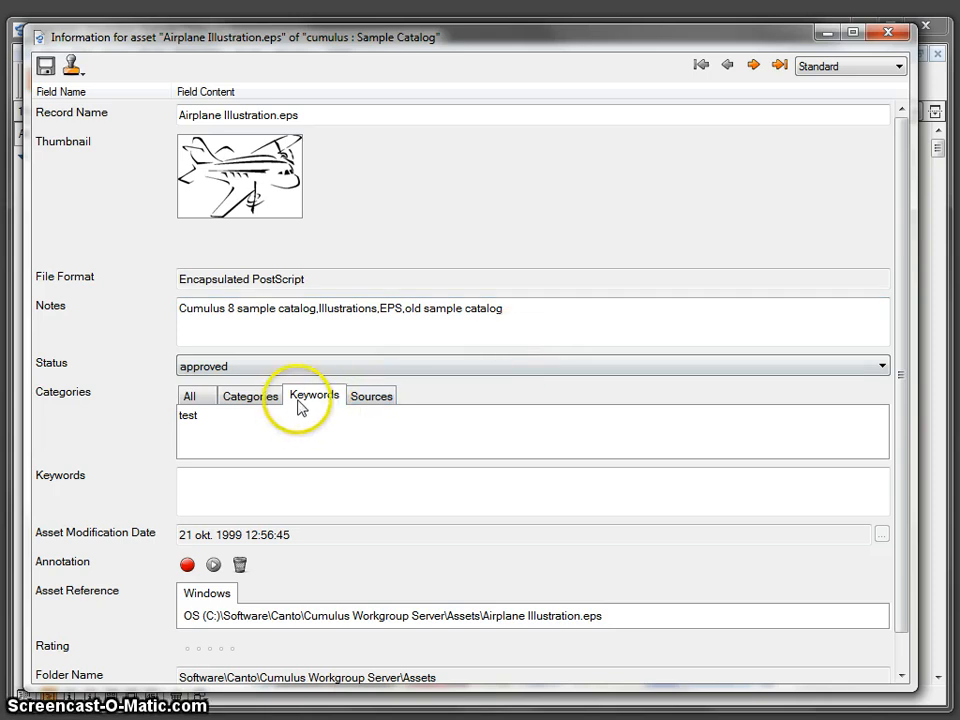
left_click(245, 401)
left_click(329, 399)
left_click(268, 403)
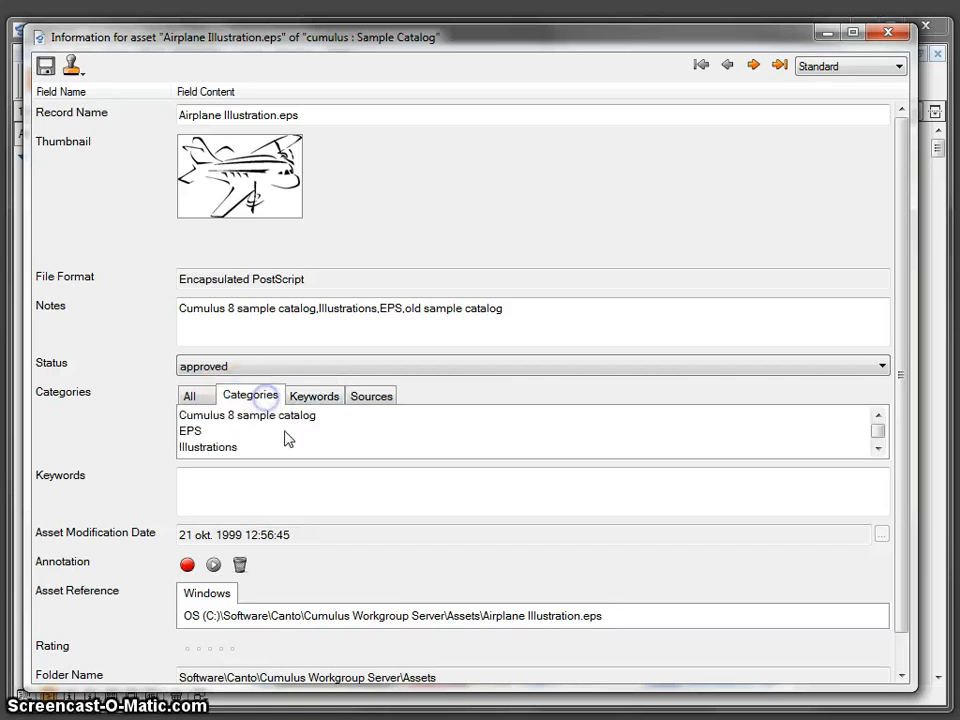
left_click(302, 400)
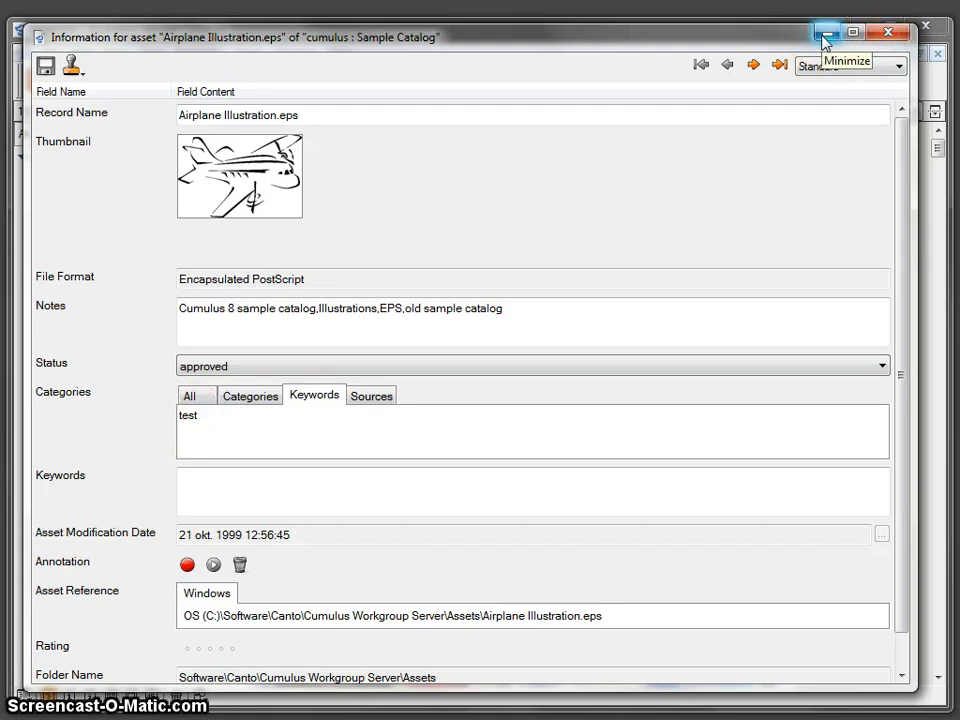
left_click(888, 32)
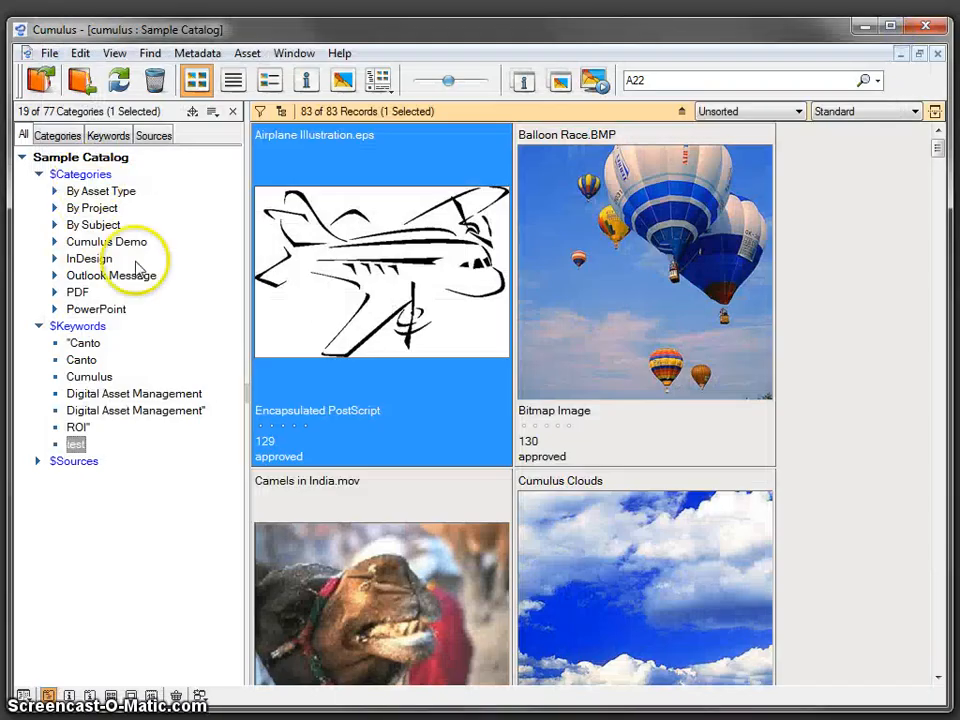
Add a new category named test2 under $Categories.
left_click(90, 176)
right_click(90, 176)
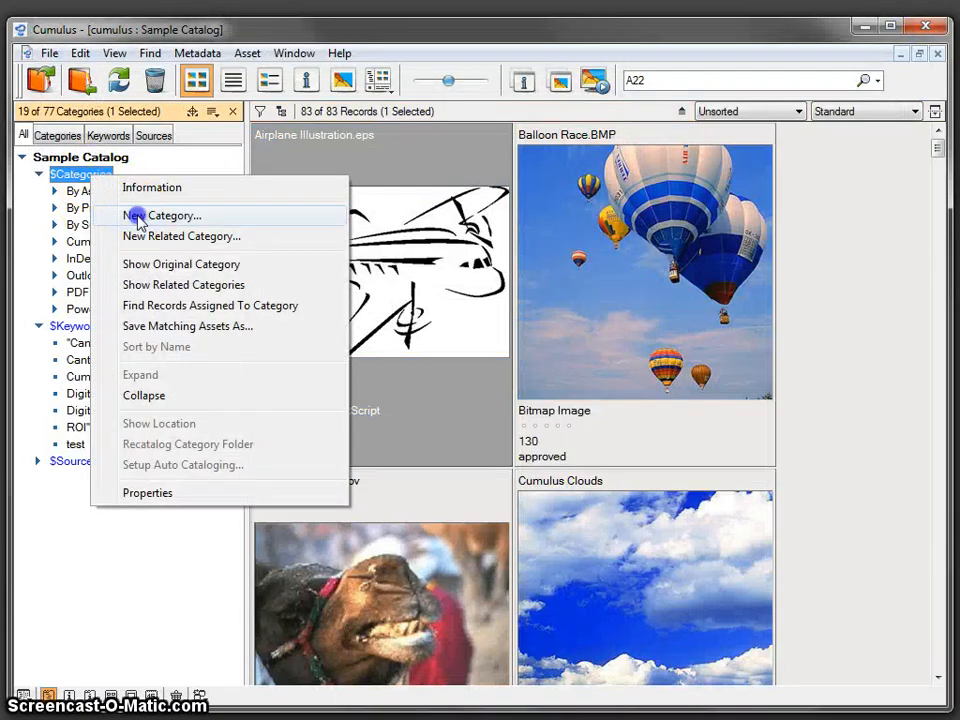
left_click(133, 214)
type("tes")
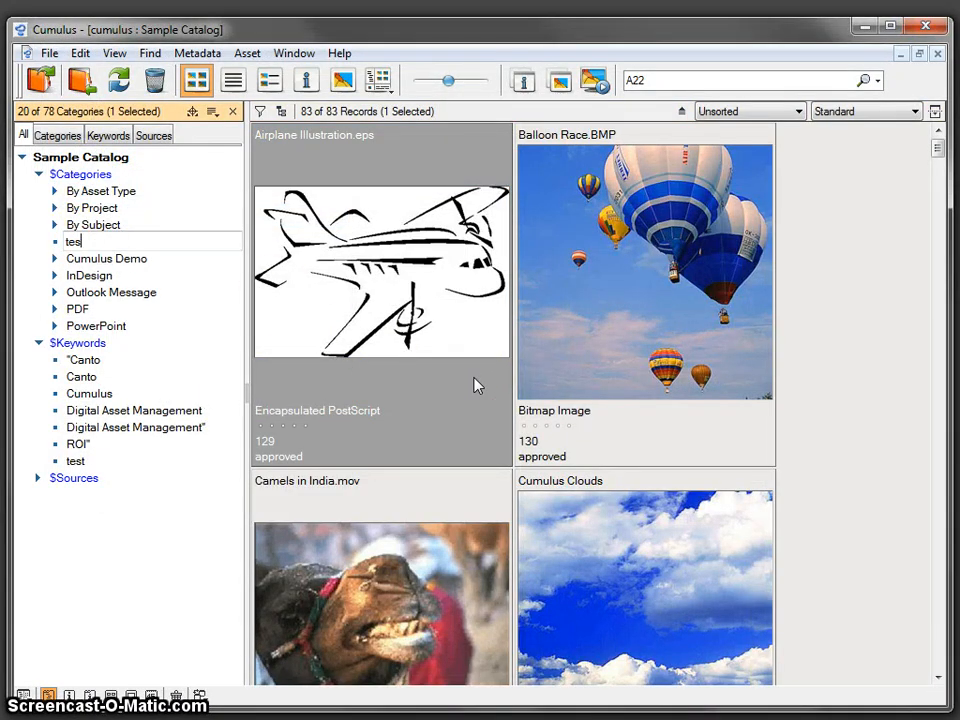
type("t2")
key("Return")
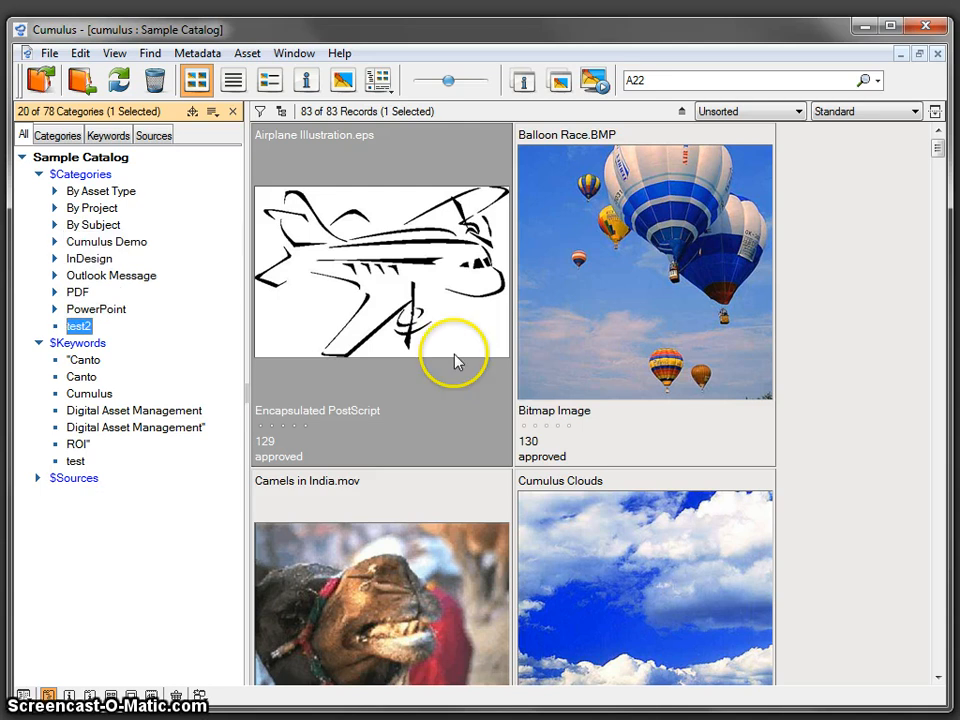
Assign Airplane Illustration.eps to the test2 category, and start the hotcollection-store-categories workflow in RoboFlow.
left_click(415, 278)
left_click_drag(415, 278, 80, 335)
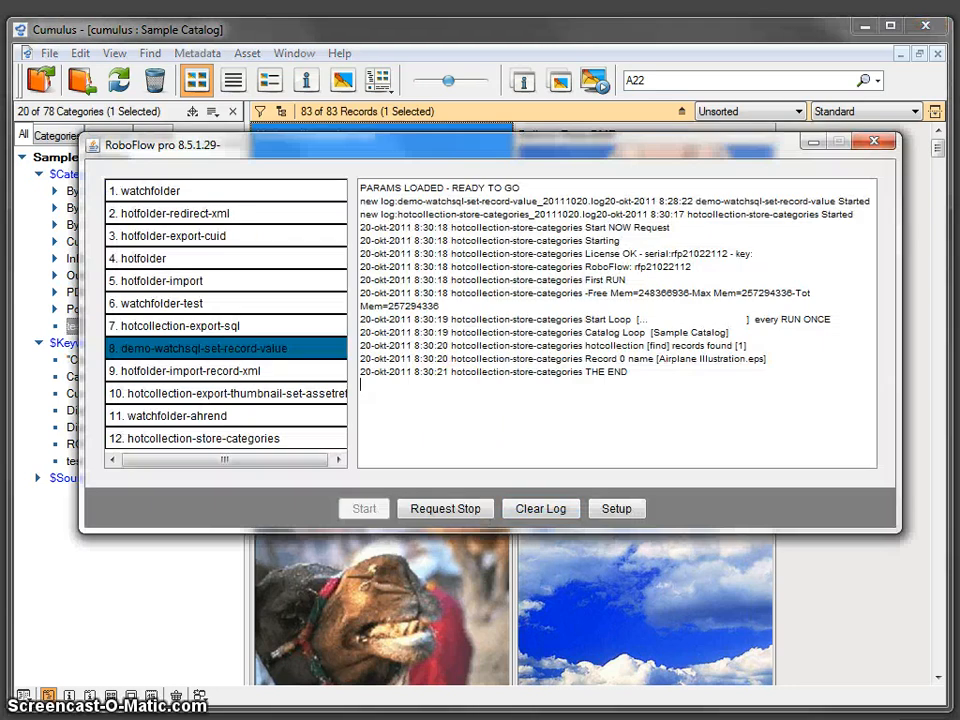
double_click(176, 440)
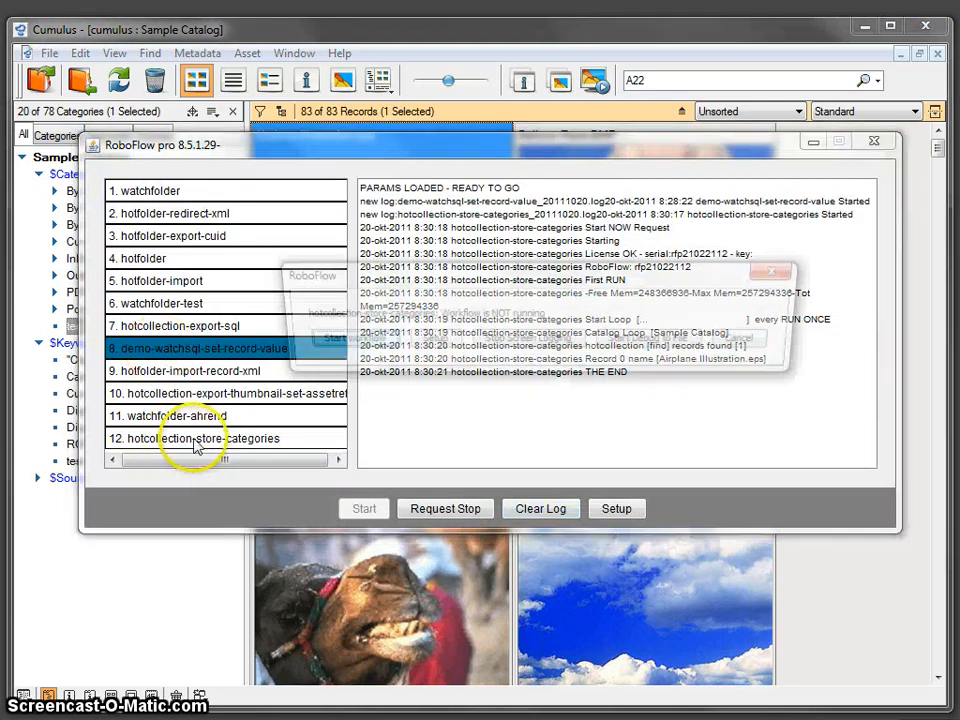
left_click(354, 342)
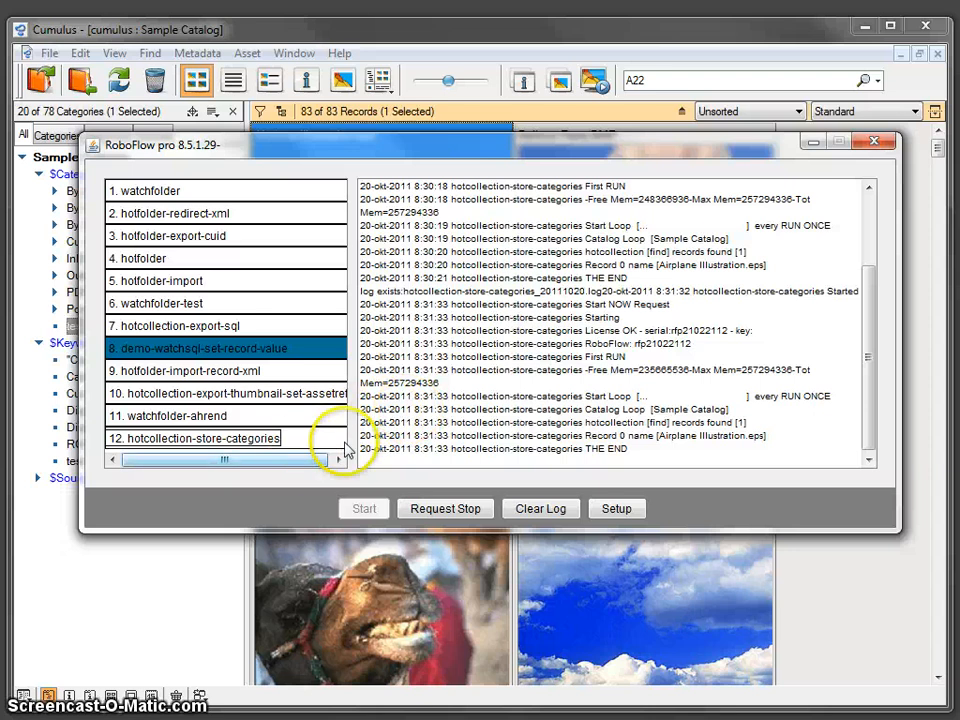
Return to Cumulus, check the Notes of Airplane Illustration.eps for test2, close its information and select Balloon Race.BMP.
left_click(424, 634)
right_click(382, 350)
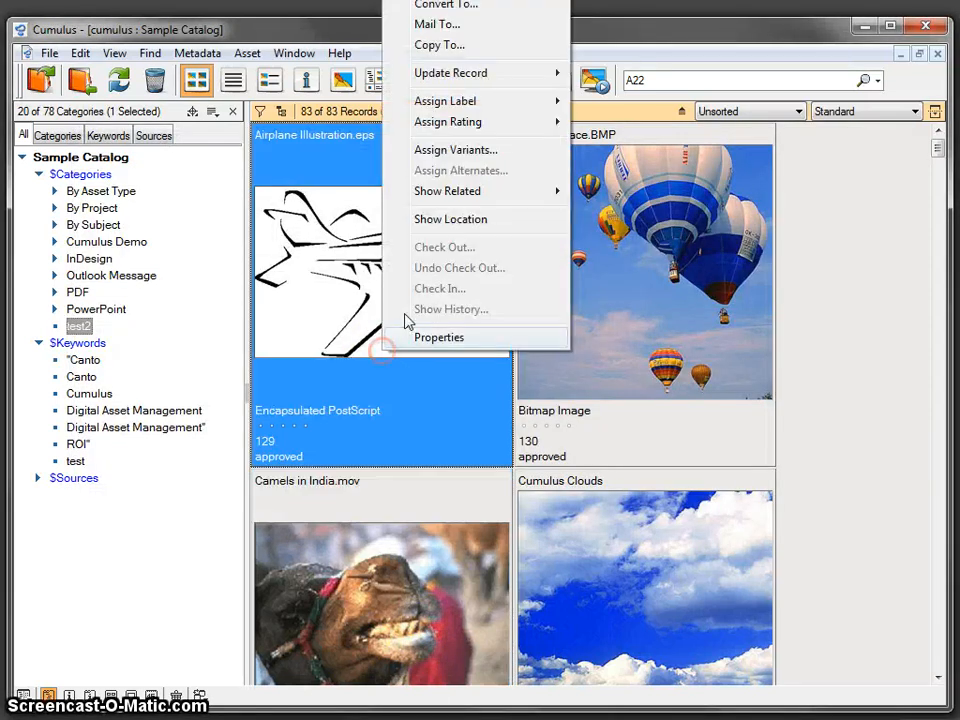
left_click(460, 2)
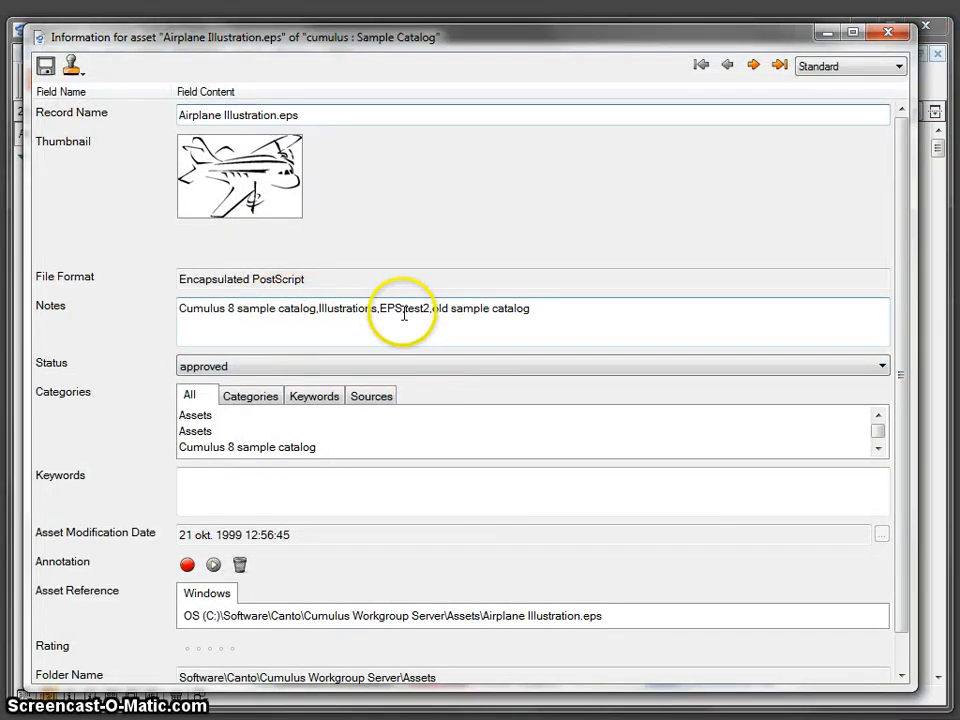
left_click_drag(403, 308, 442, 308)
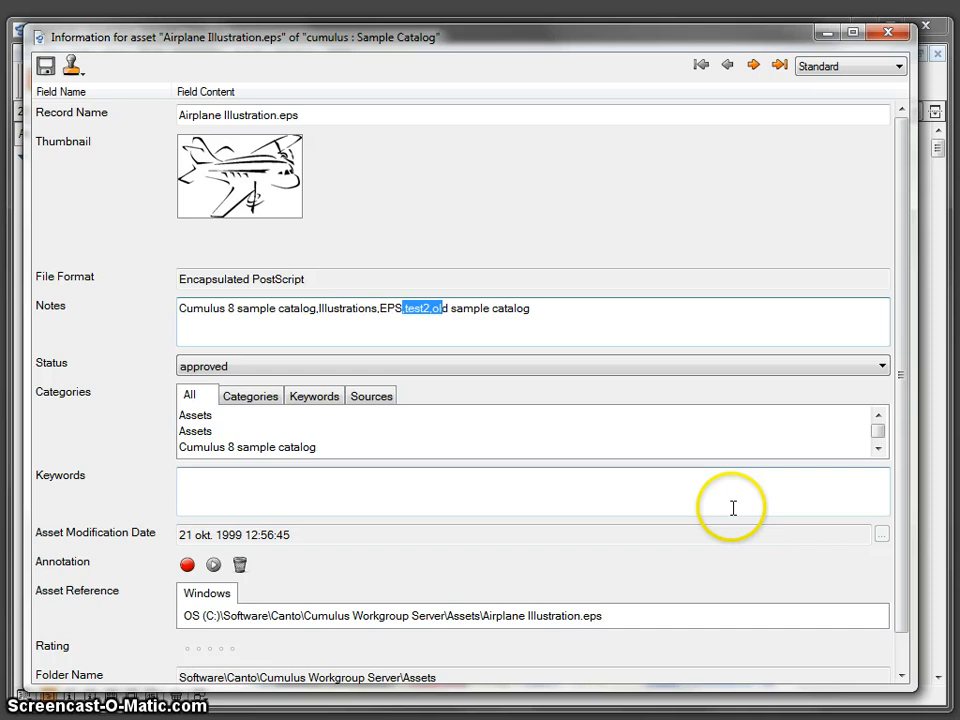
left_click(924, 32)
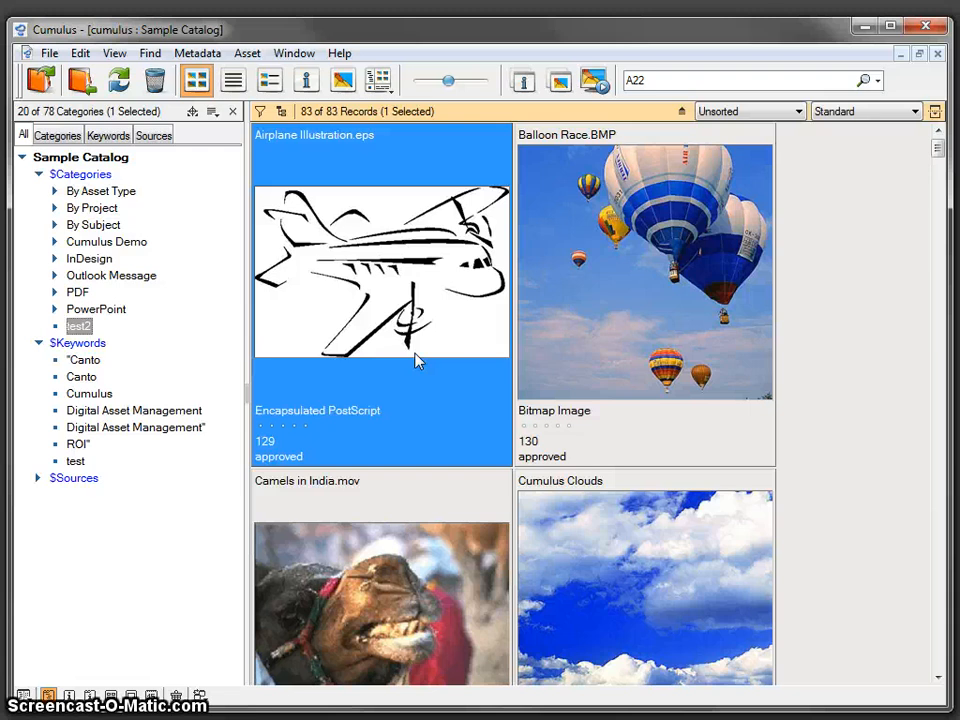
left_click(612, 354)
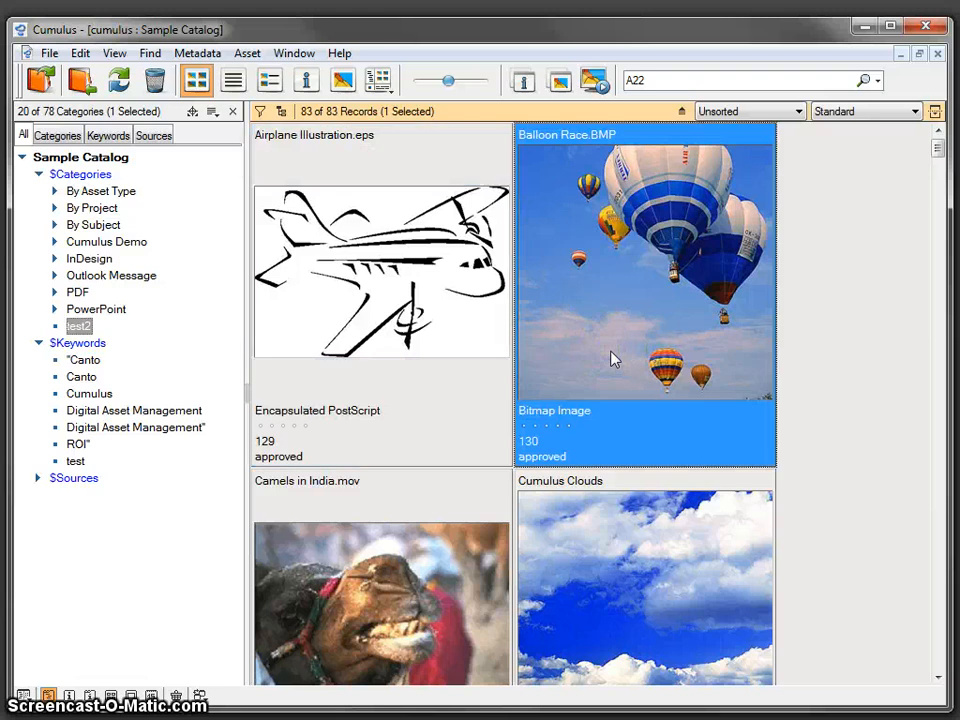